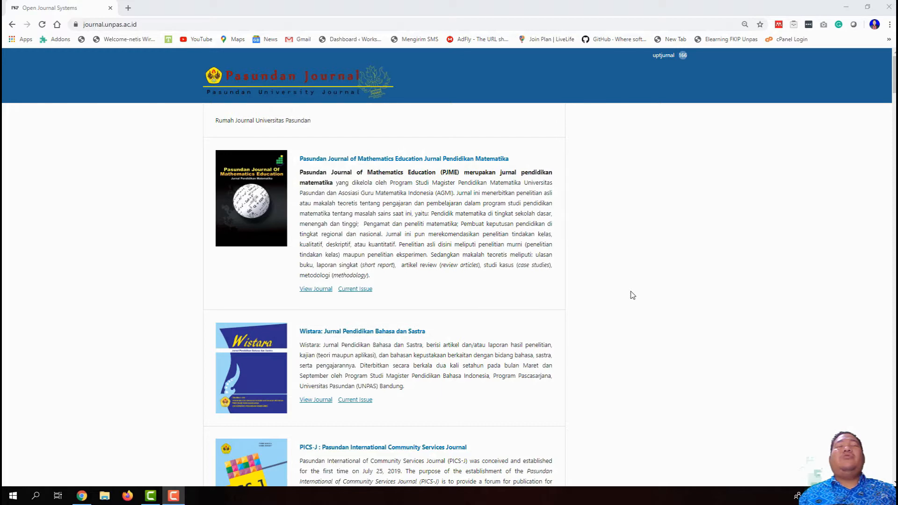
- Dismiss the site's chat message form on the PENDAS login page
scroll(632, 295, down, 4)
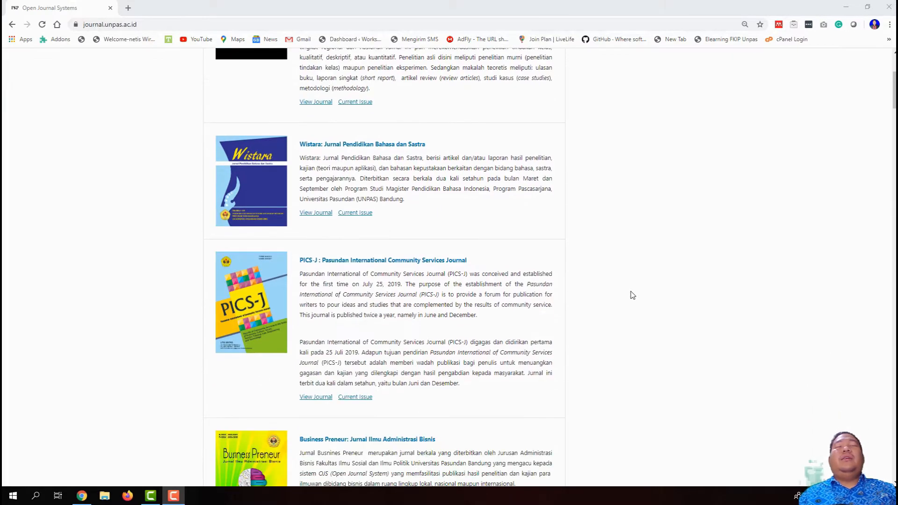
scroll(632, 294, up, 4)
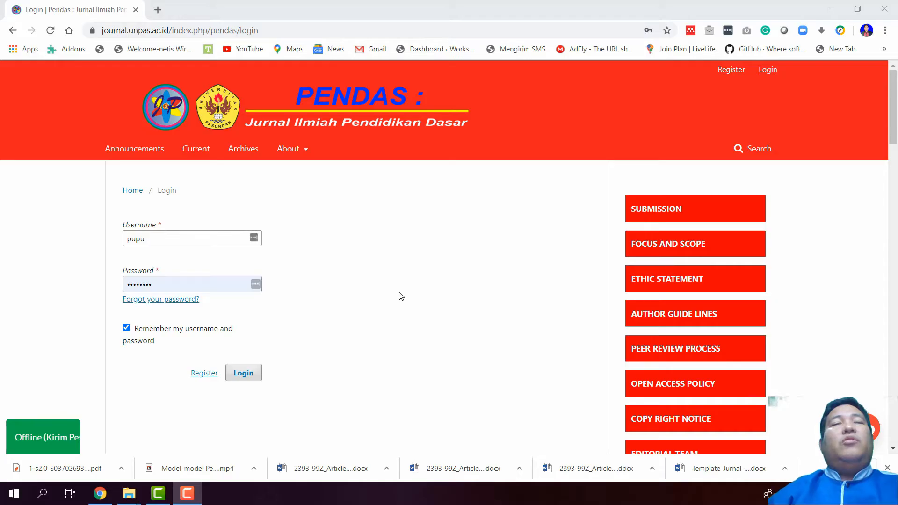
click(46, 436)
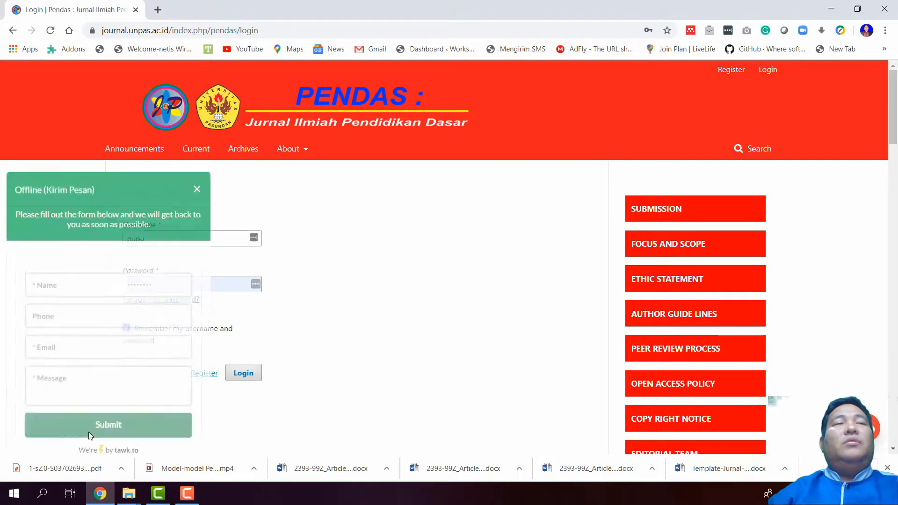
click(197, 184)
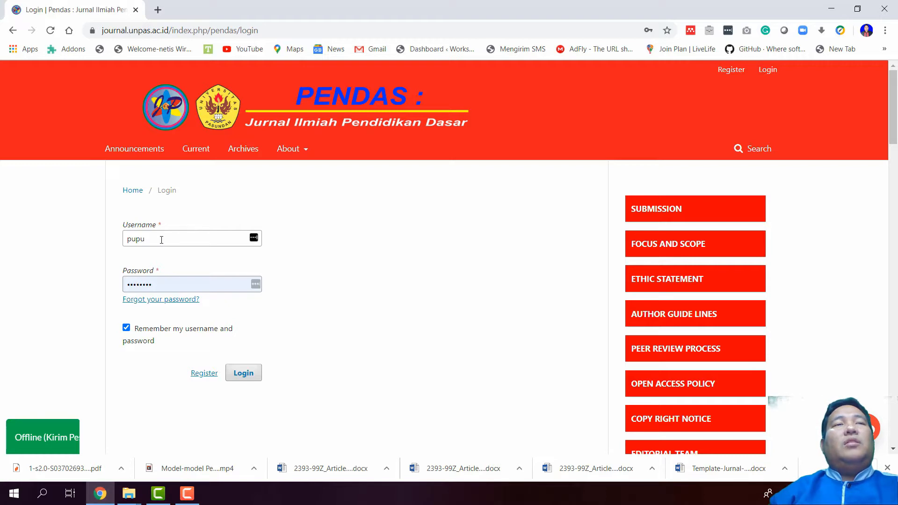
- Replace the username with the saved journal manager login and sign in
drag(162, 240, 113, 242)
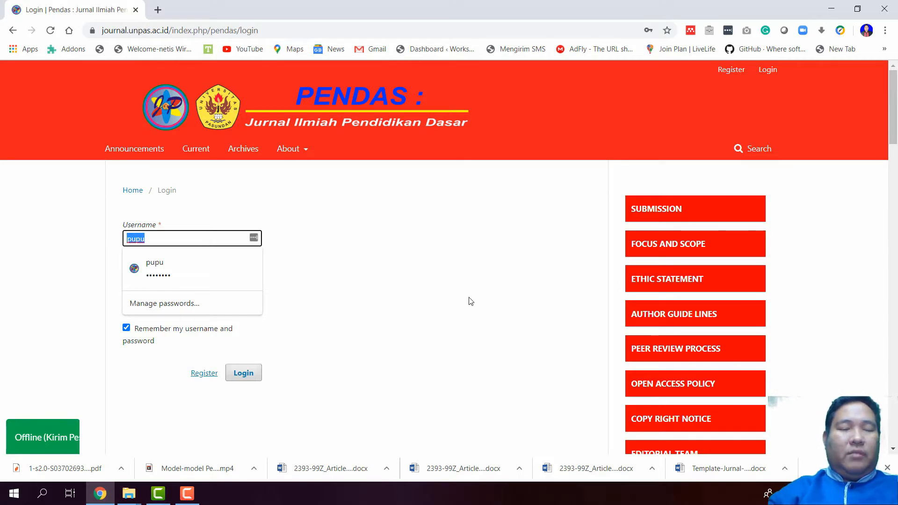
key(BackSpace)
text(mana)
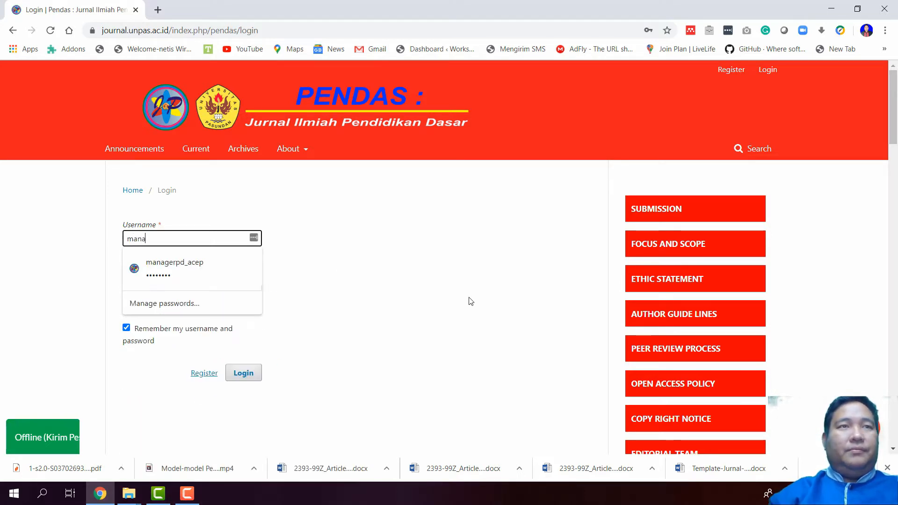
click(223, 259)
click(256, 374)
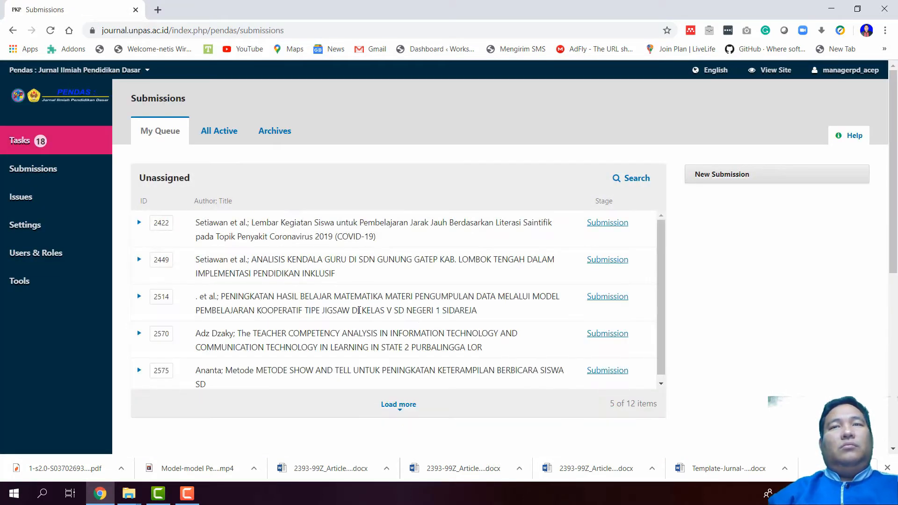
- Search all active submissions by author name to find submission 2393
click(226, 133)
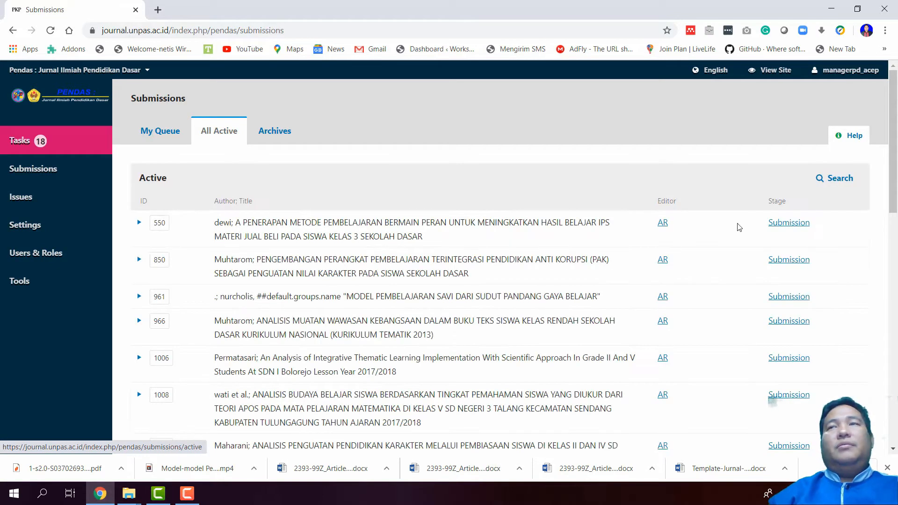
click(839, 179)
click(287, 210)
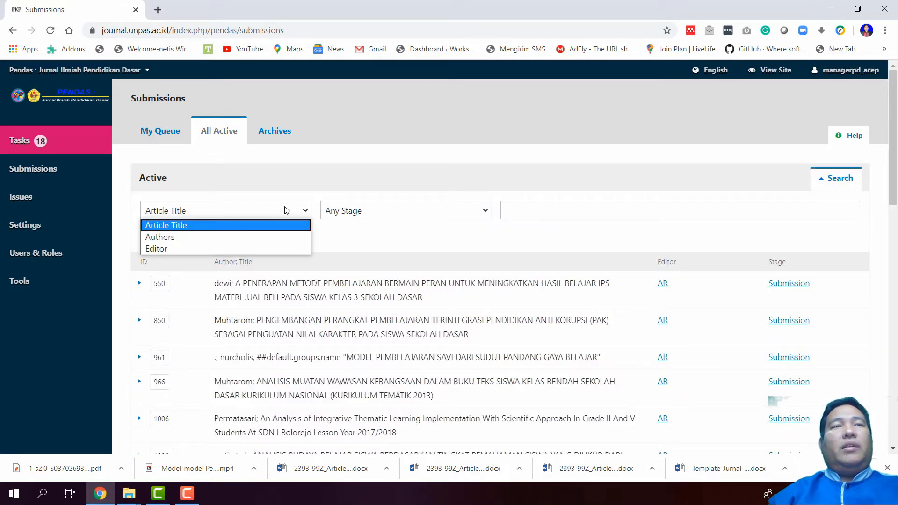
click(276, 236)
click(554, 210)
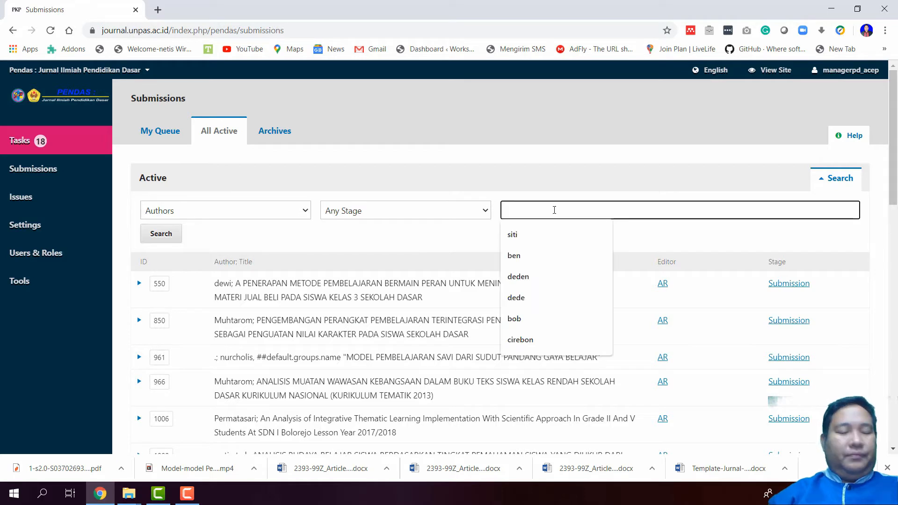
text(siti)
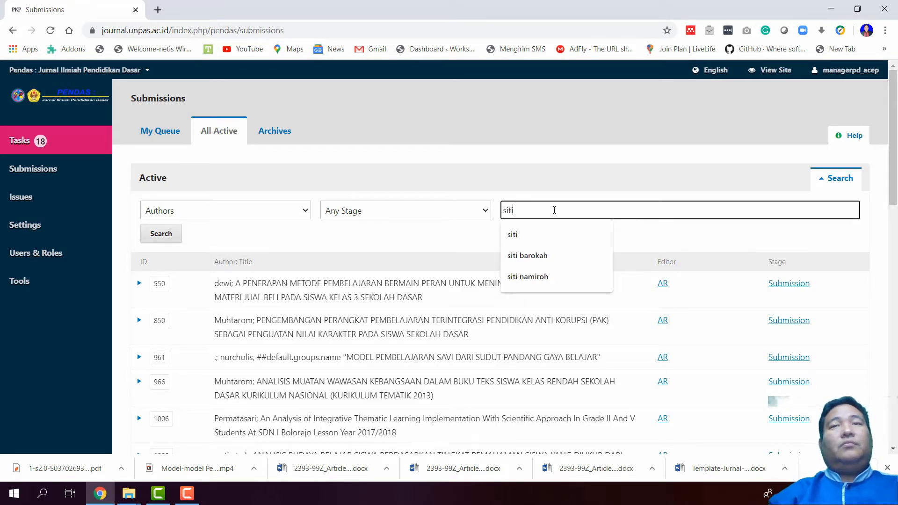
key(Return)
- Open submission 2393's Review stage and scroll down to its Reviewers list
click(789, 284)
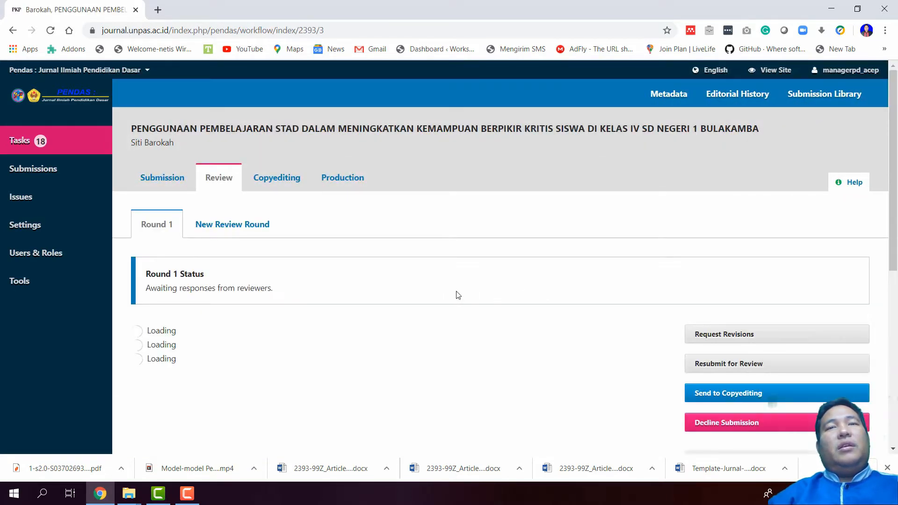
scroll(456, 294, down, 2)
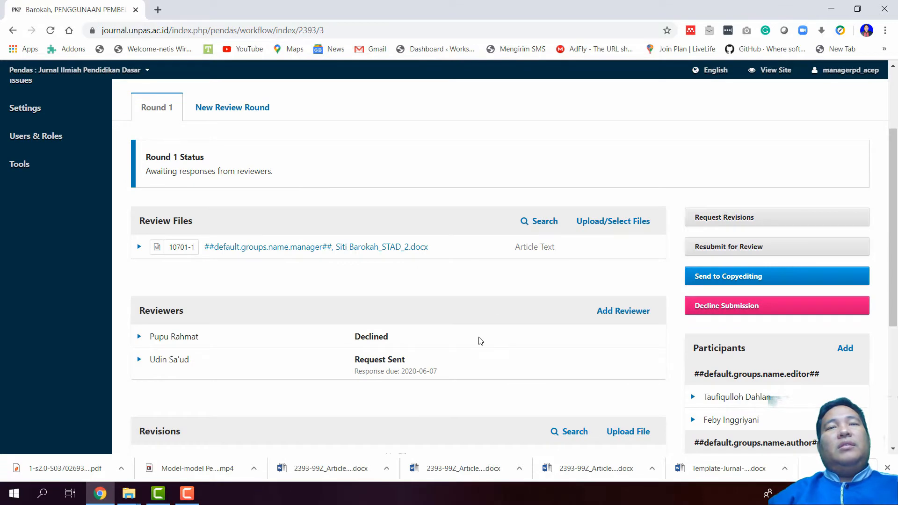
scroll(480, 340, down, 1)
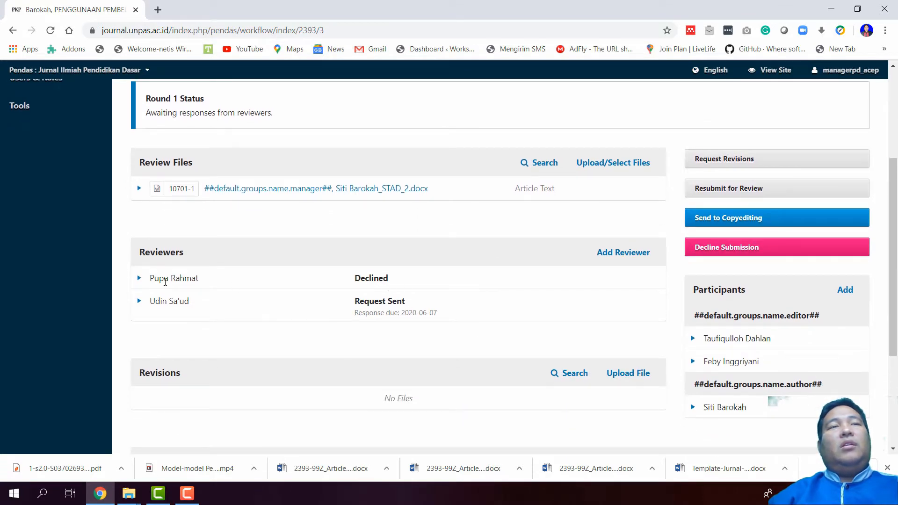
- Start adding a reviewer and select the single match from a reviewer name search
click(637, 254)
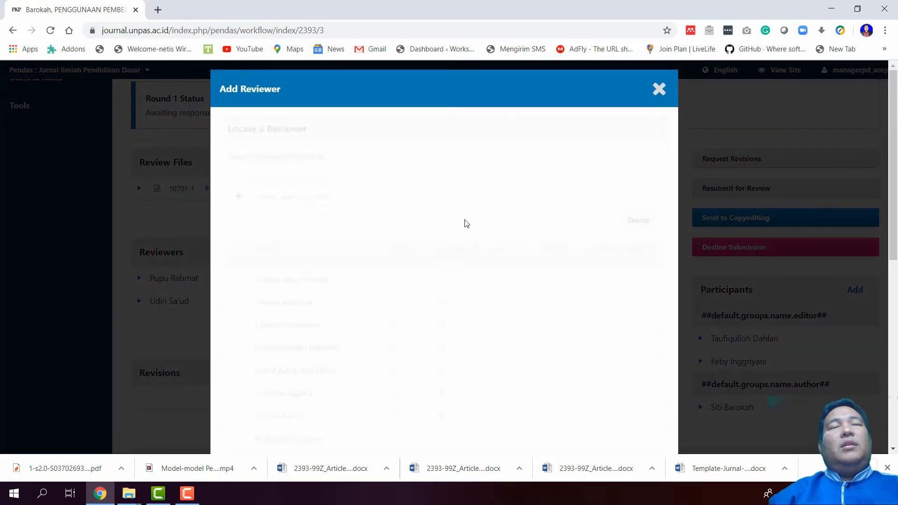
click(308, 175)
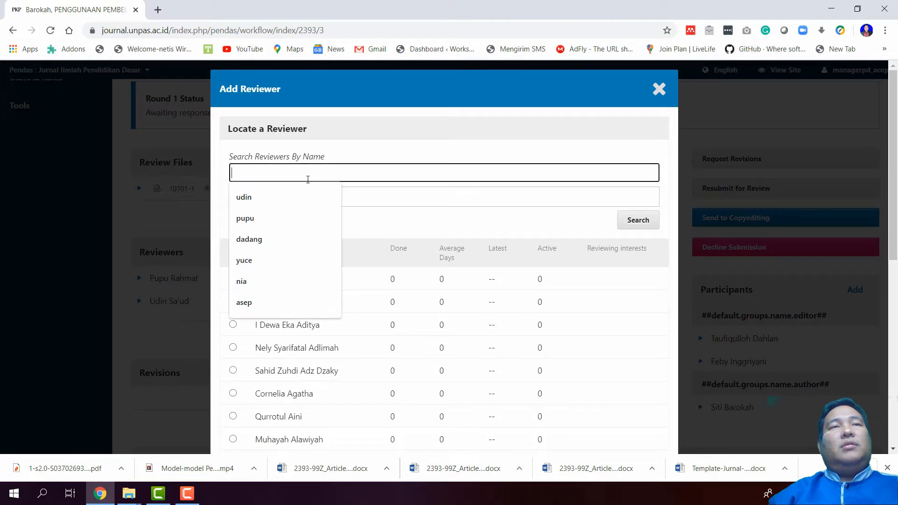
text(fahru)
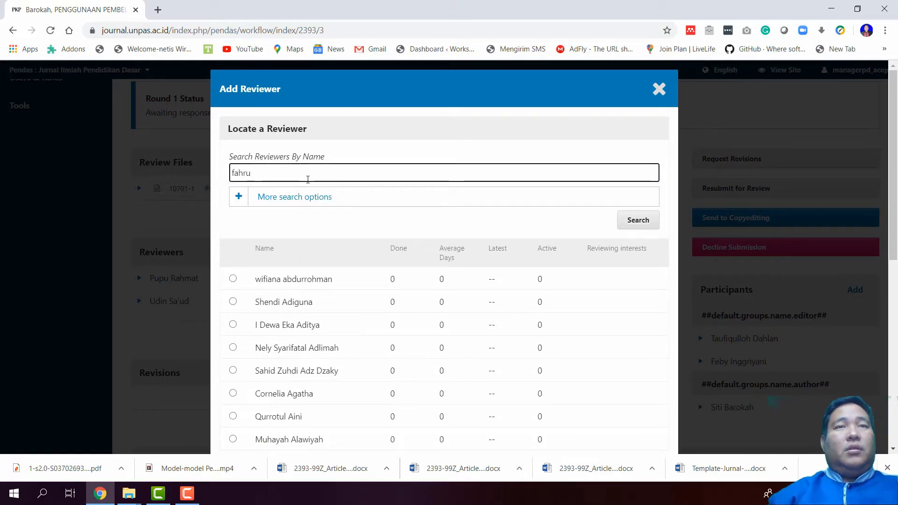
key(Return)
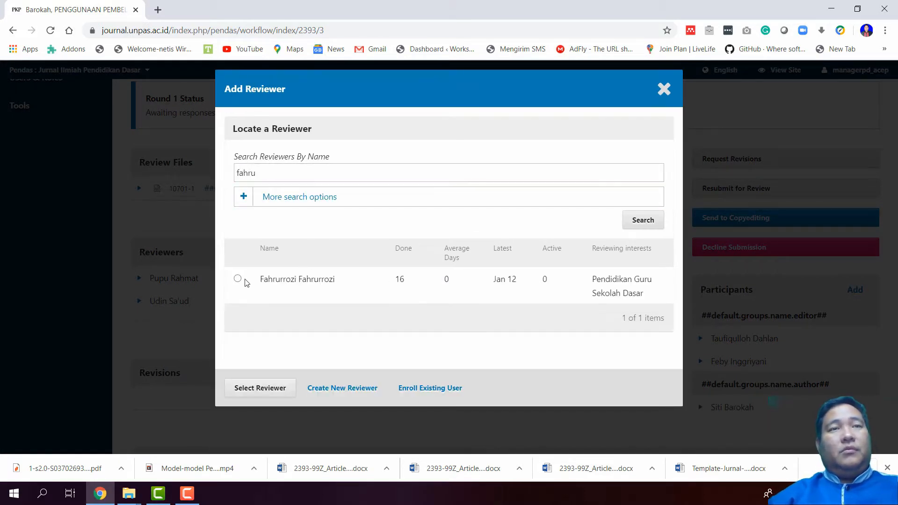
click(262, 389)
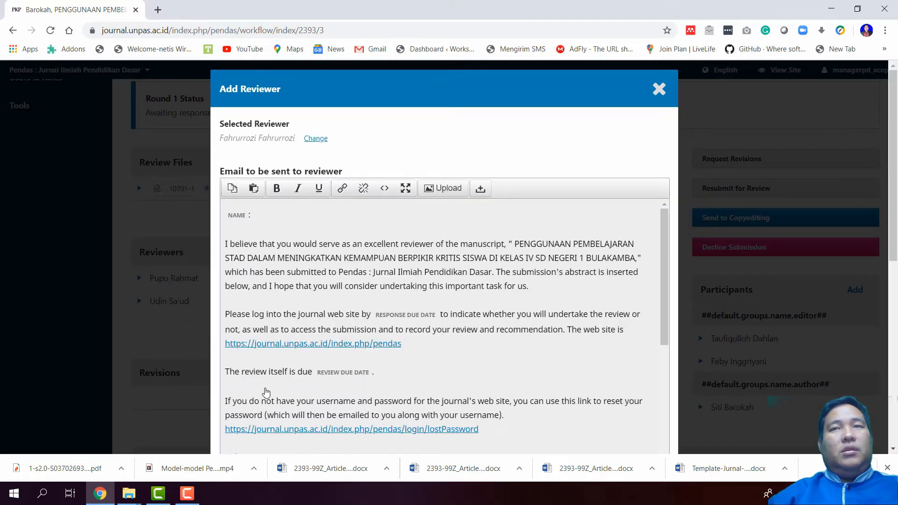
- Skip the invitation email, keep the Manuscript Evaluation form, and add the double-blind reviewer
scroll(268, 377, down, 10)
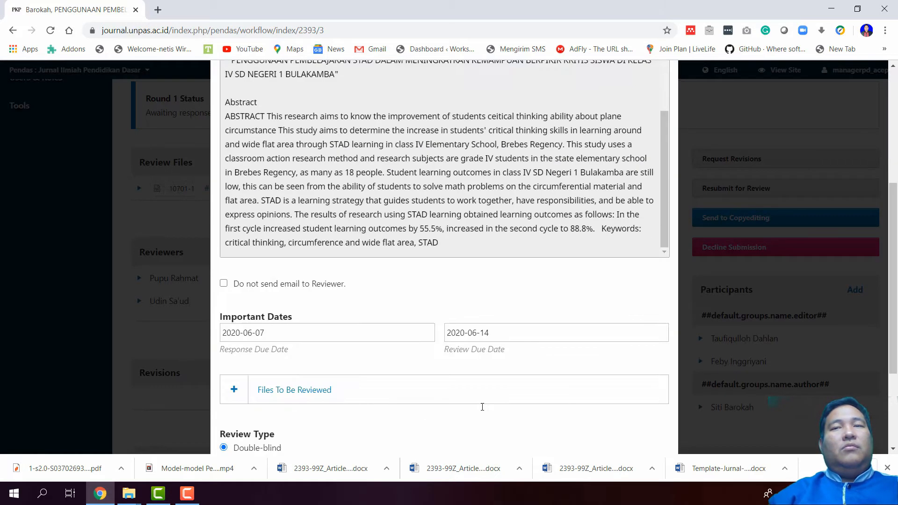
click(268, 288)
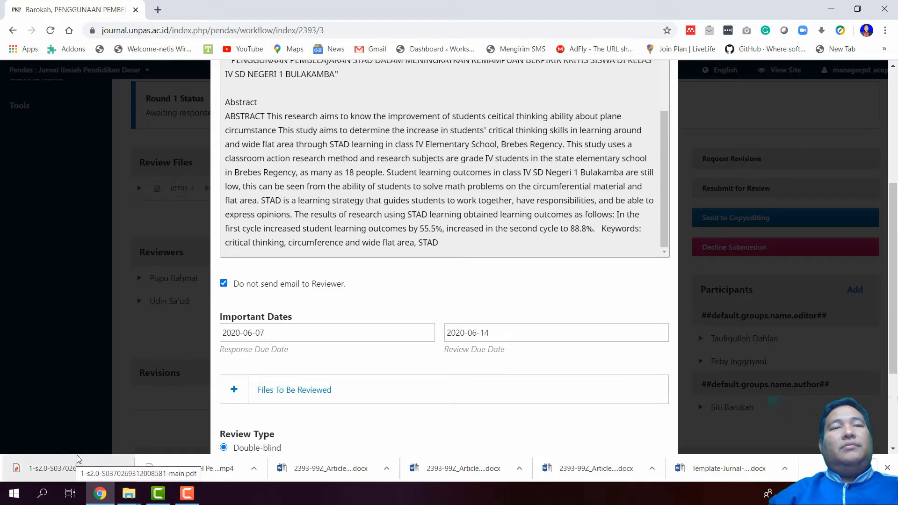
scroll(300, 377, down, 3)
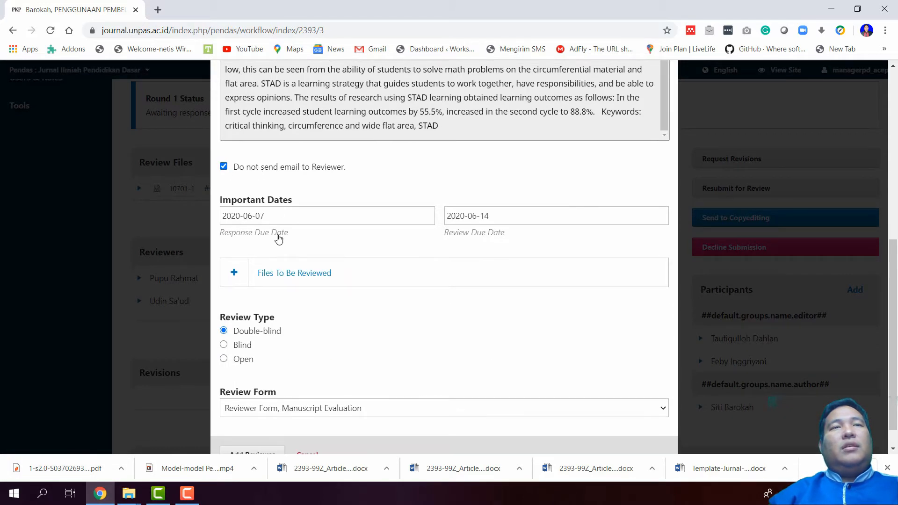
scroll(293, 264, up, 5)
scroll(373, 275, up, 3)
scroll(373, 274, down, 8)
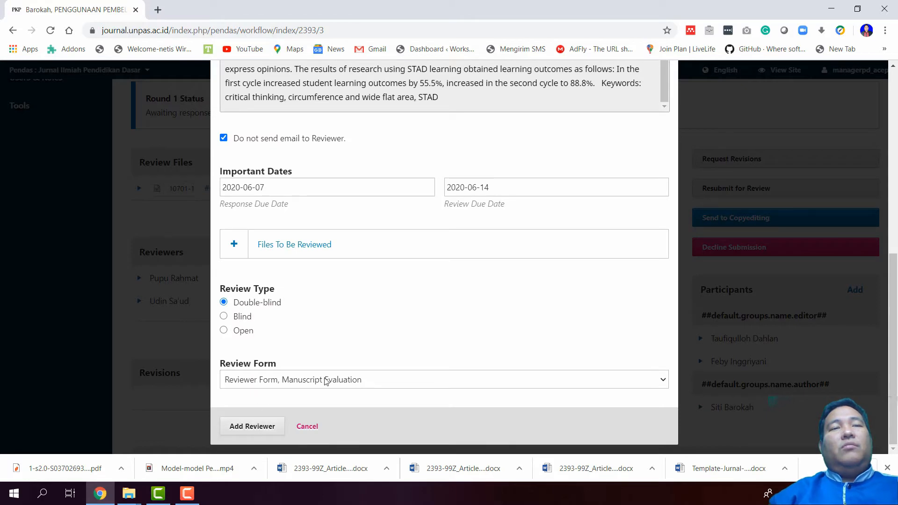
click(326, 381)
click(326, 381)
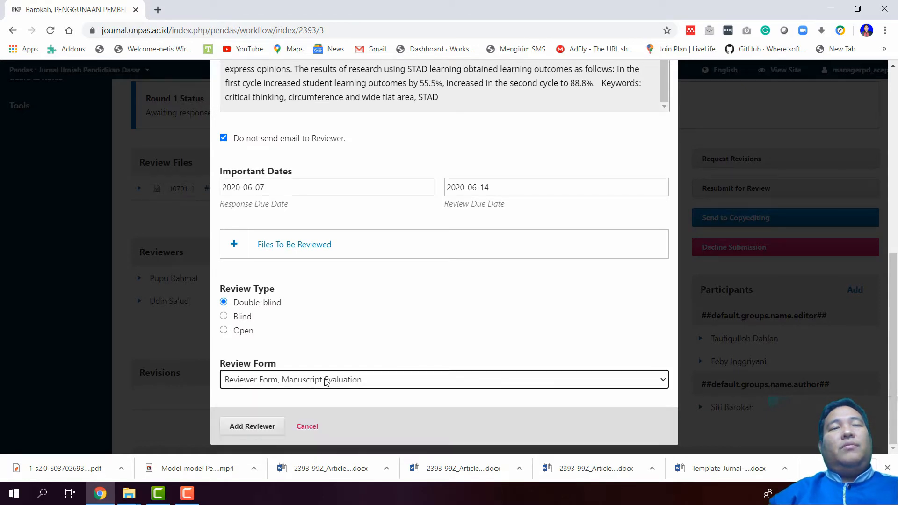
click(239, 427)
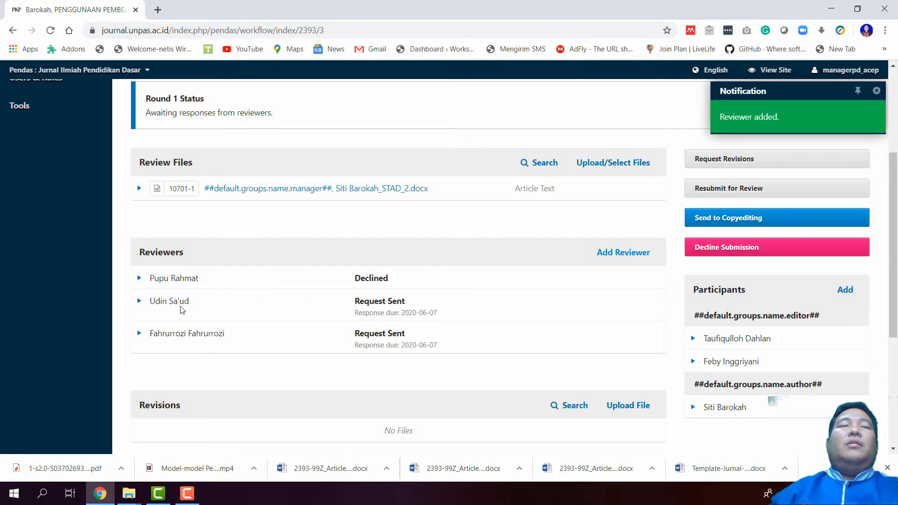
- Dismiss the Reviewer added notification and check the updated reviewer list
scroll(378, 329, down, 2)
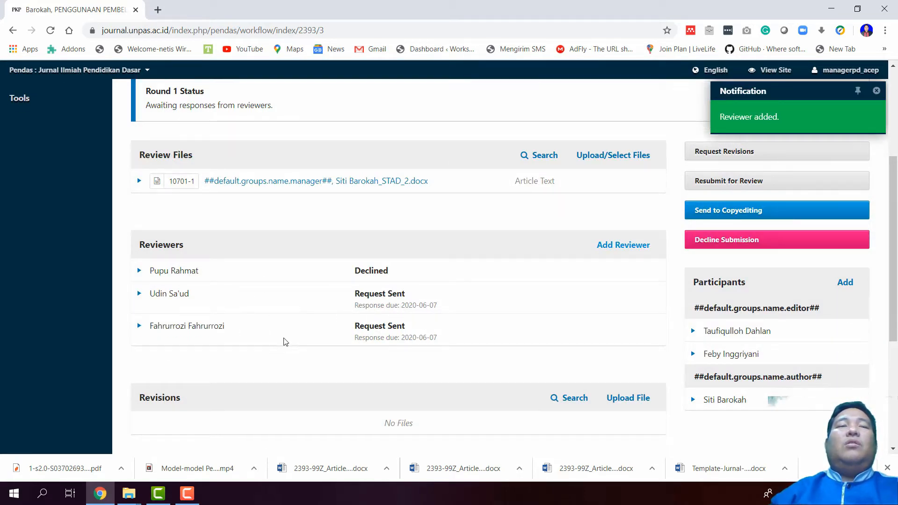
scroll(230, 325, up, 5)
click(874, 91)
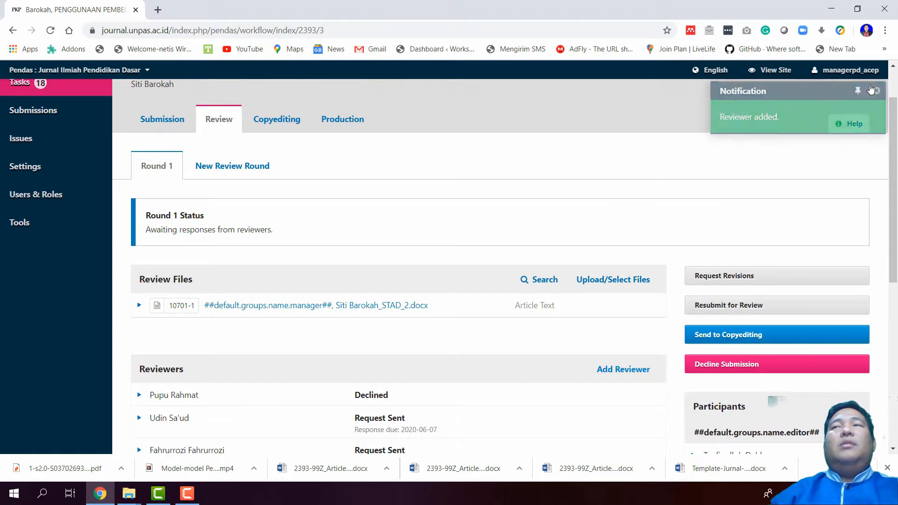
mouse_move(846, 70)
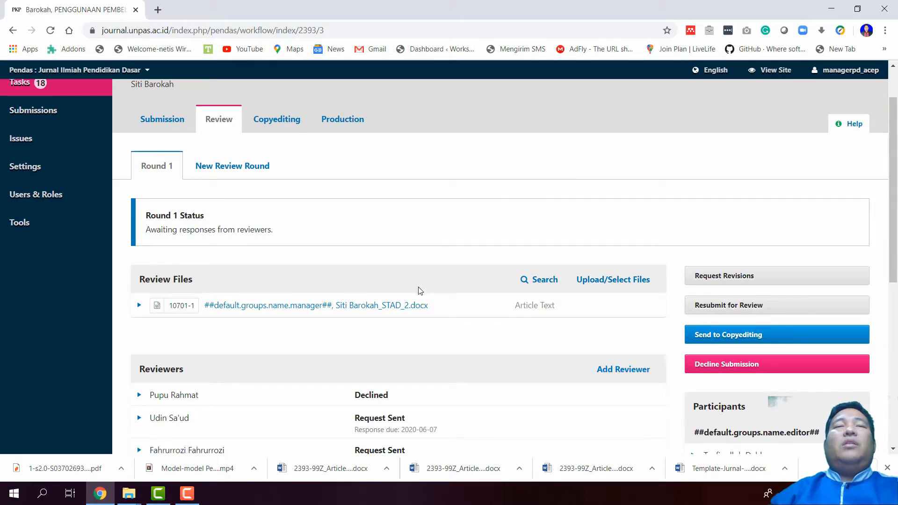
scroll(417, 290, down, 3)
scroll(431, 282, up, 3)
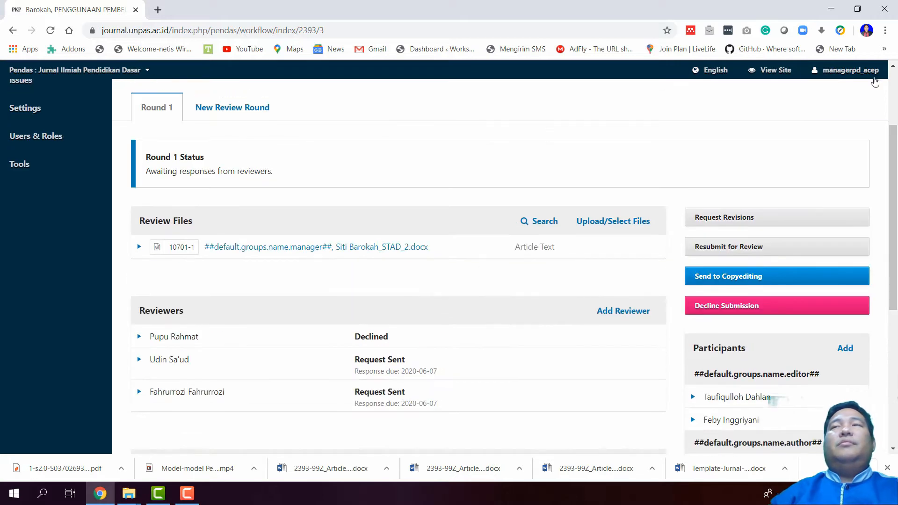
- Log out of the manager account and sign back in with the saved reviewer login
click(842, 108)
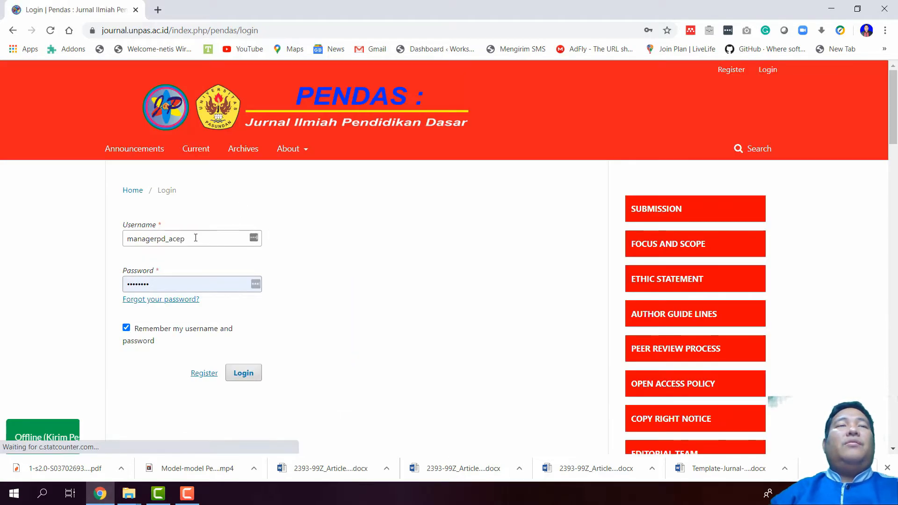
drag(196, 238, 101, 241)
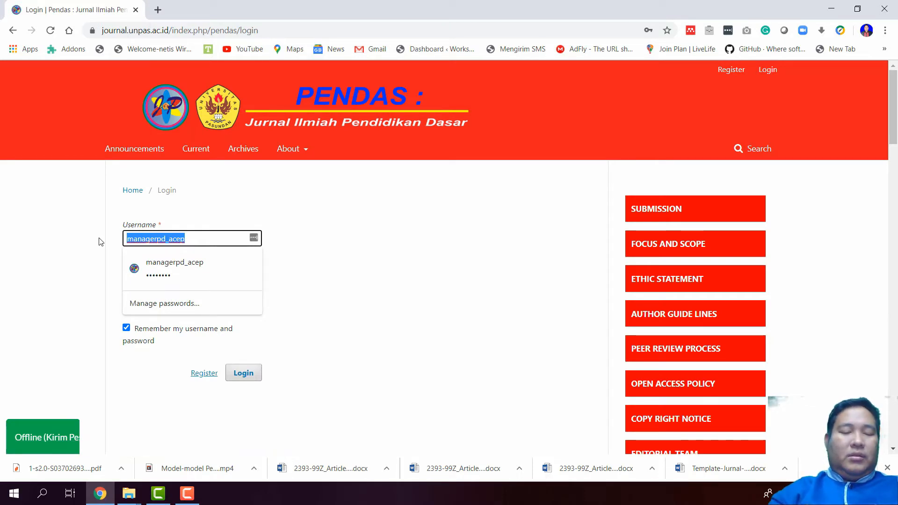
key(BackSpace)
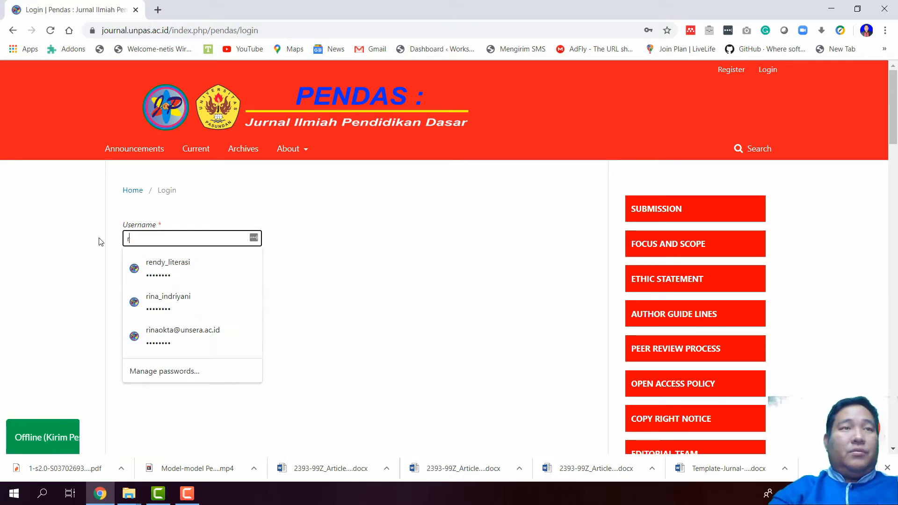
text(d)
key(BackSpace)
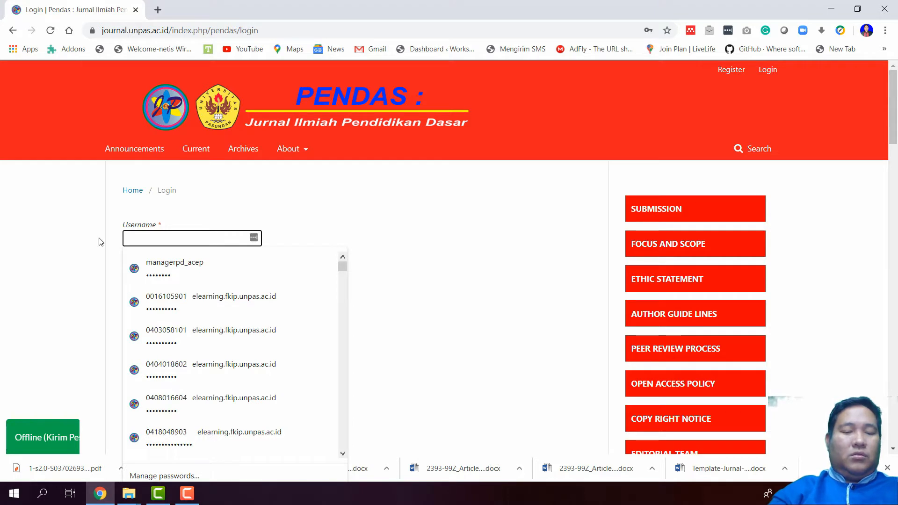
text(udin)
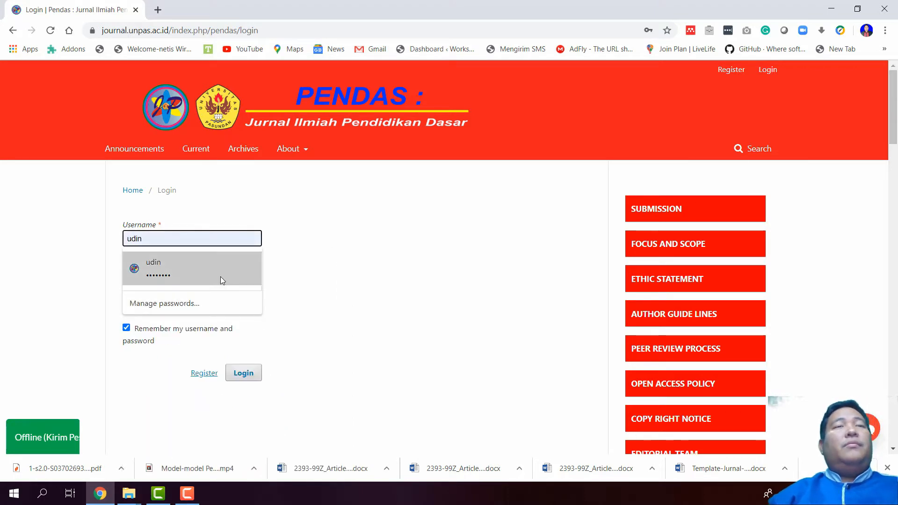
click(220, 277)
click(243, 373)
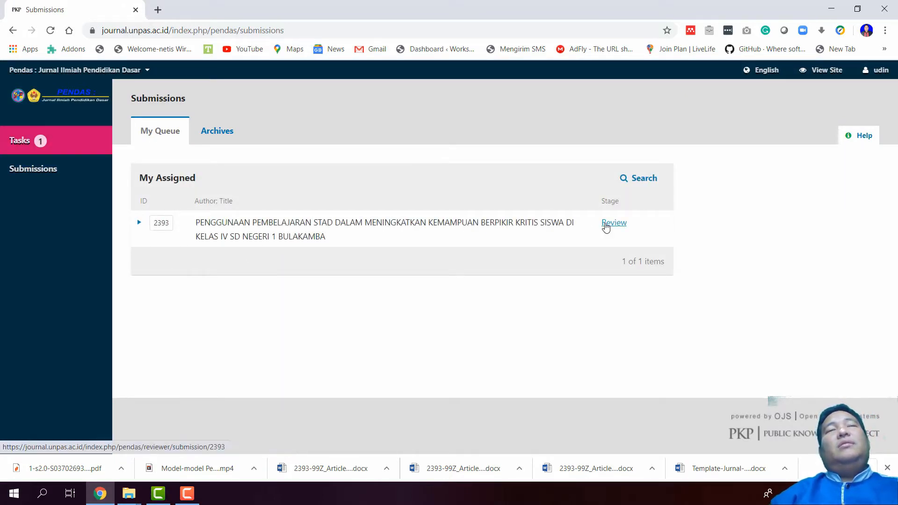
- Open the review request for submission 2393 and accept it, continuing to step 2
click(605, 224)
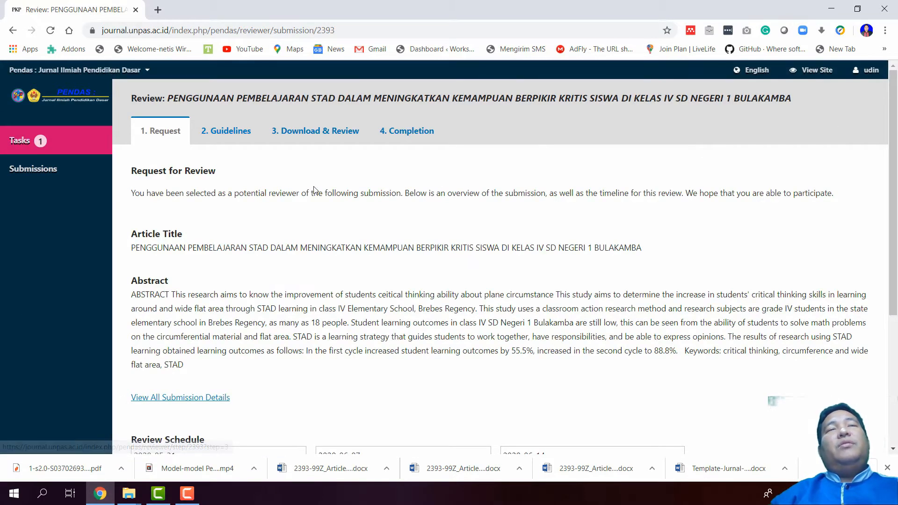
scroll(311, 186, down, 5)
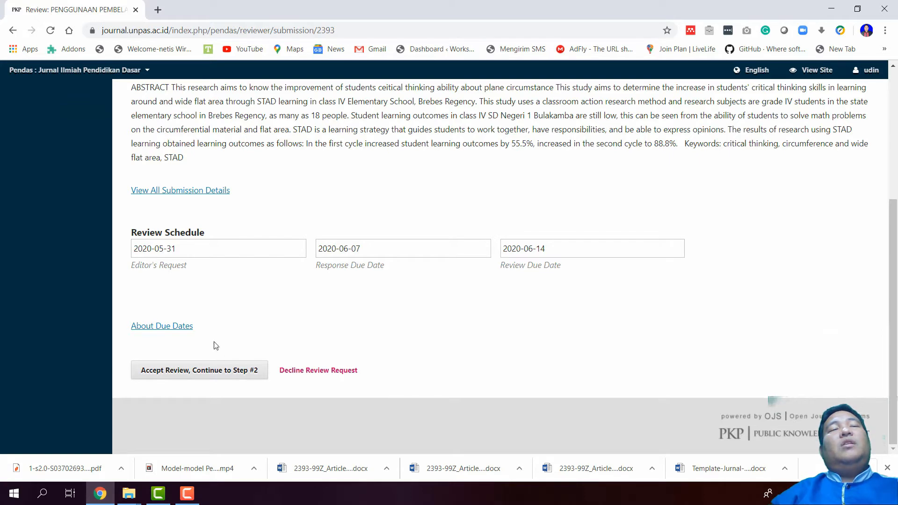
scroll(221, 365, up, 5)
scroll(224, 350, down, 2)
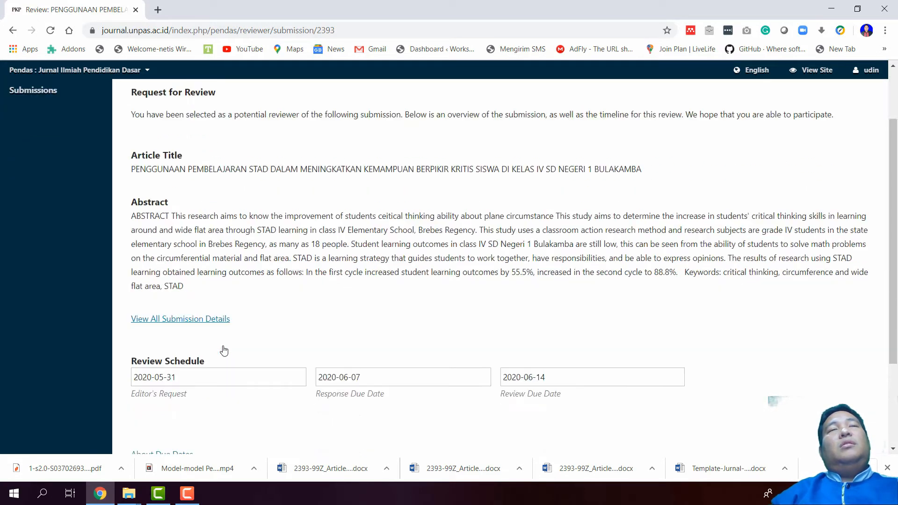
scroll(224, 351, down, 3)
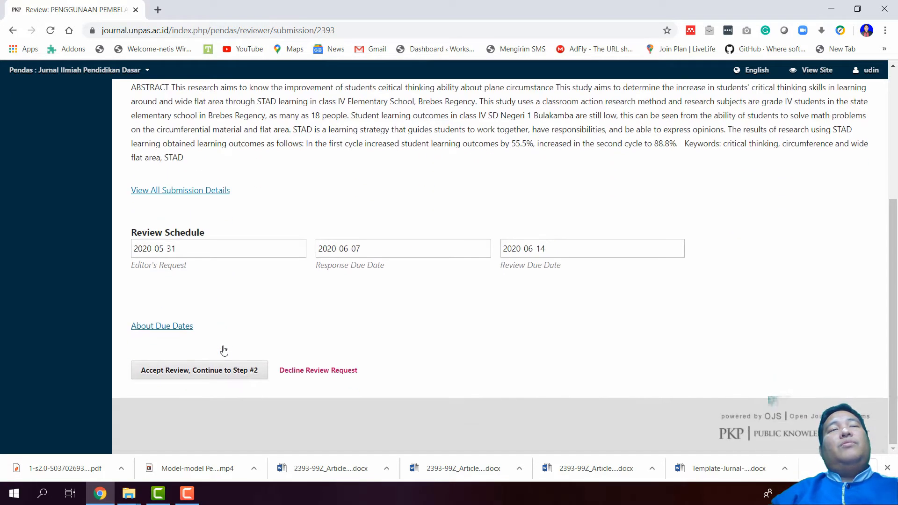
click(215, 372)
scroll(198, 368, up, 6)
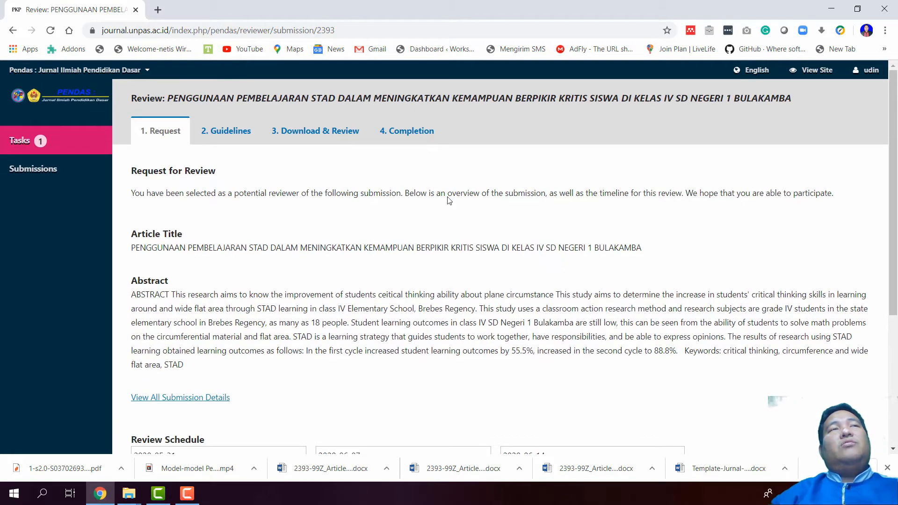
scroll(448, 200, down, 5)
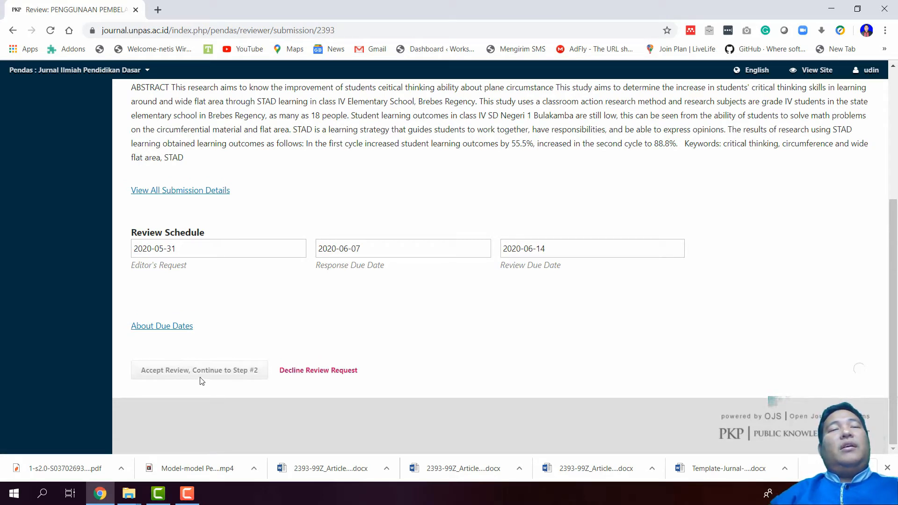
- Read through the Reviewer Guidelines and continue to step 3, Download & Review
click(886, 468)
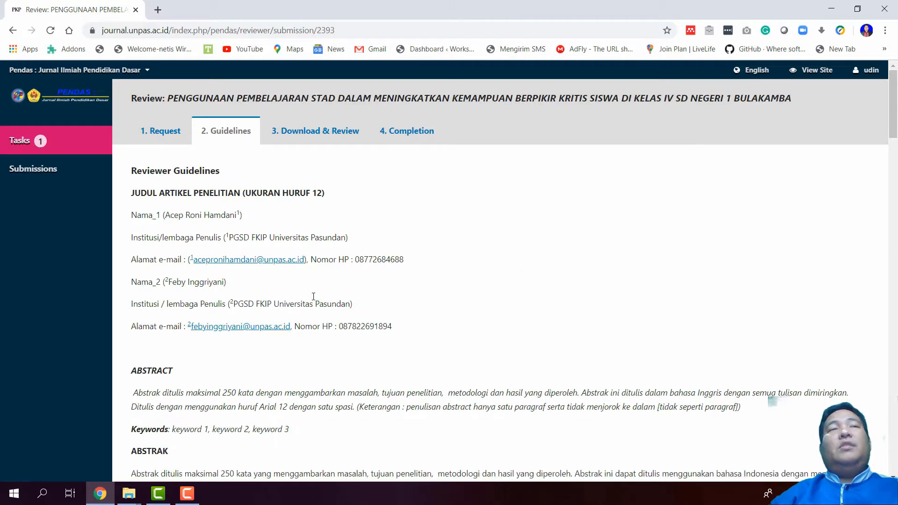
scroll(265, 187, down, 20)
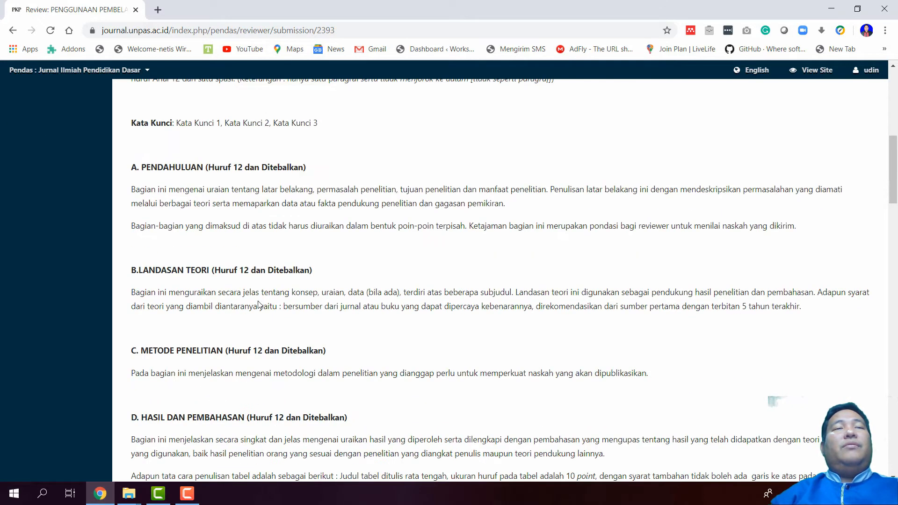
scroll(253, 308, down, 15)
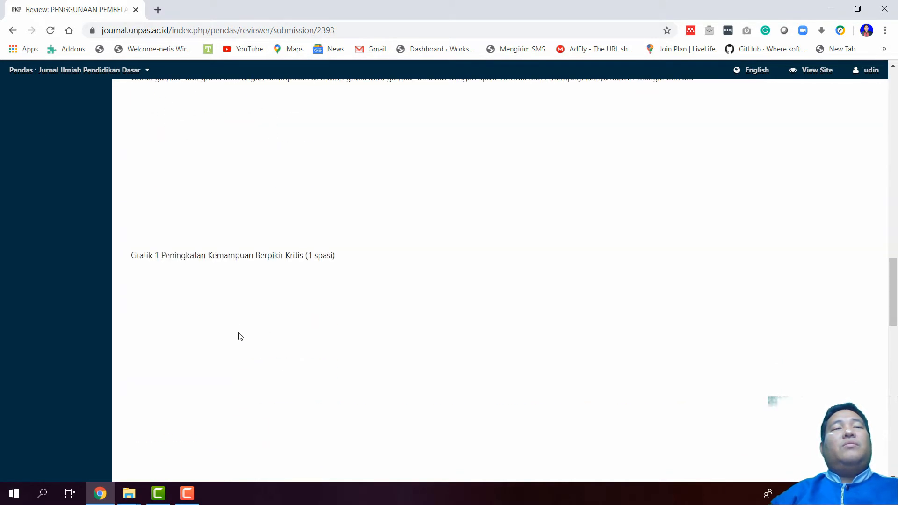
scroll(217, 262, down, 7)
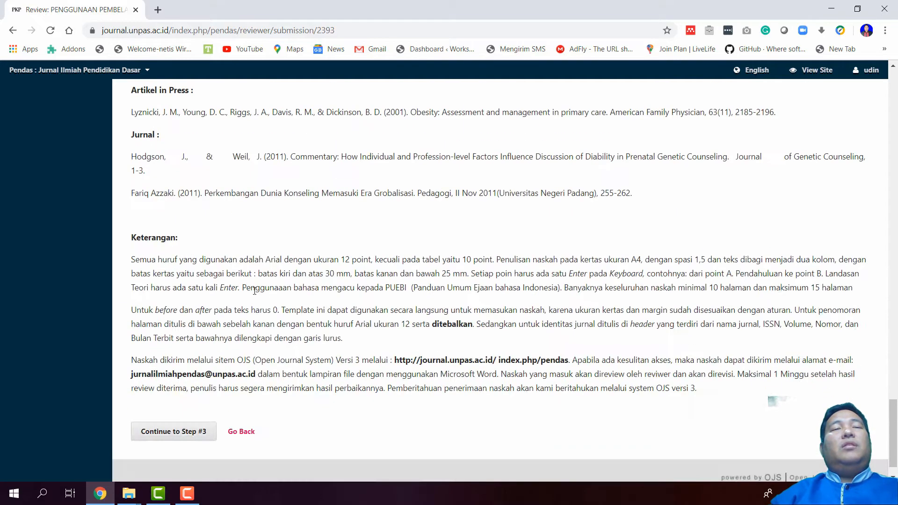
scroll(238, 287, up, 15)
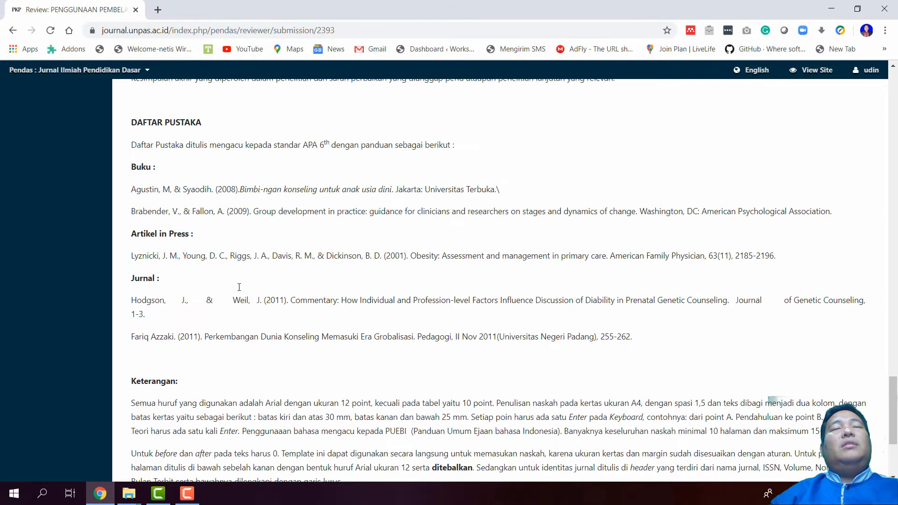
scroll(239, 282, down, 15)
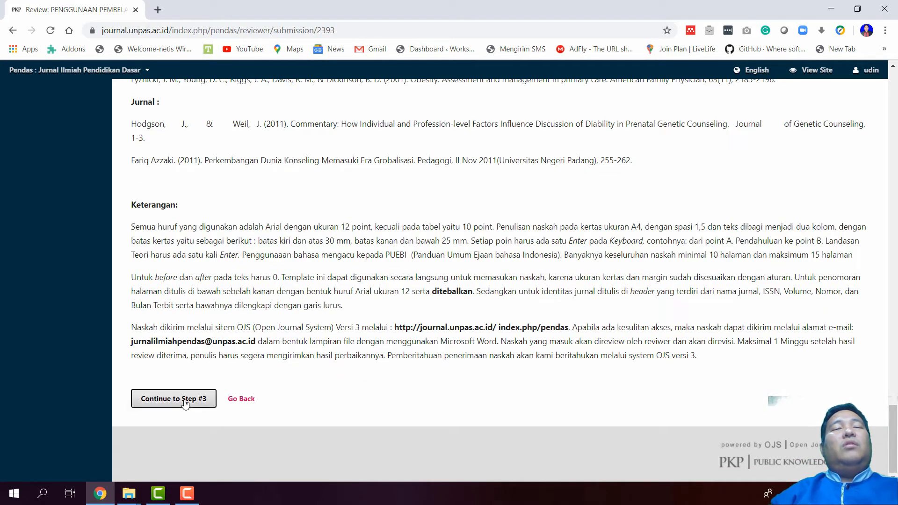
click(174, 398)
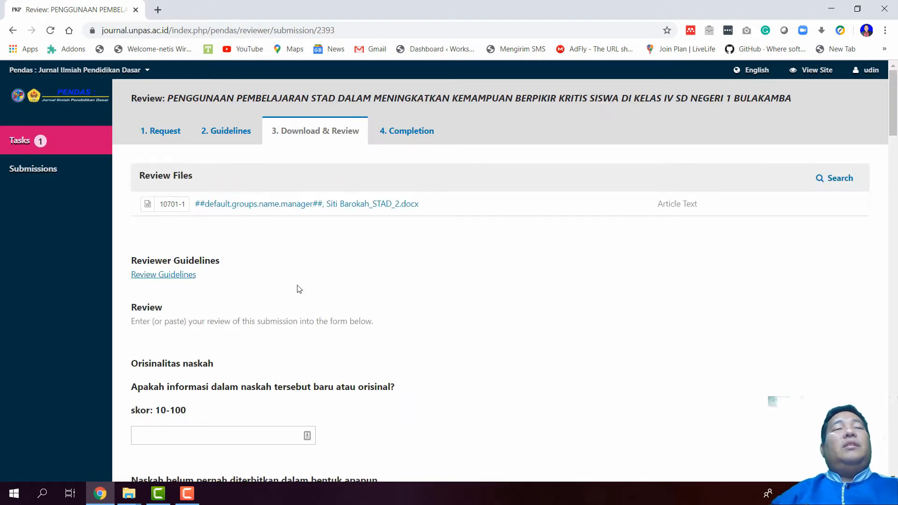
- Download the manuscript .docx from Review Files and open it in Word
scroll(300, 286, down, 4)
scroll(301, 285, up, 1)
scroll(302, 286, down, 15)
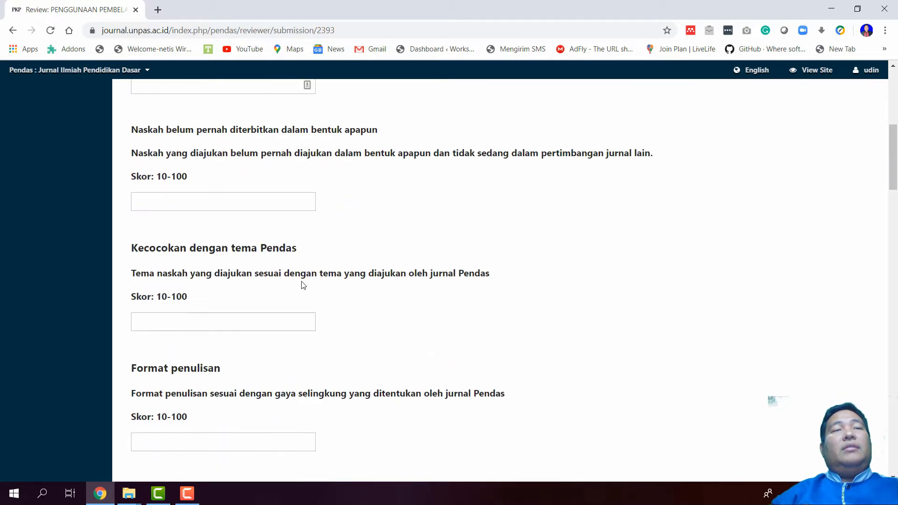
scroll(302, 285, up, 15)
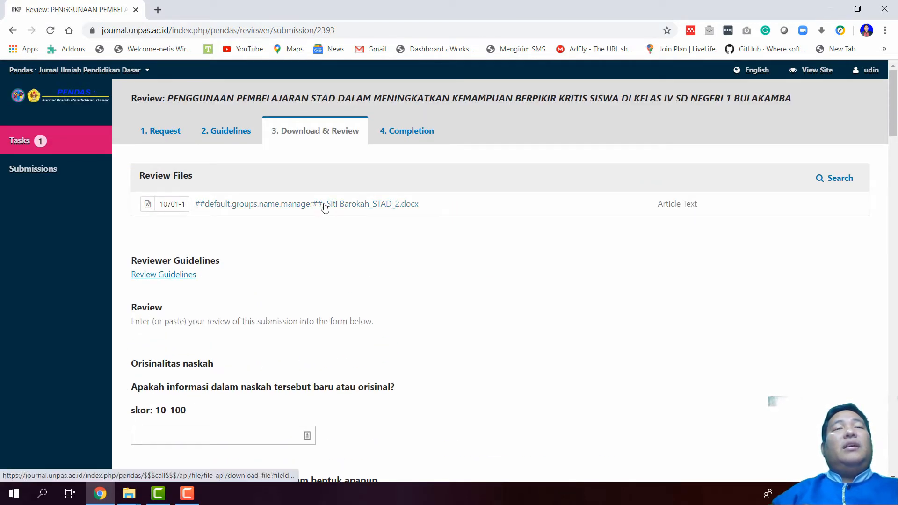
click(325, 208)
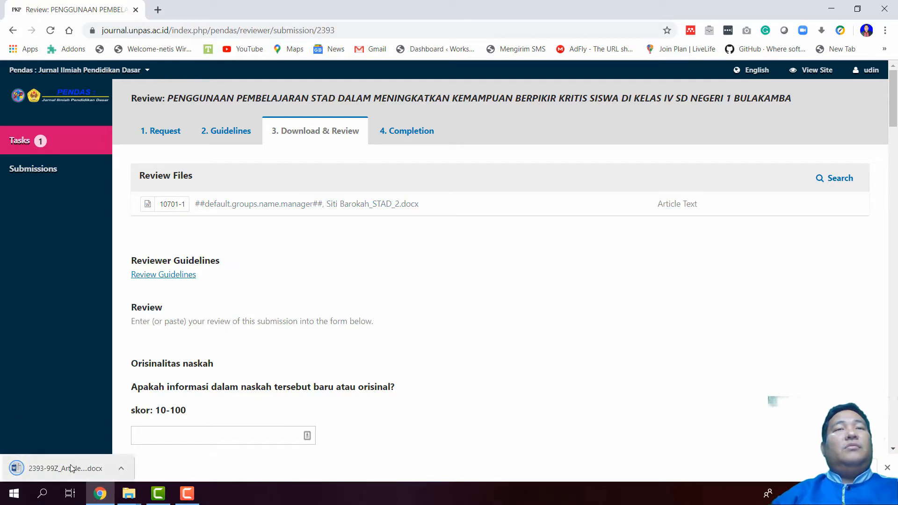
click(70, 467)
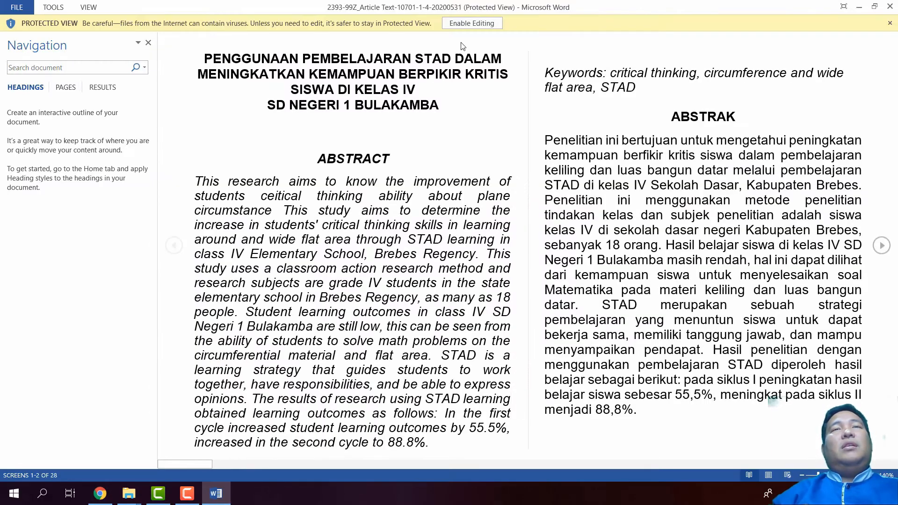
- Enable editing, delete the blank lines above A. Pendahuluan, then return to the originality score field
click(470, 24)
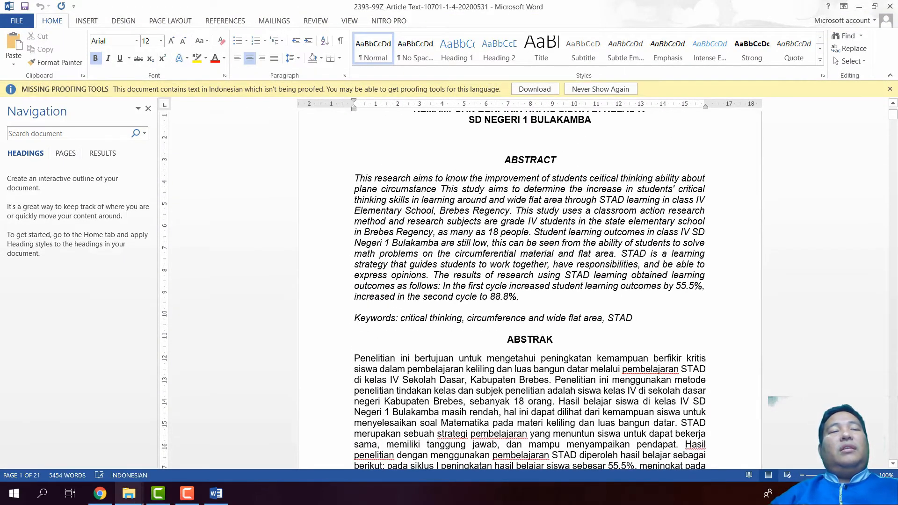
click(97, 495)
scroll(210, 309, down, 2)
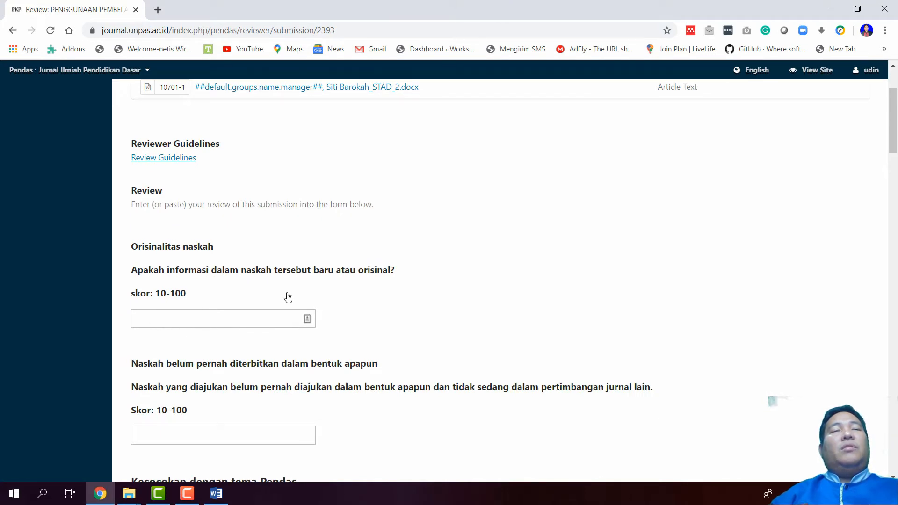
click(216, 494)
scroll(574, 371, up, 3)
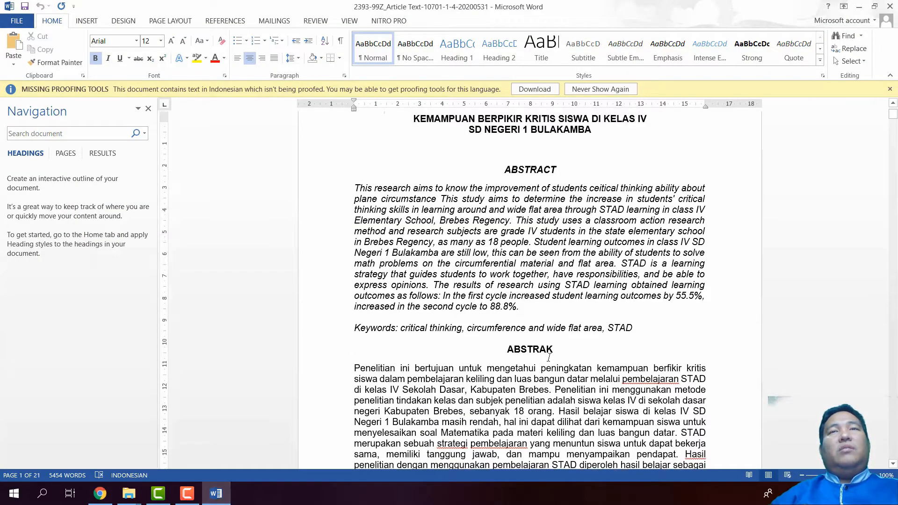
scroll(574, 371, down, 1)
scroll(574, 371, down, 10)
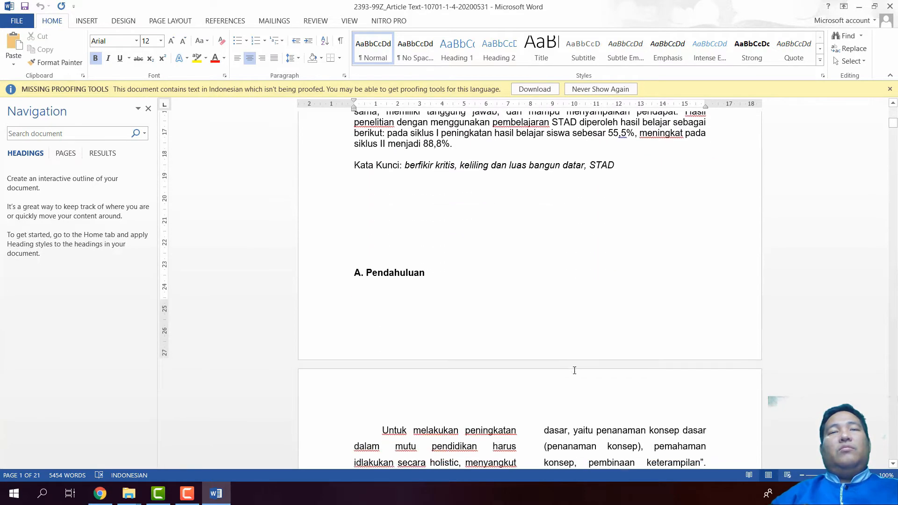
scroll(574, 370, up, 4)
key(BackSpace)
key(BackSpace)
key(BackSpace)
key(BackSpace)
key(BackSpace)
key(BackSpace)
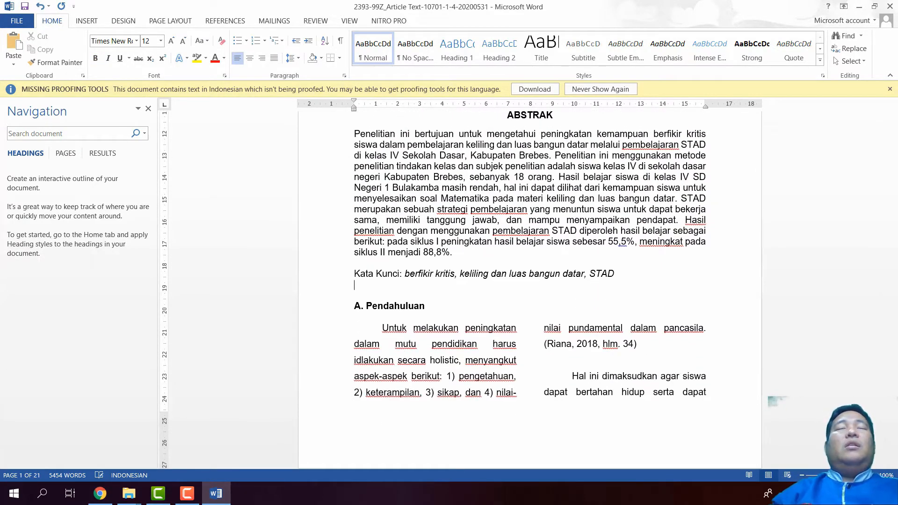
scroll(402, 358, up, 10)
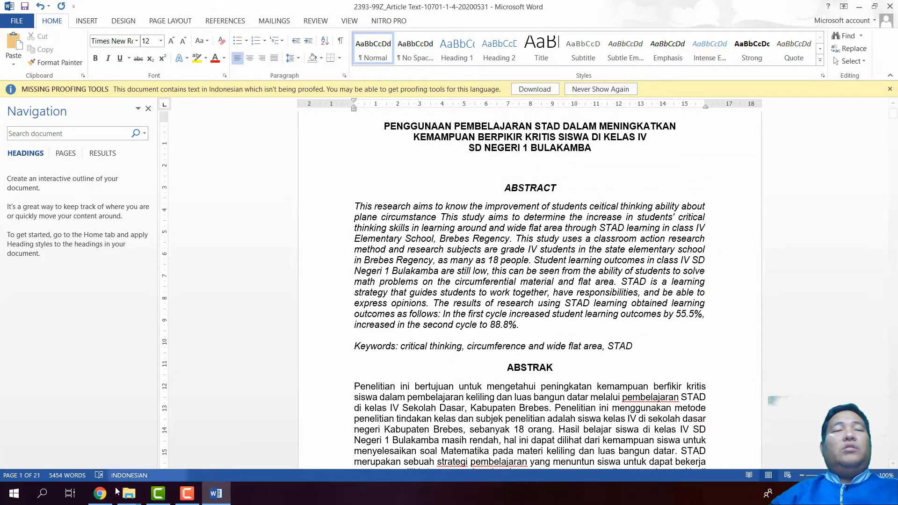
click(100, 493)
click(224, 324)
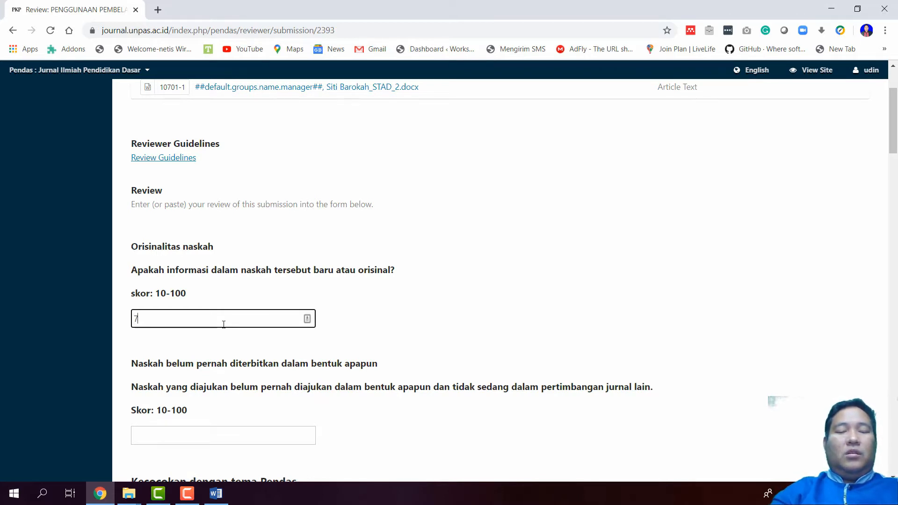
- Score the first criteria, including theme fit and references, at 80
scroll(224, 325, down, 2)
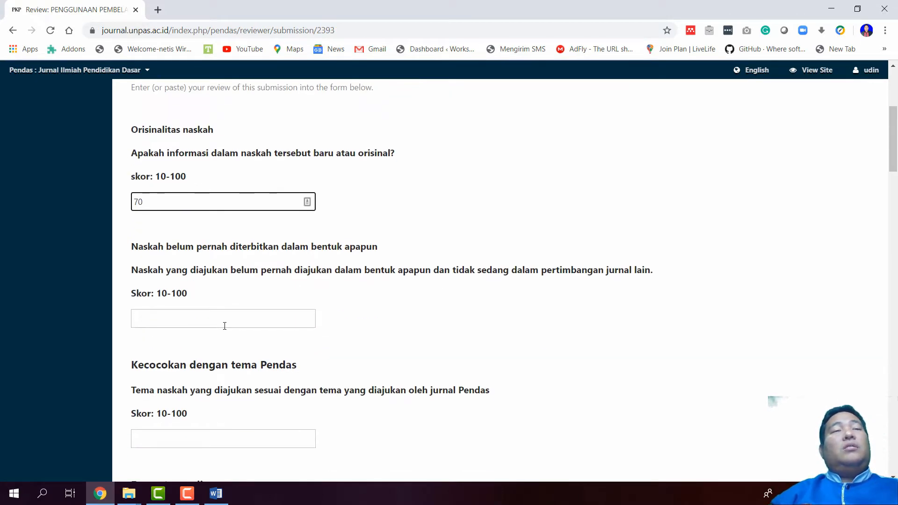
click(224, 326)
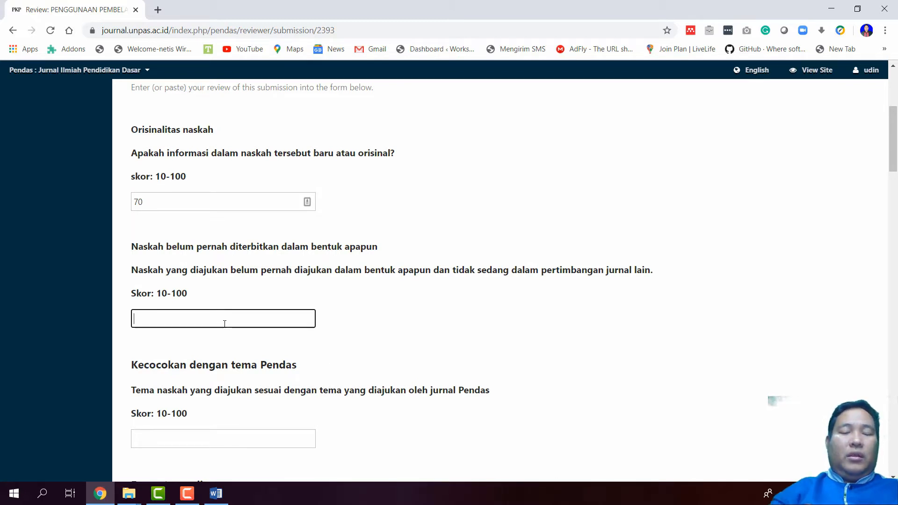
scroll(227, 324, down, 3)
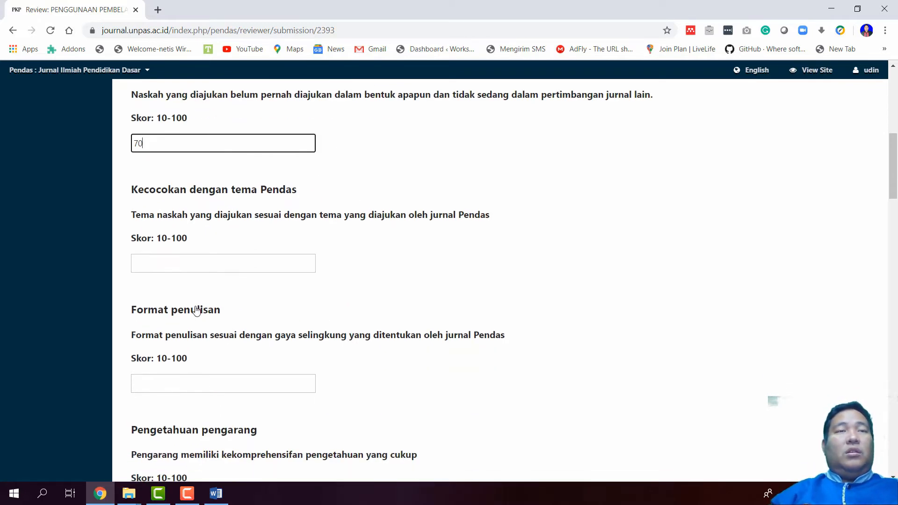
click(184, 263)
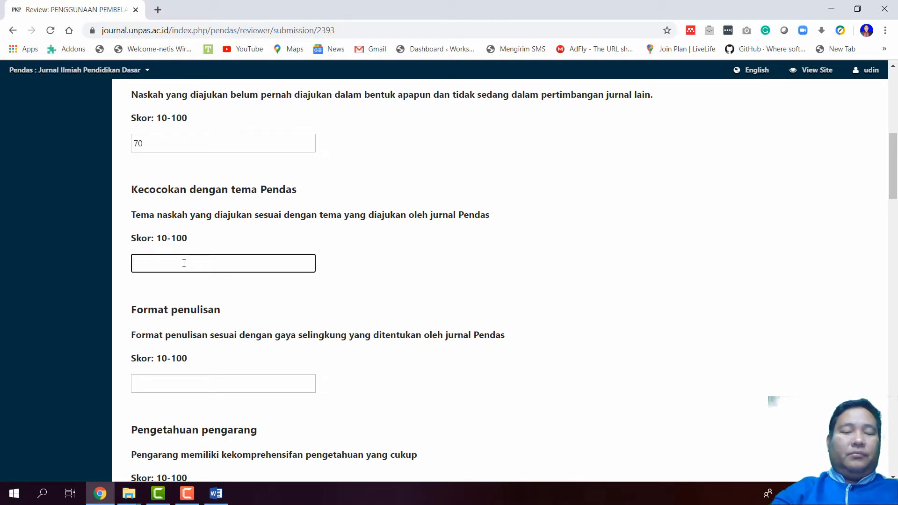
text(80)
scroll(186, 283, down, 2)
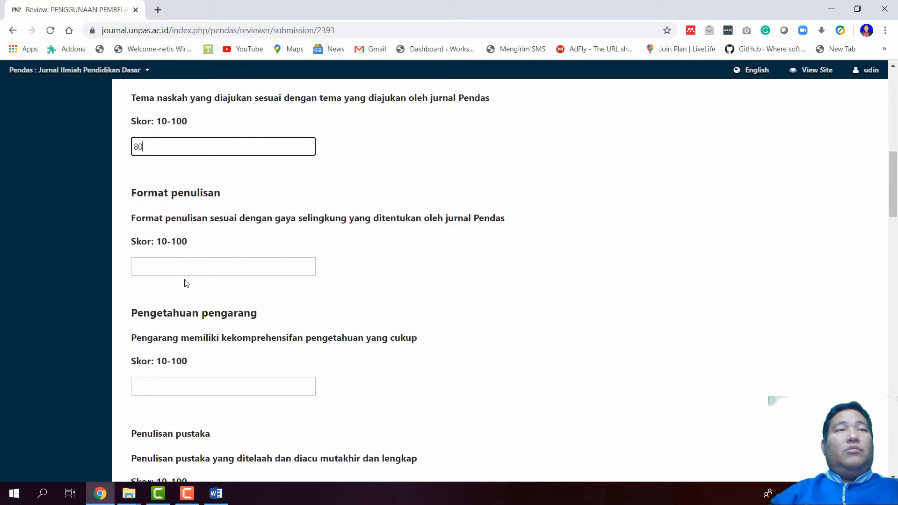
click(187, 263)
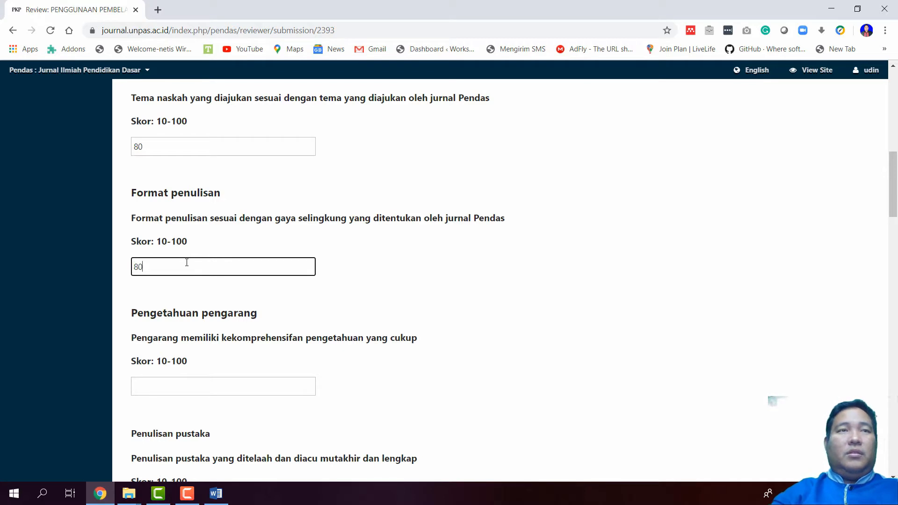
scroll(186, 262, down, 2)
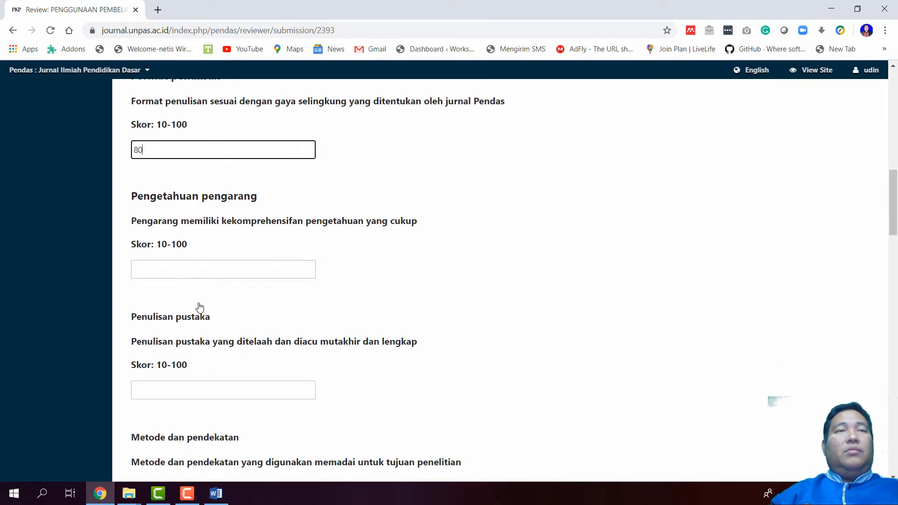
click(200, 274)
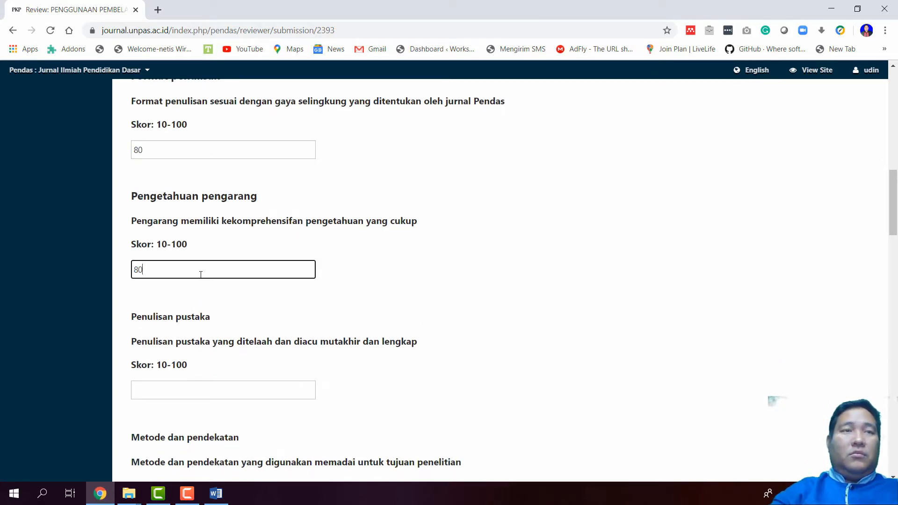
scroll(203, 285, down, 3)
click(222, 219)
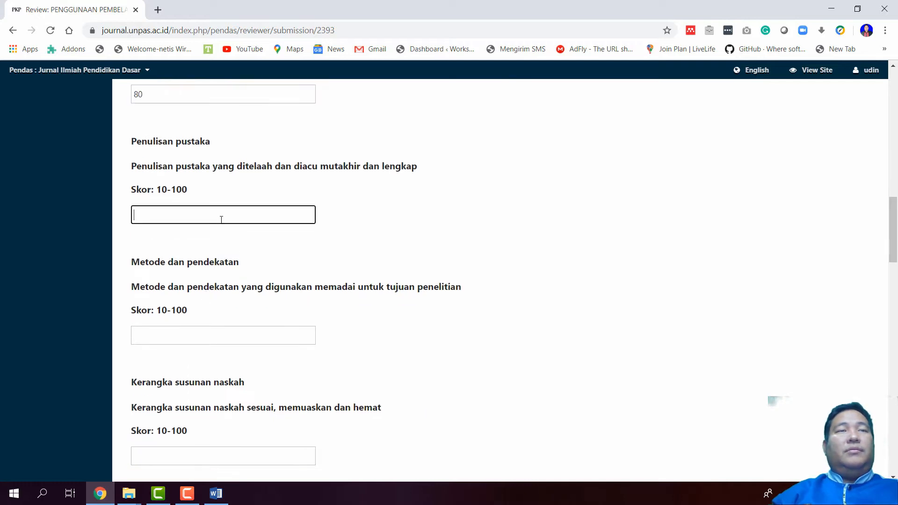
text(80)
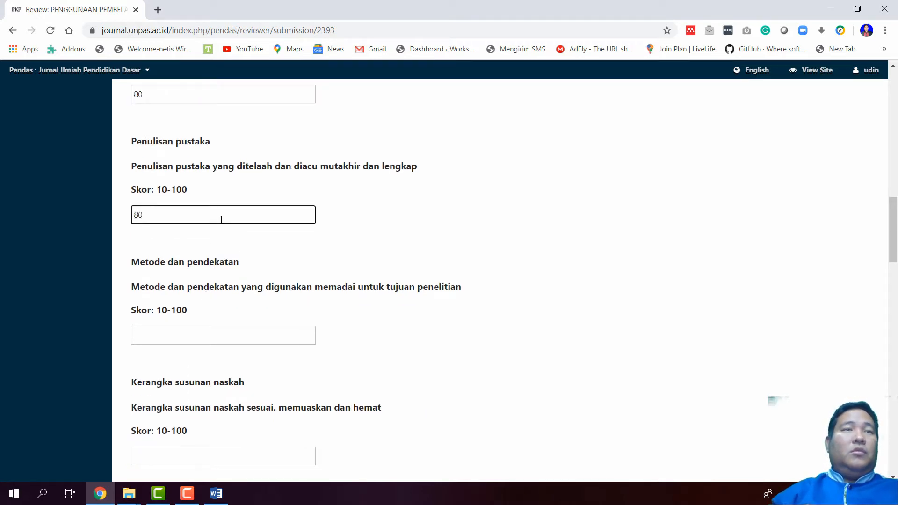
- After checking the manuscript, score Kerangka susunan naskah 80 and Kejelasan penyajian 70
scroll(222, 276, down, 1)
click(211, 280)
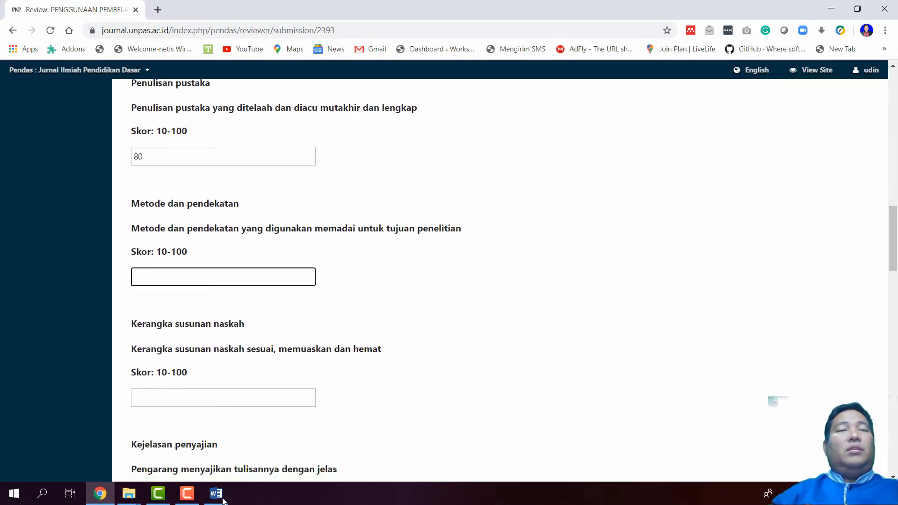
click(215, 493)
scroll(529, 280, down, 10)
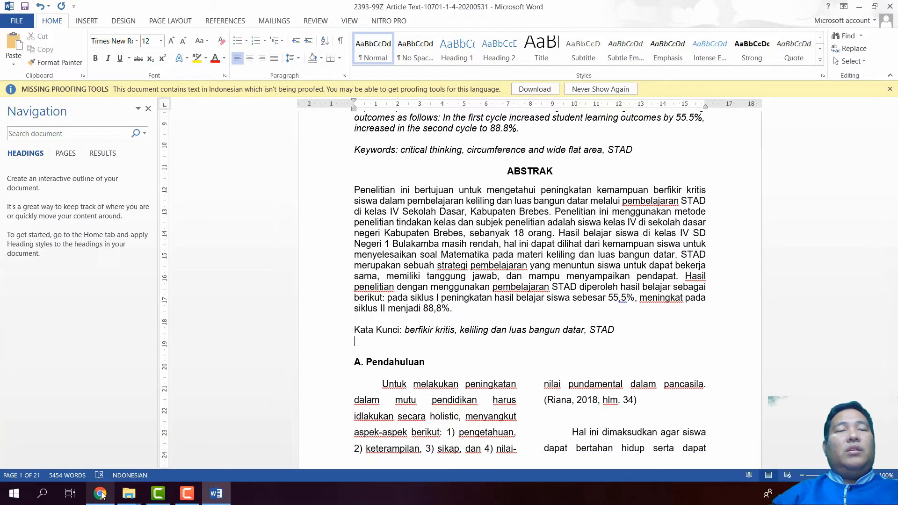
click(100, 493)
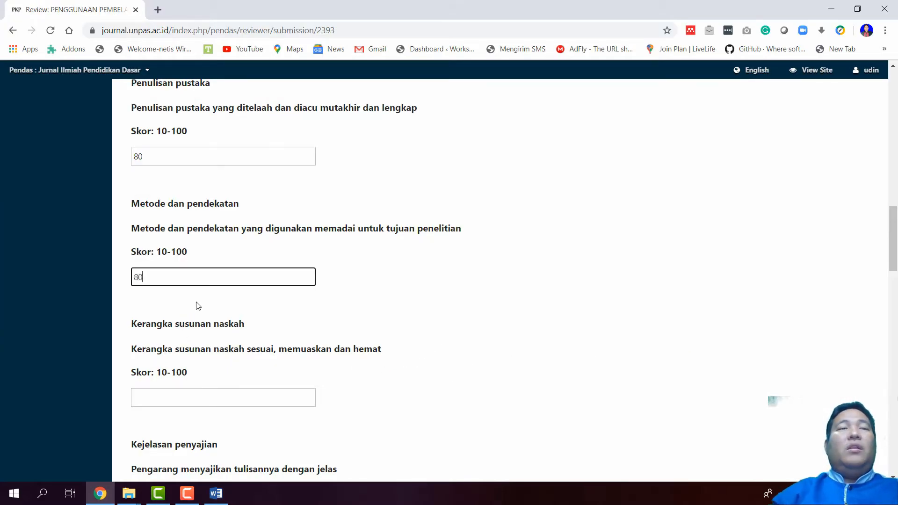
scroll(199, 306, down, 2)
click(182, 278)
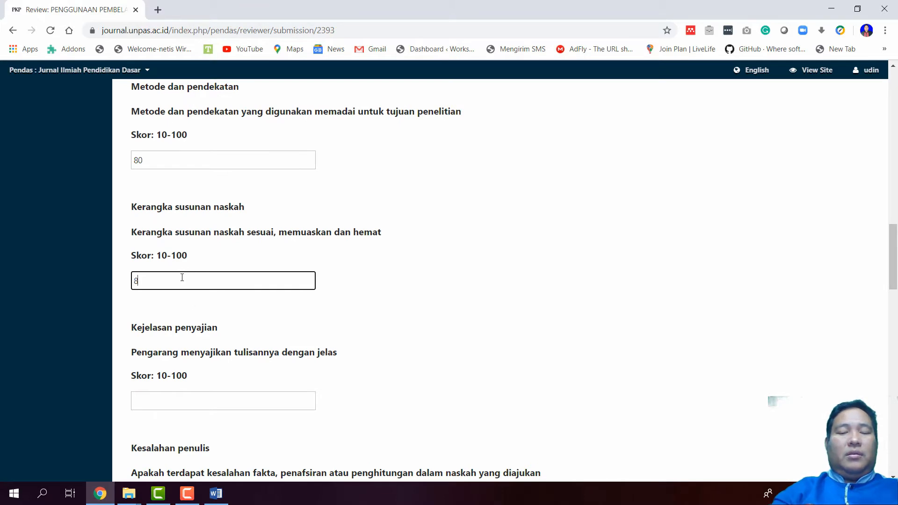
text(80)
scroll(274, 236, down, 3)
click(226, 230)
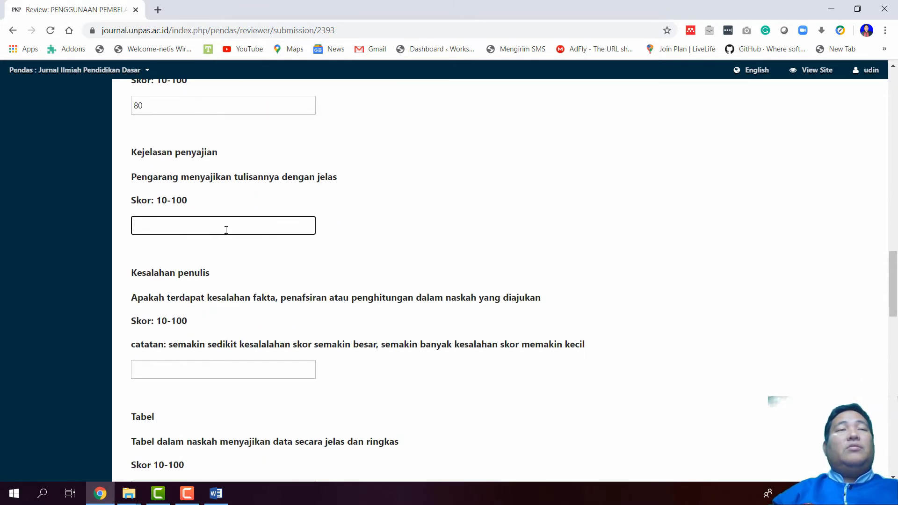
text(70)
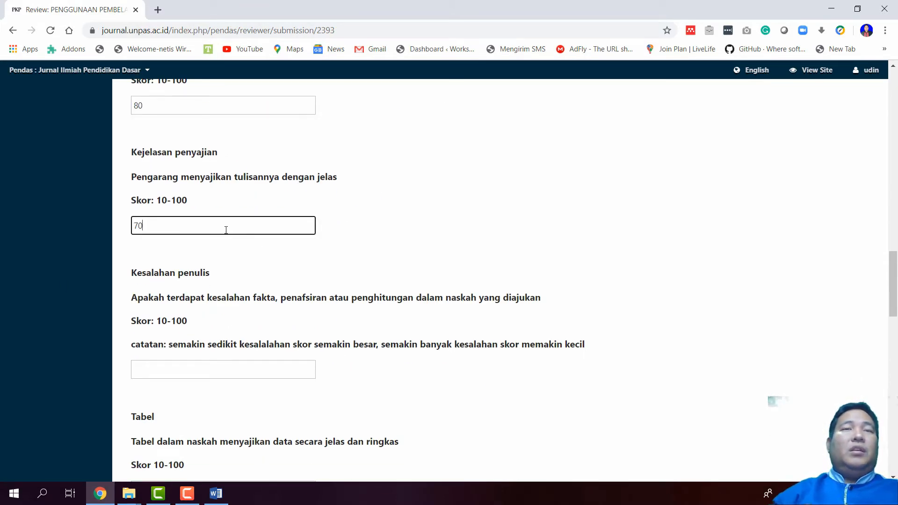
- Score Kesalahan penulis 80, and Tabel and Penggunaan ilustrasi 76 each
scroll(252, 329, down, 1)
click(233, 313)
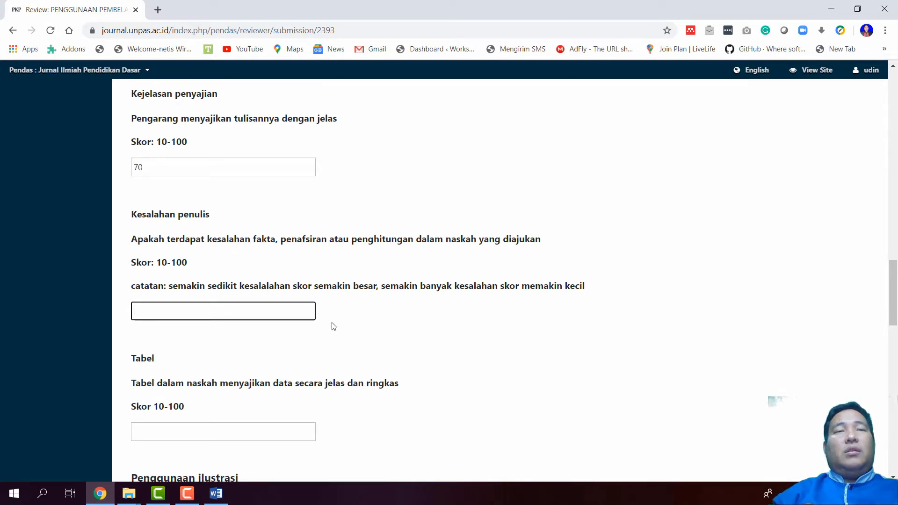
text(80)
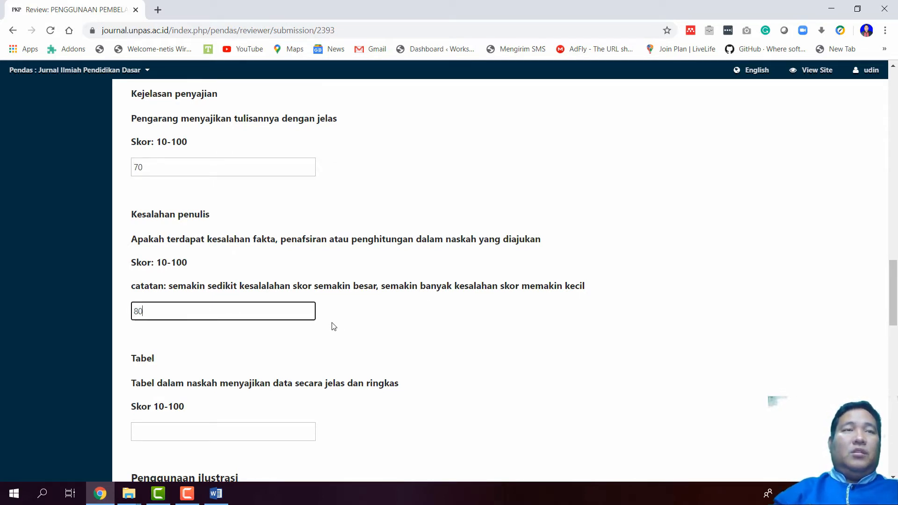
scroll(329, 334, down, 3)
click(208, 248)
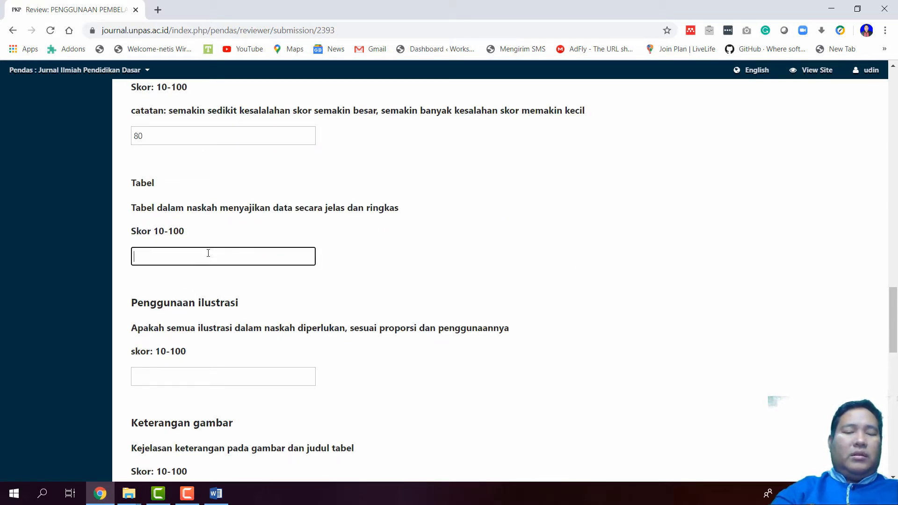
text(76)
scroll(208, 258, down, 2)
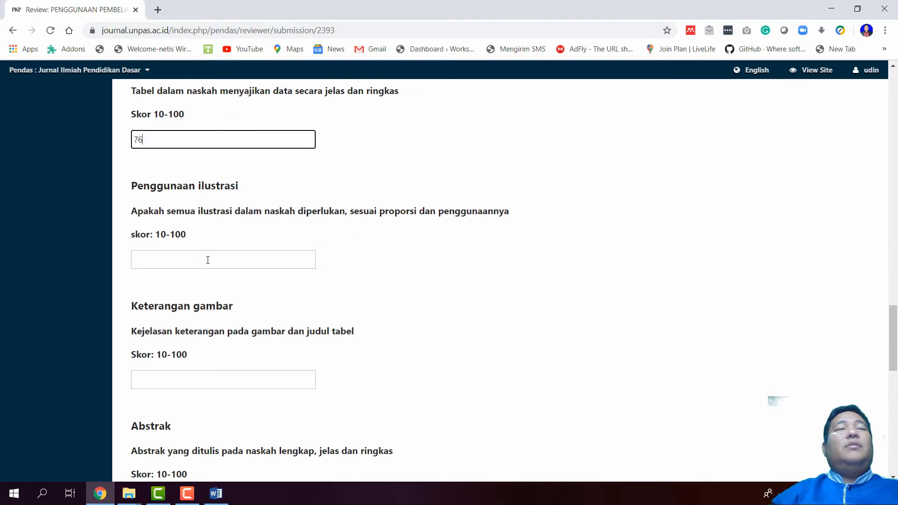
click(207, 260)
scroll(215, 283, down, 6)
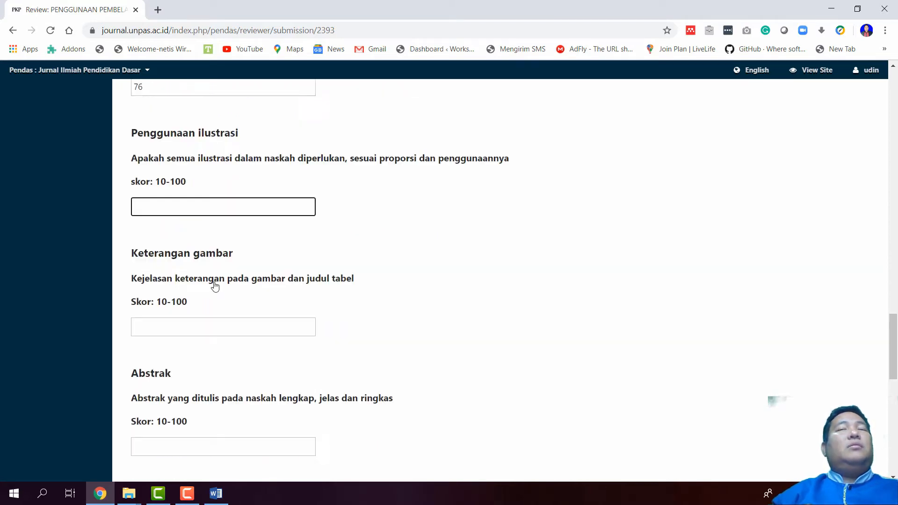
scroll(215, 282, up, 6)
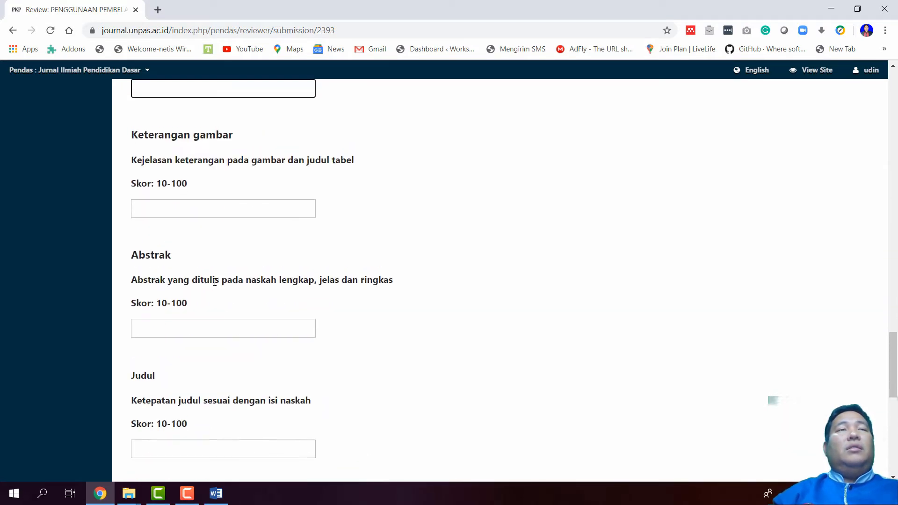
text(76)
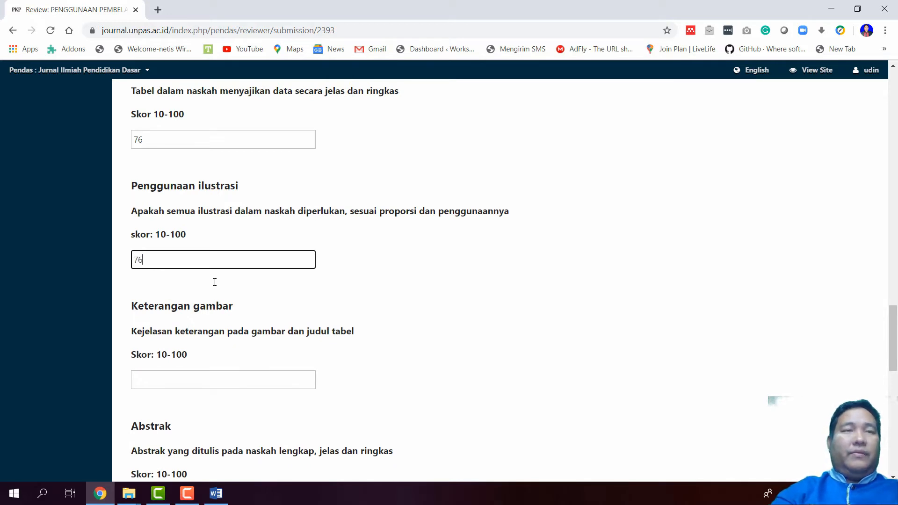
- Score Keterangan gambar 80, and Abstrak, Judul and Penerbitan naskah 70 each
click(219, 382)
text(80)
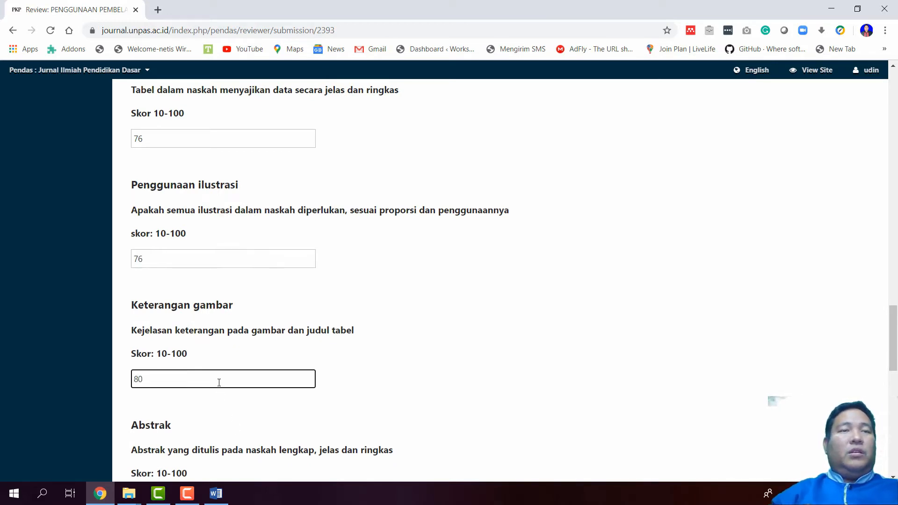
scroll(217, 380, down, 3)
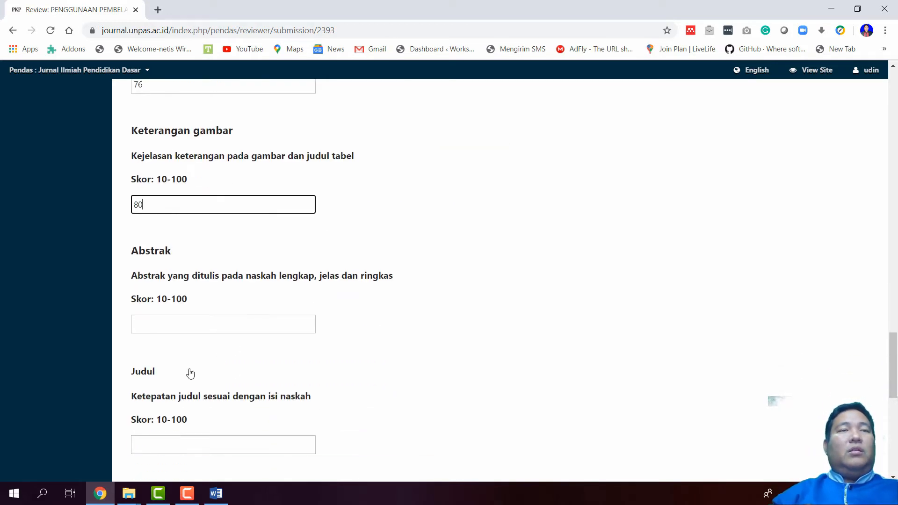
click(180, 320)
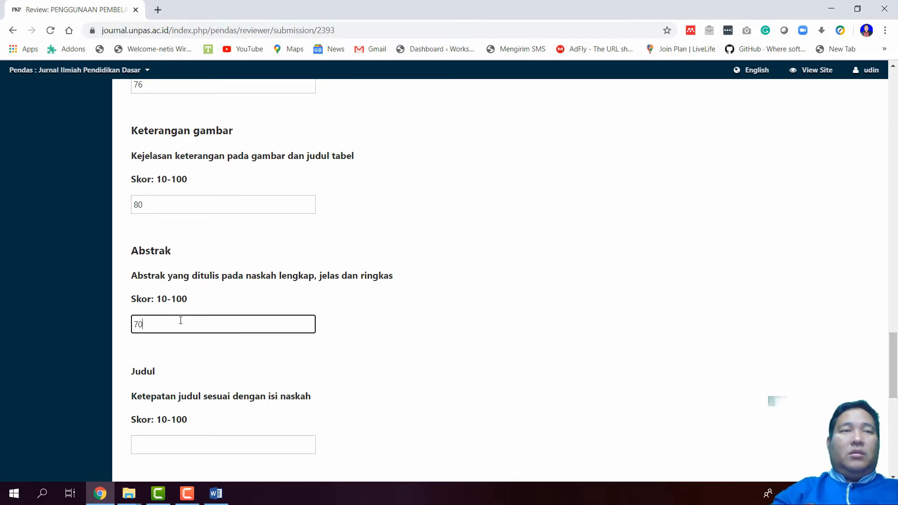
text(70)
scroll(182, 320, down, 3)
click(175, 275)
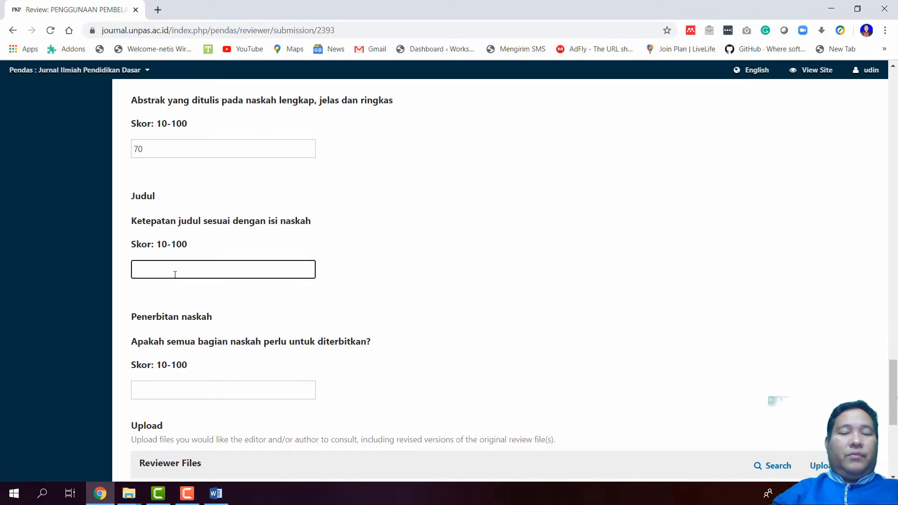
text(70)
scroll(175, 274, down, 3)
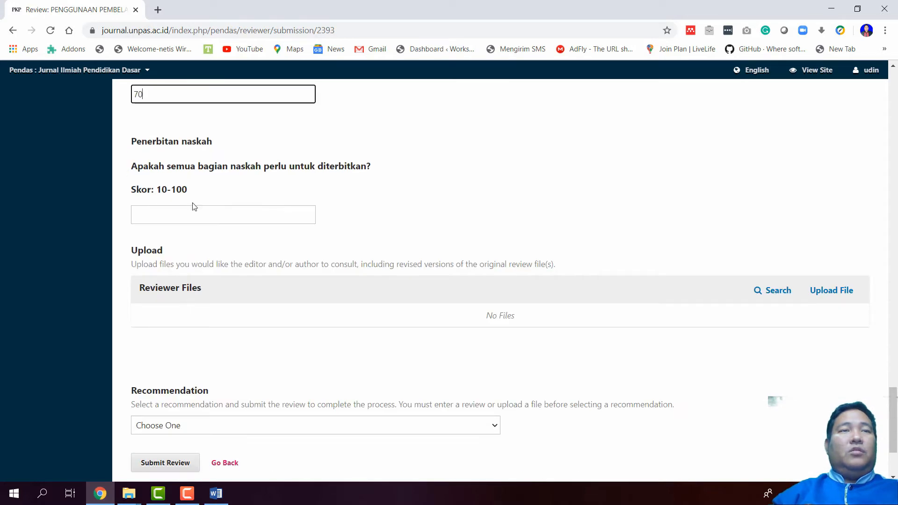
click(193, 216)
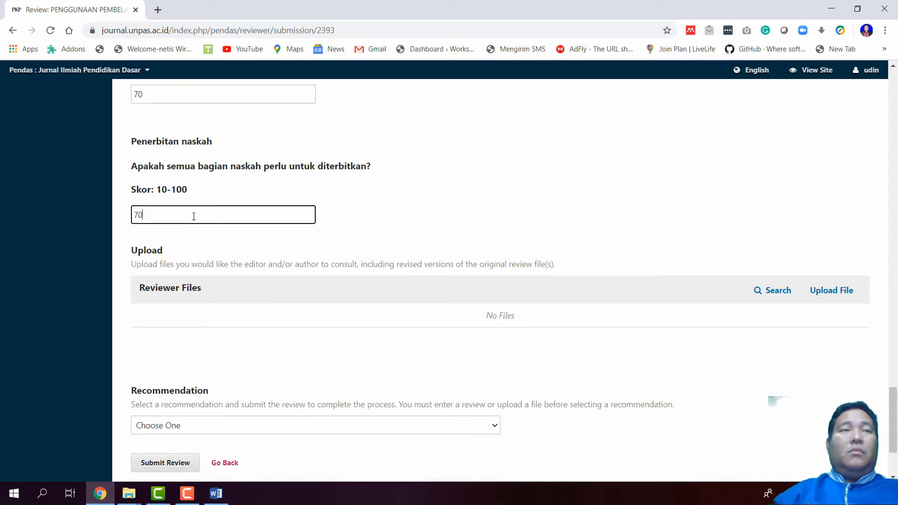
scroll(193, 216, down, 3)
click(244, 295)
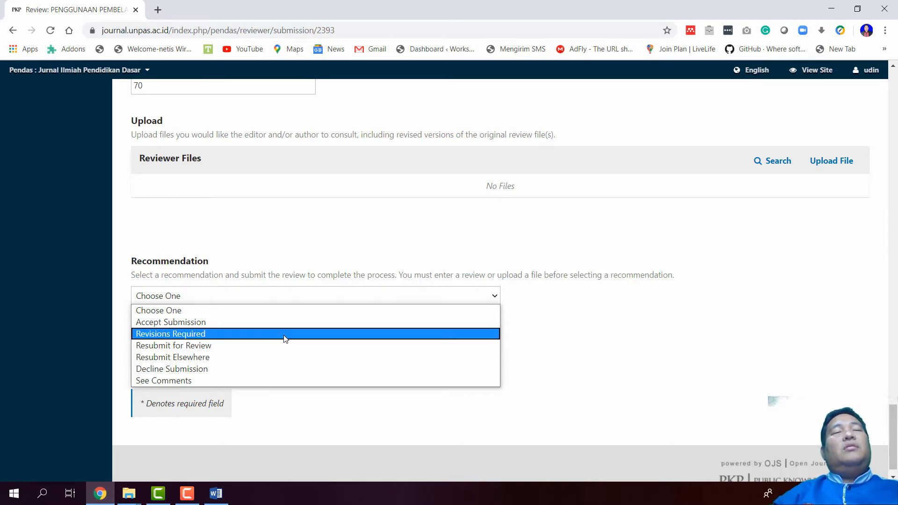
- Choose Revisions Required in the Recommendation dropdown and look over the completed scoring form
click(285, 334)
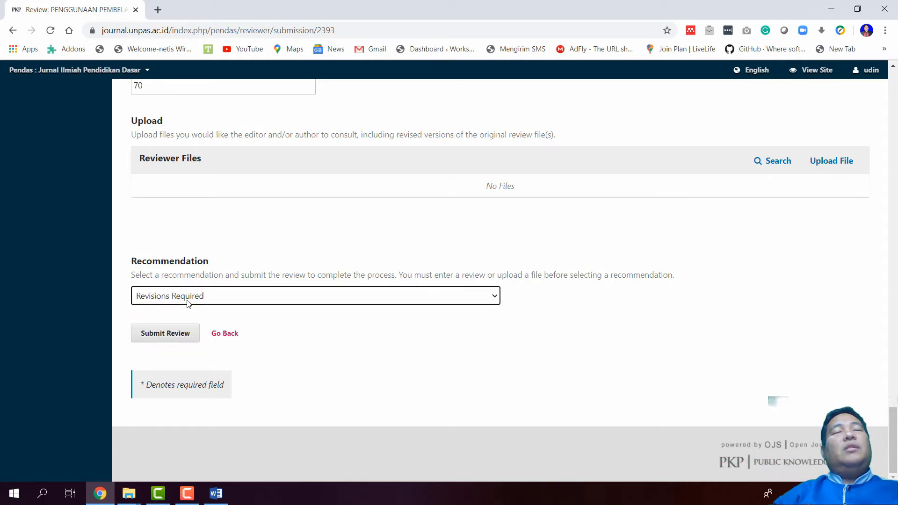
scroll(232, 312, up, 2)
scroll(233, 313, up, 6)
scroll(231, 311, down, 8)
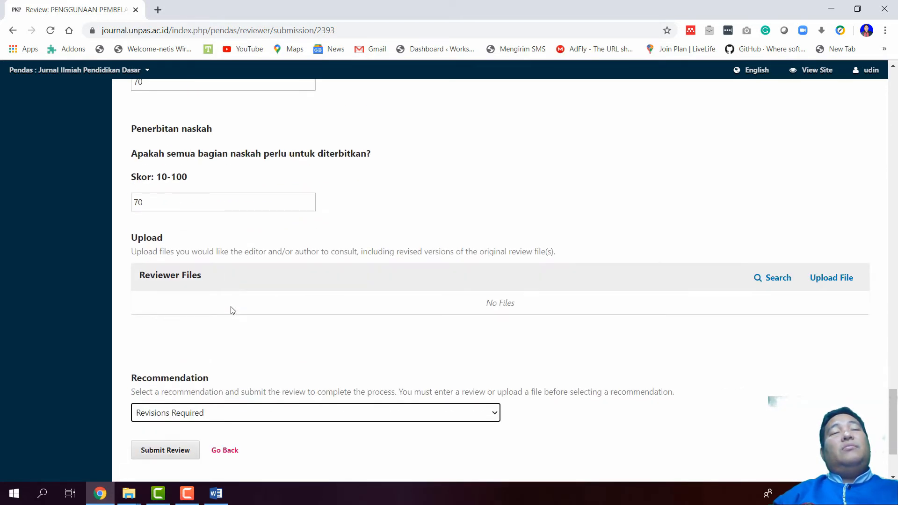
scroll(164, 323, up, 20)
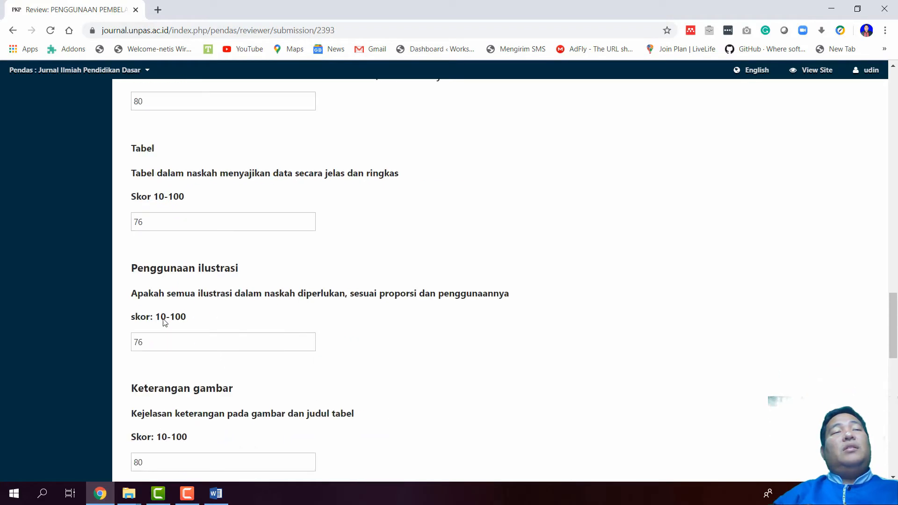
scroll(165, 323, up, 15)
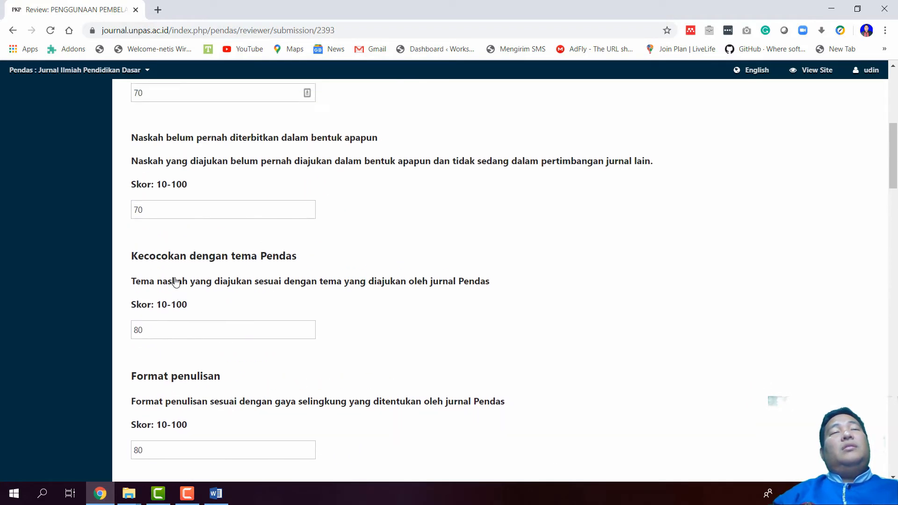
scroll(237, 354, down, 20)
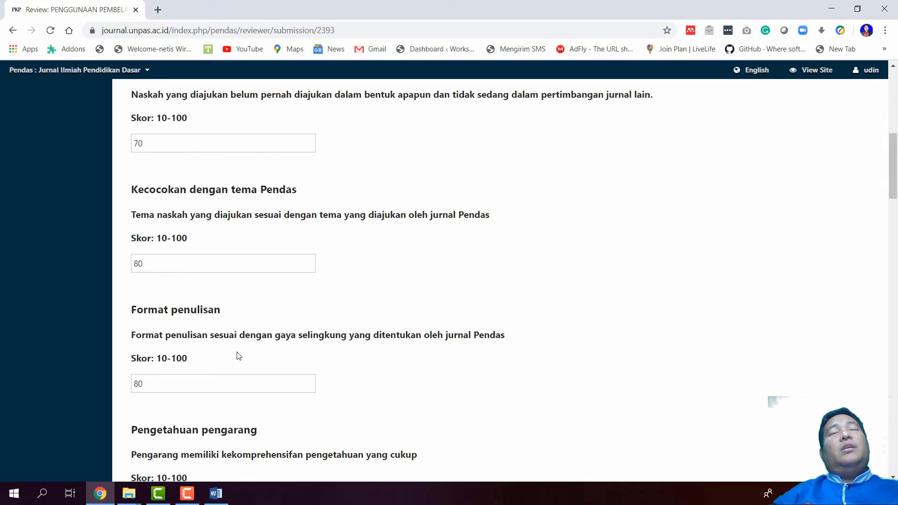
scroll(239, 356, down, 20)
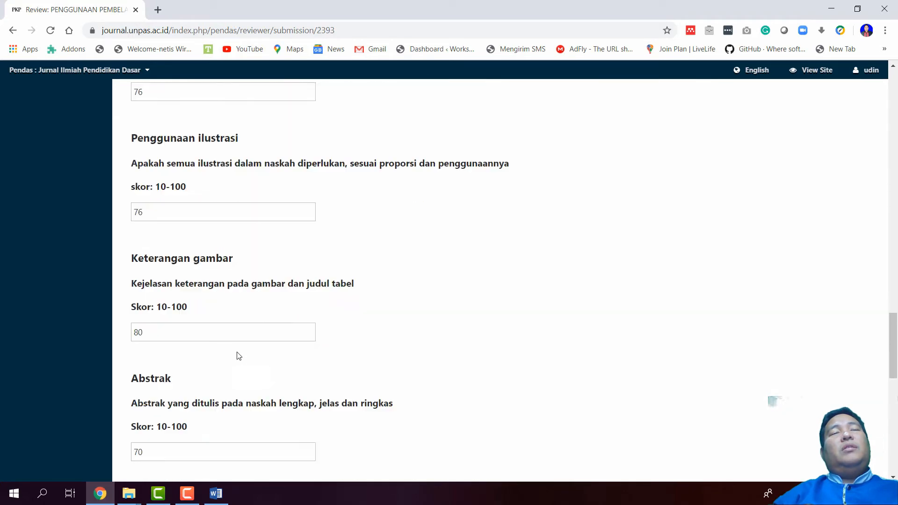
scroll(246, 244, up, 5)
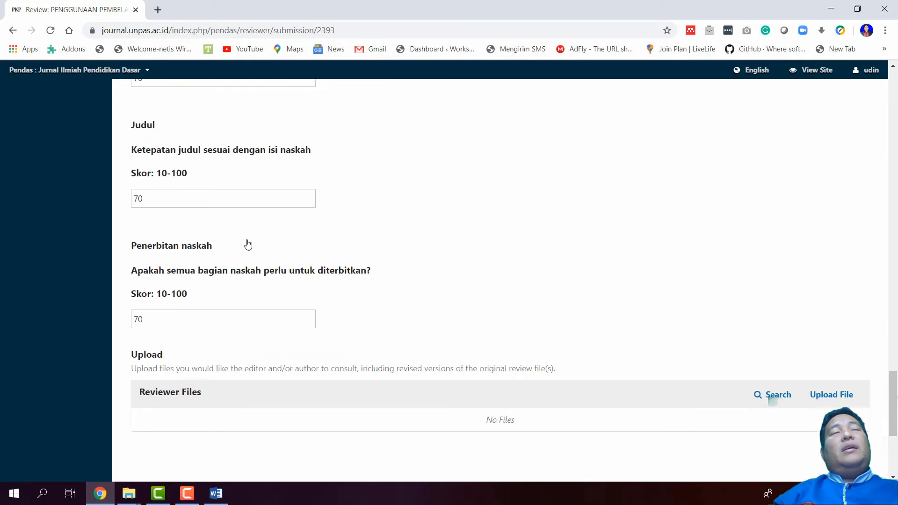
scroll(200, 379, down, 4)
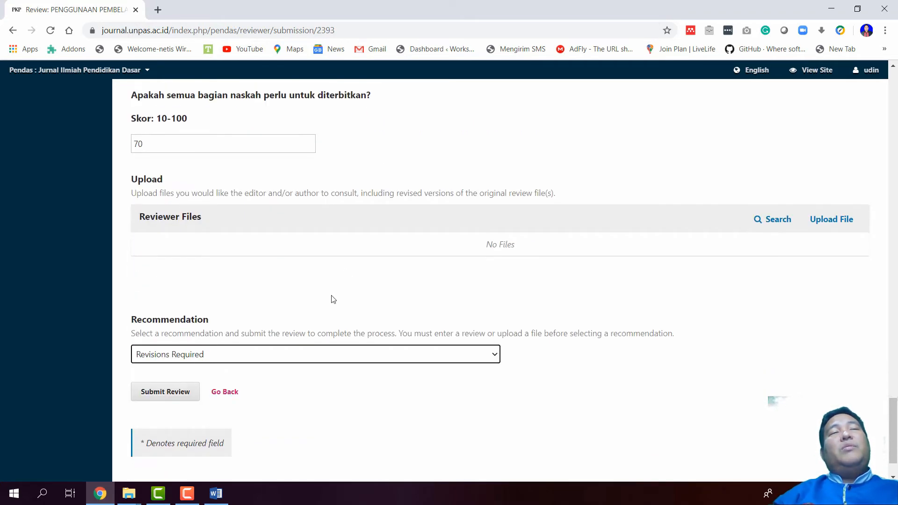
scroll(314, 309, up, 4)
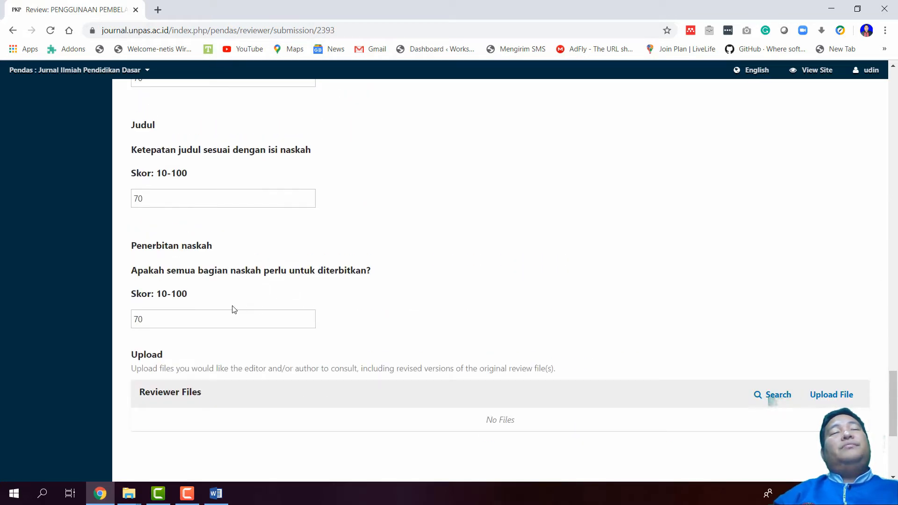
scroll(230, 309, up, 4)
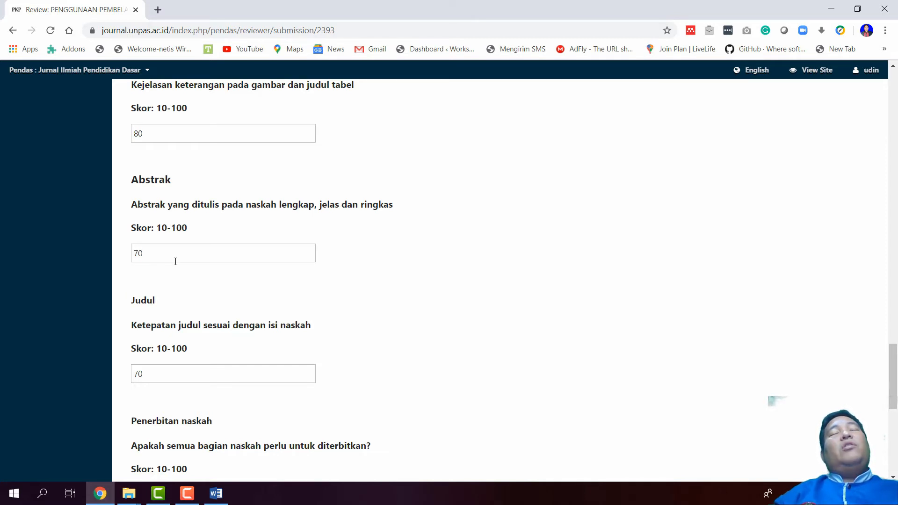
scroll(175, 261, down, 9)
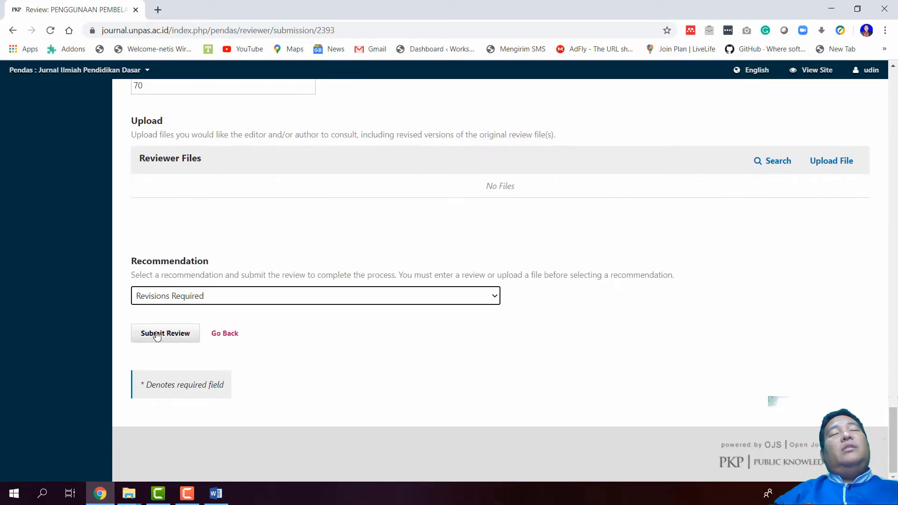
scroll(226, 301, up, 20)
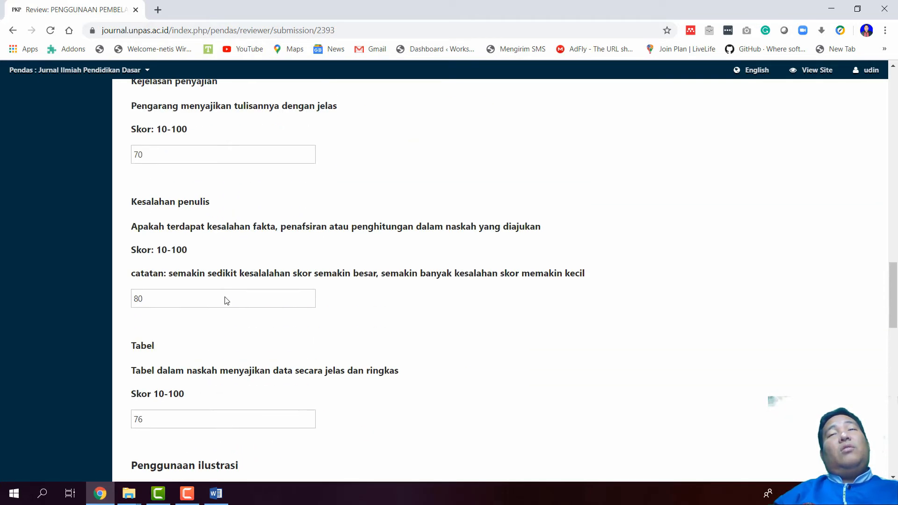
scroll(226, 301, up, 15)
- Bring the Word manuscript forward and select the A. Pendahuluan text from 'Untuk' to 'menguasai pelajaran matematika.'
click(215, 492)
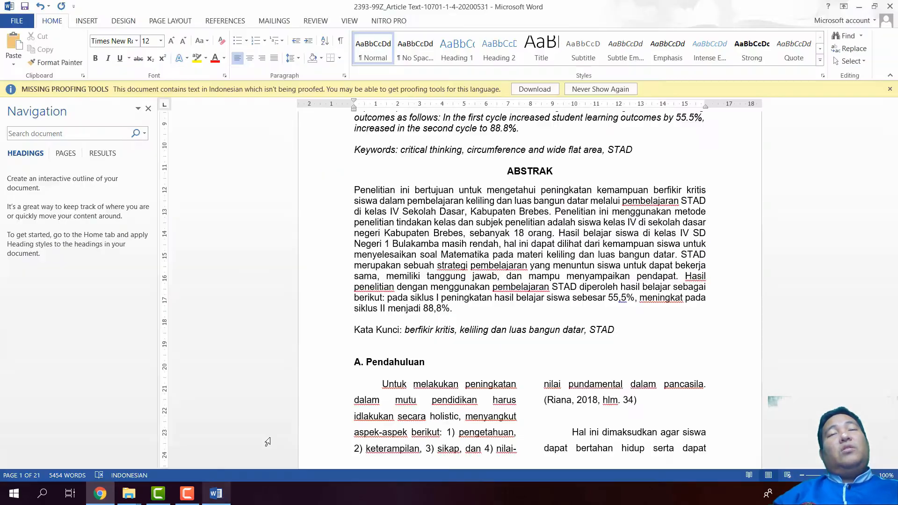
scroll(438, 228, down, 9)
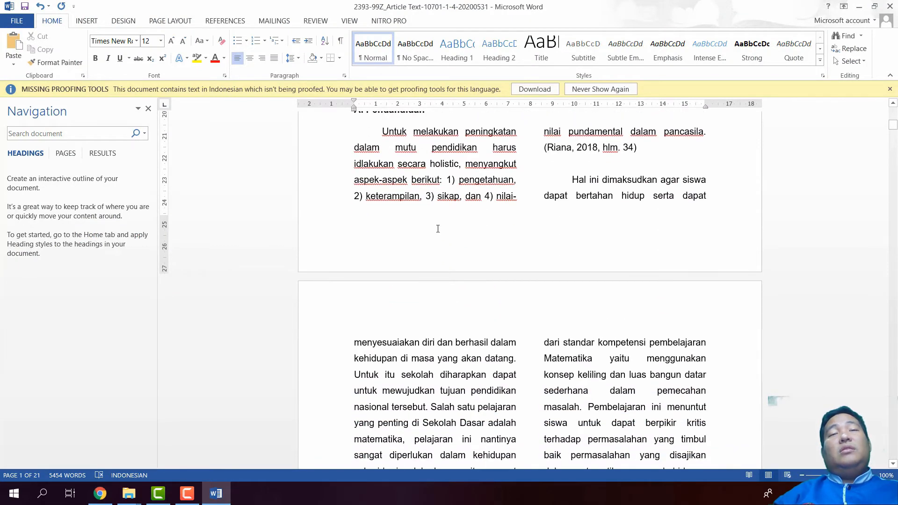
scroll(437, 228, down, 1)
scroll(438, 229, up, 2)
drag(381, 160, 510, 380)
scroll(519, 444, down, 4)
scroll(404, 284, up, 4)
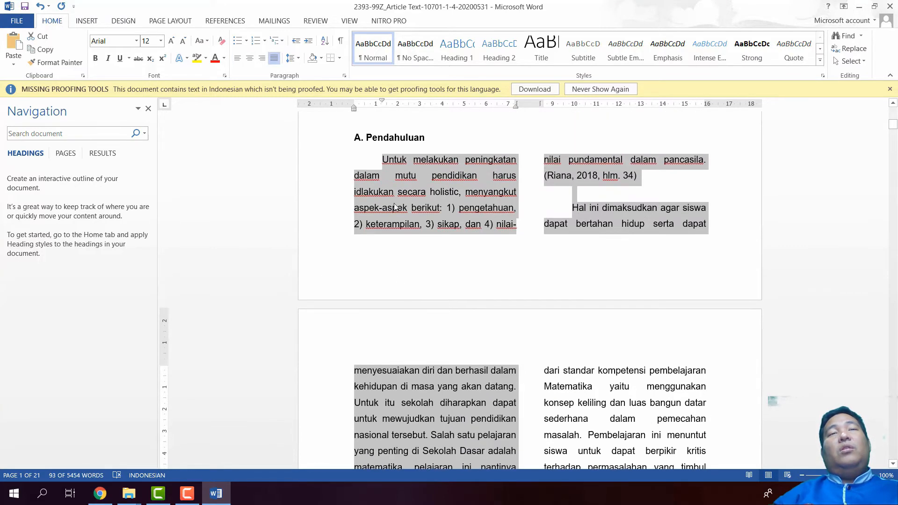
right_click(395, 184)
- Comment on the introduction: 'Tolong perbaiki, sesuai dengan kaidah, dan pada bagian harus menjelaskan dasar dilakukan penelitian.'
click(410, 350)
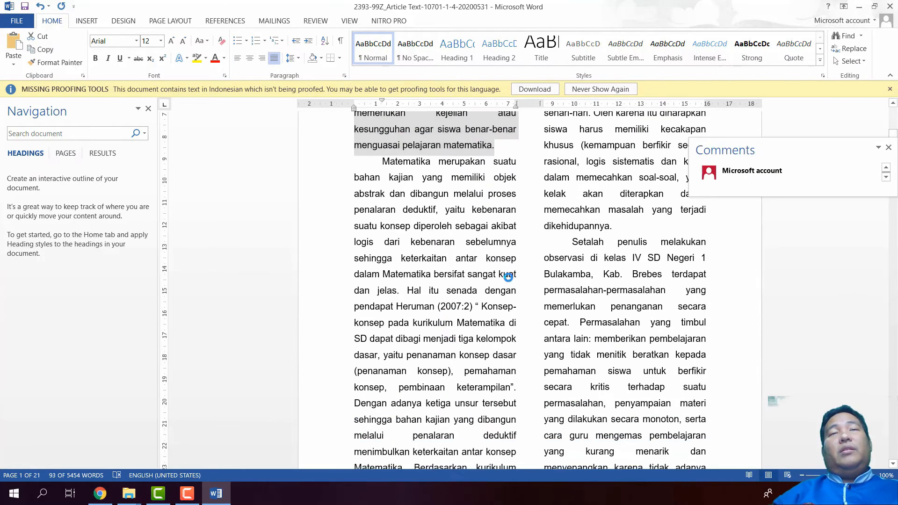
text(Tolo)
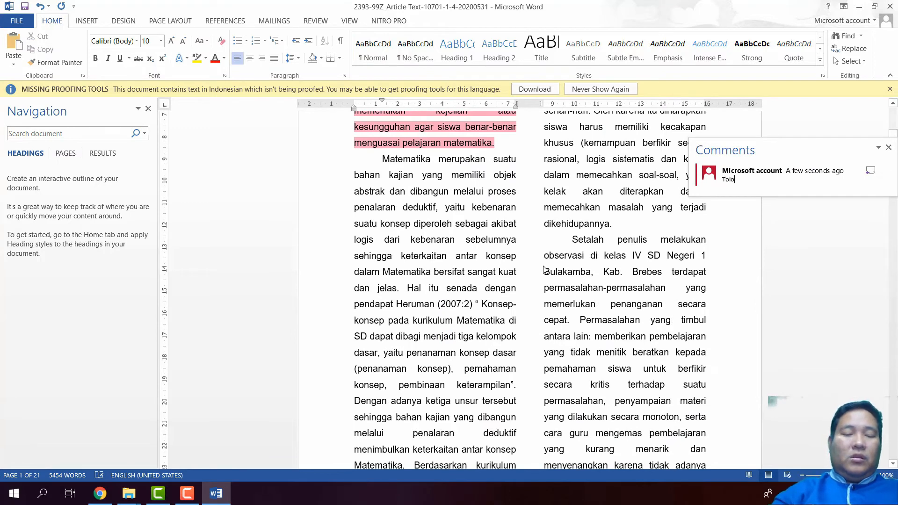
text(ng perbaiki)
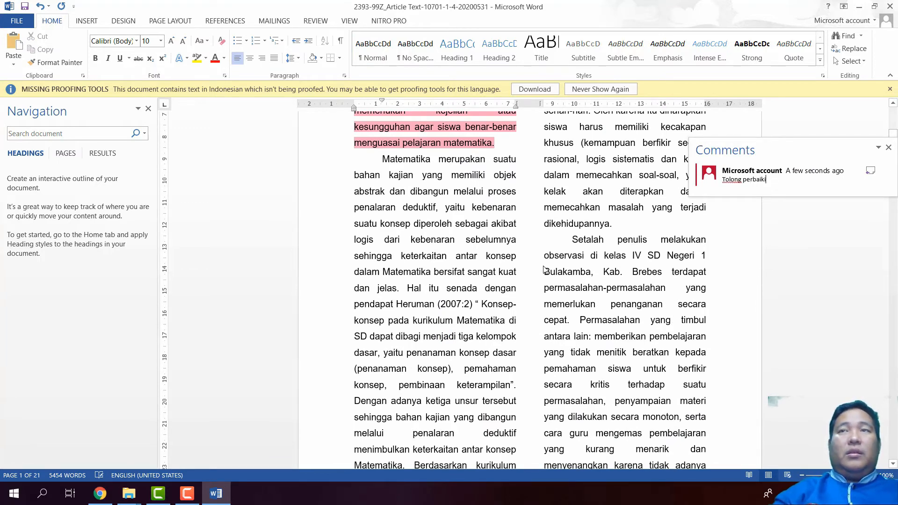
text(, sesu)
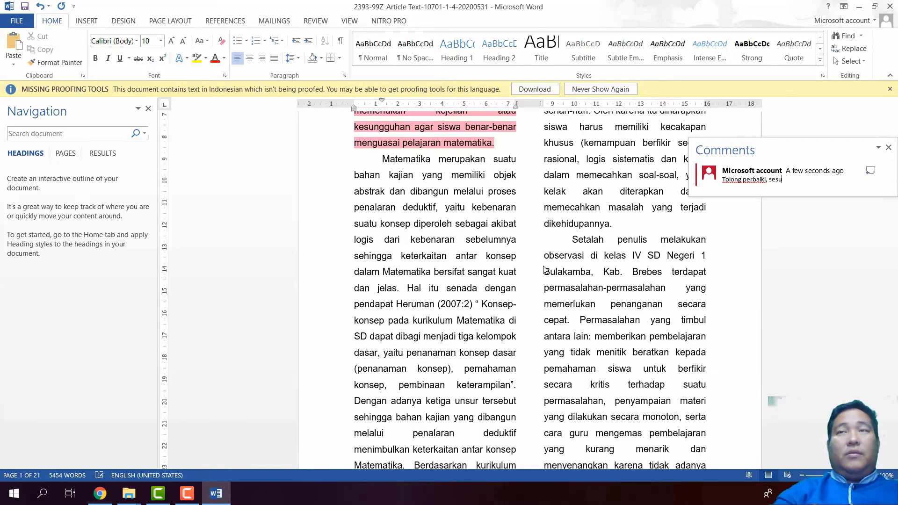
text(ai dengan k)
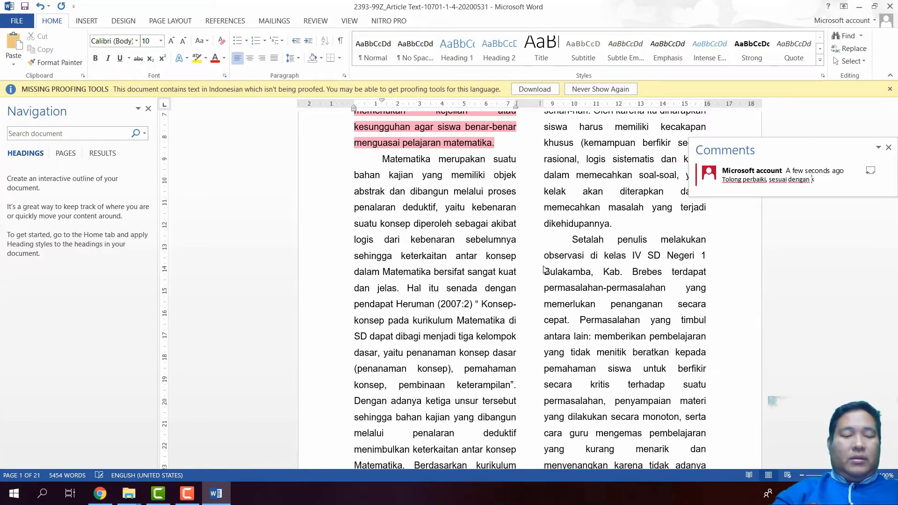
text(aidah, da)
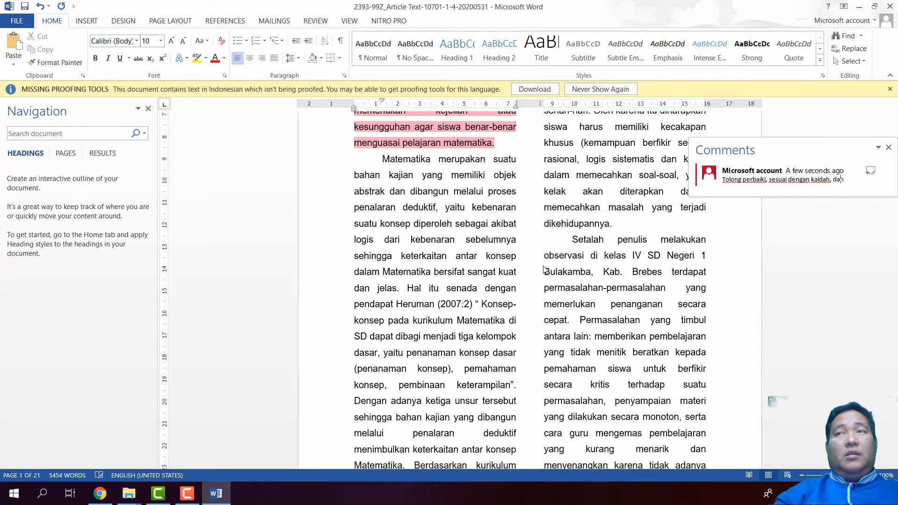
text(n pada p)
text(agi)
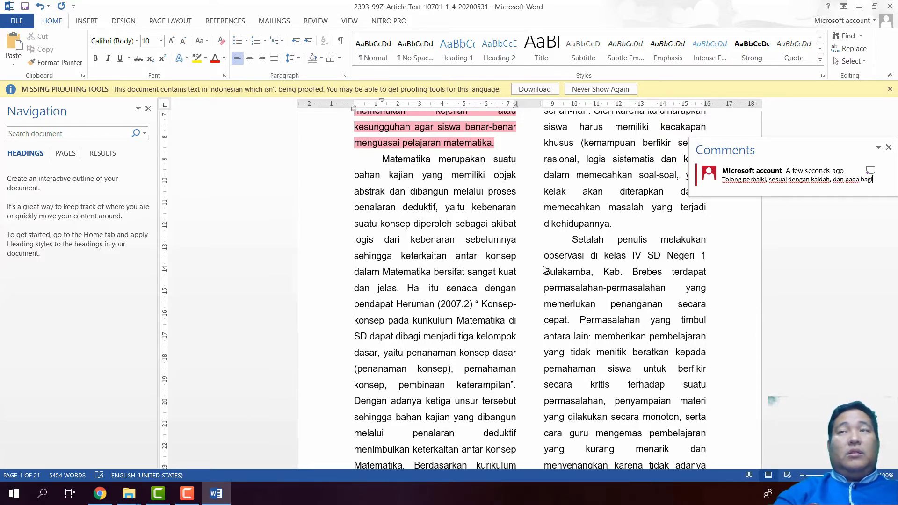
text(an )
text(harus )
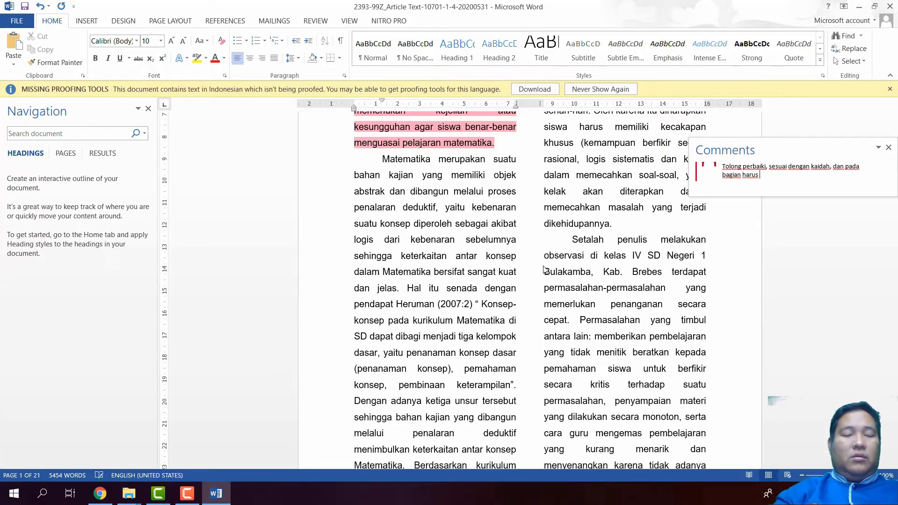
text(menjelaskan dasar dila)
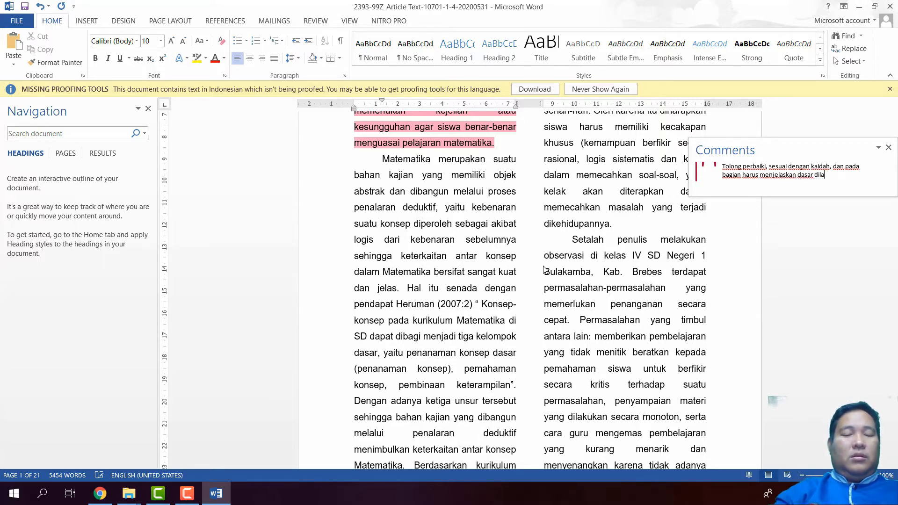
text(kukan penelit)
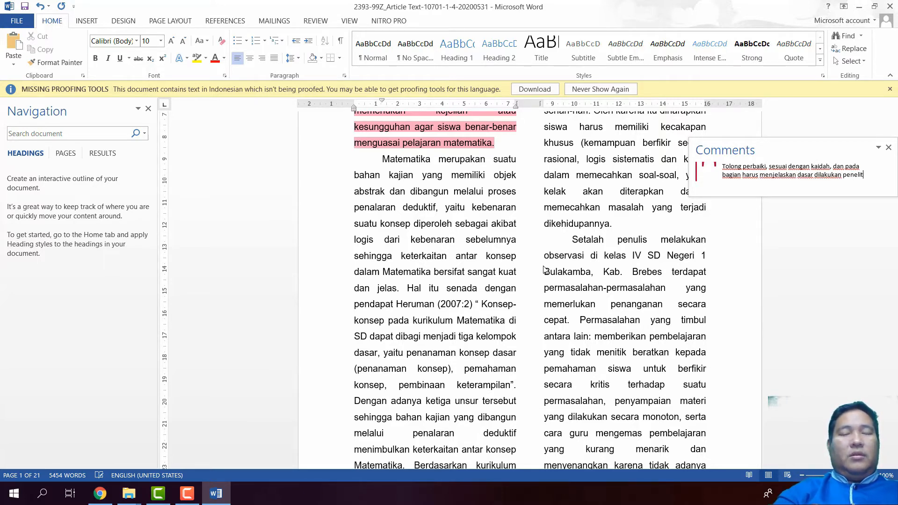
text(ian.)
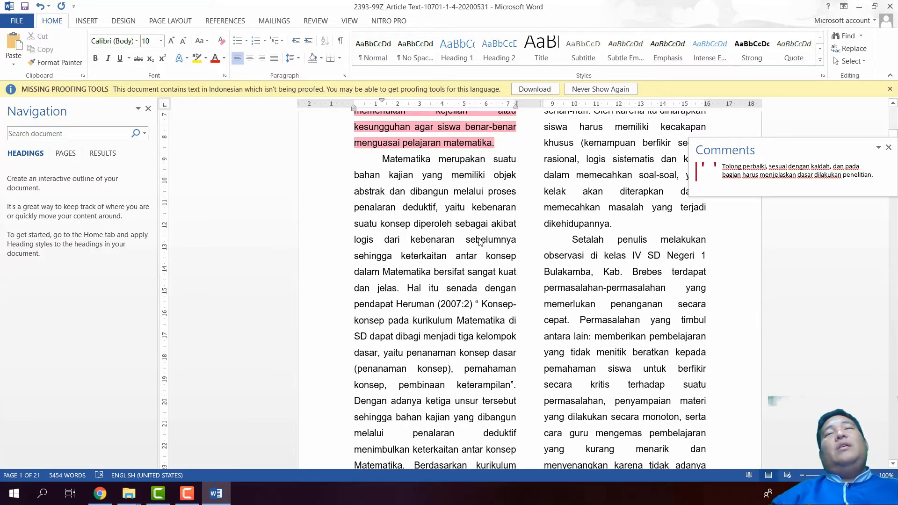
click(100, 493)
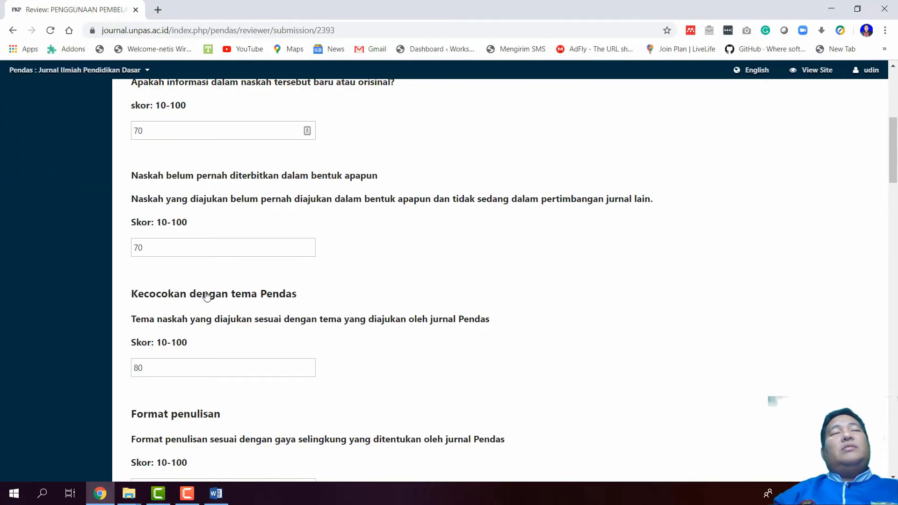
click(215, 494)
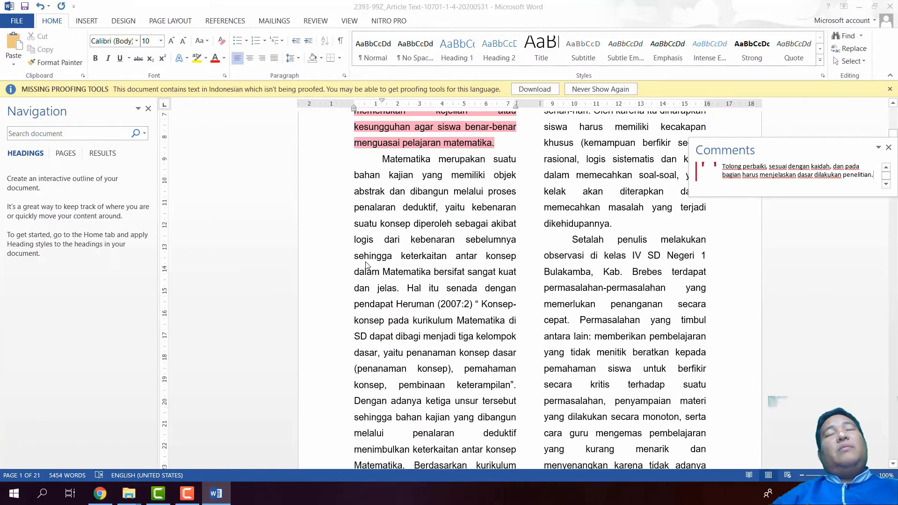
scroll(410, 274, up, 8)
scroll(410, 274, up, 3)
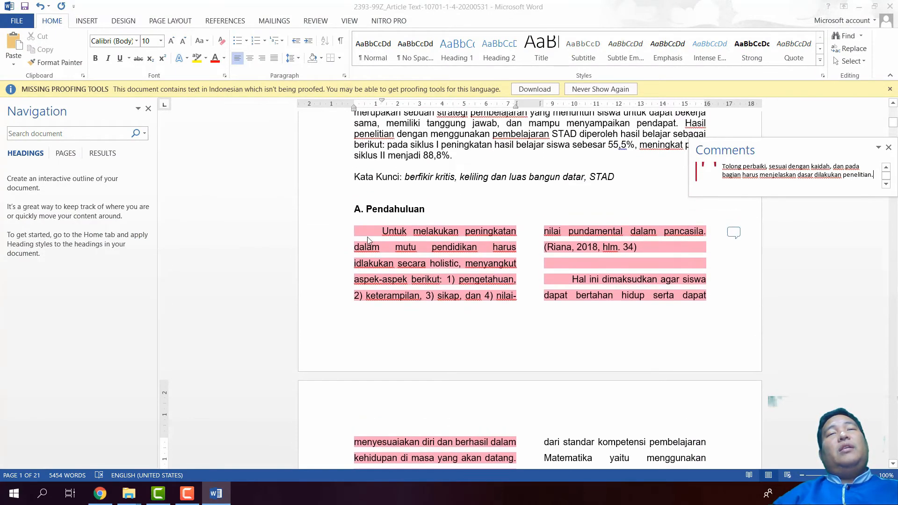
- Save the commented article, then start a Save As and browse to the Desktop
click(22, 9)
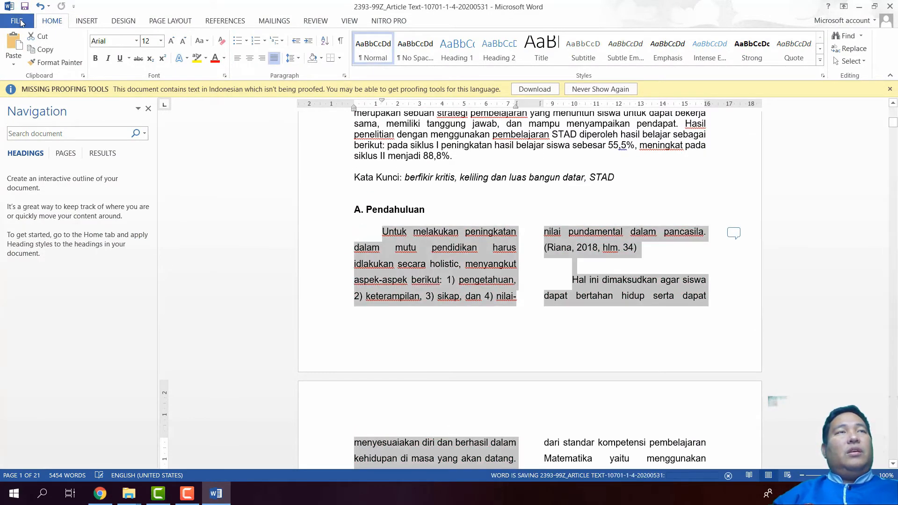
click(19, 24)
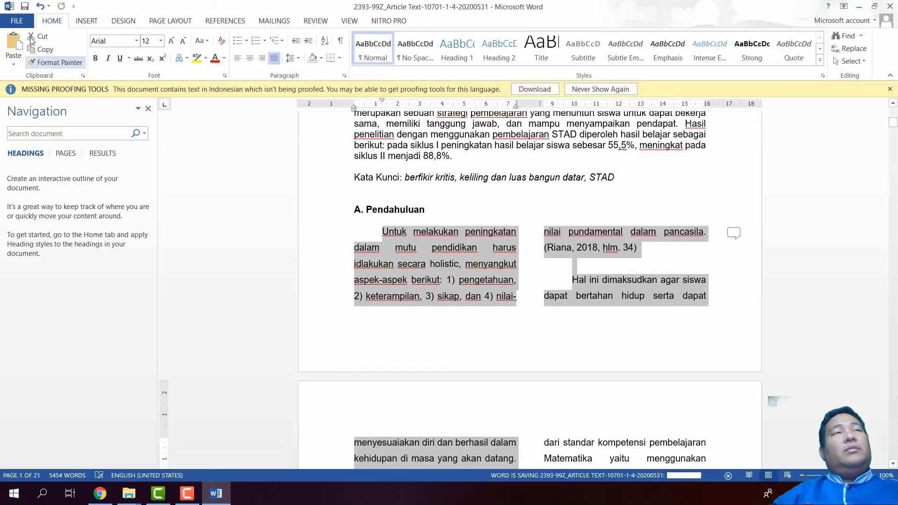
click(19, 21)
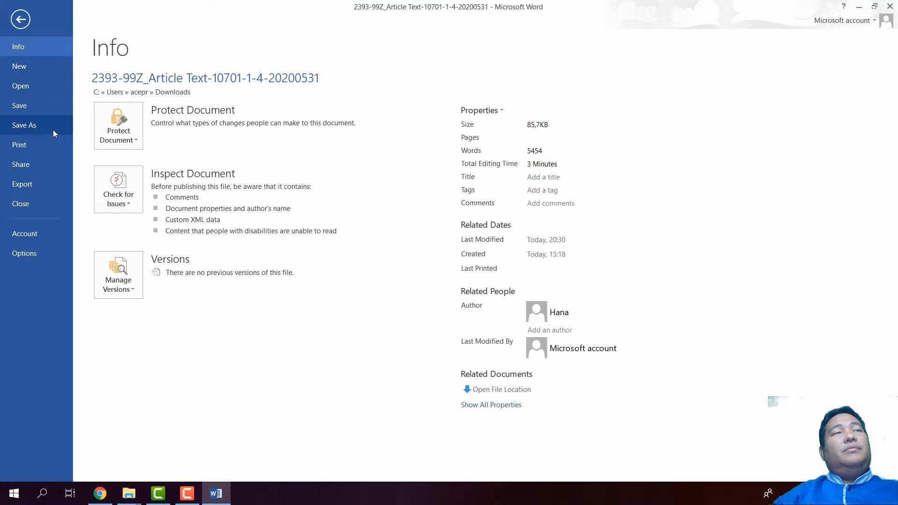
click(28, 125)
click(335, 130)
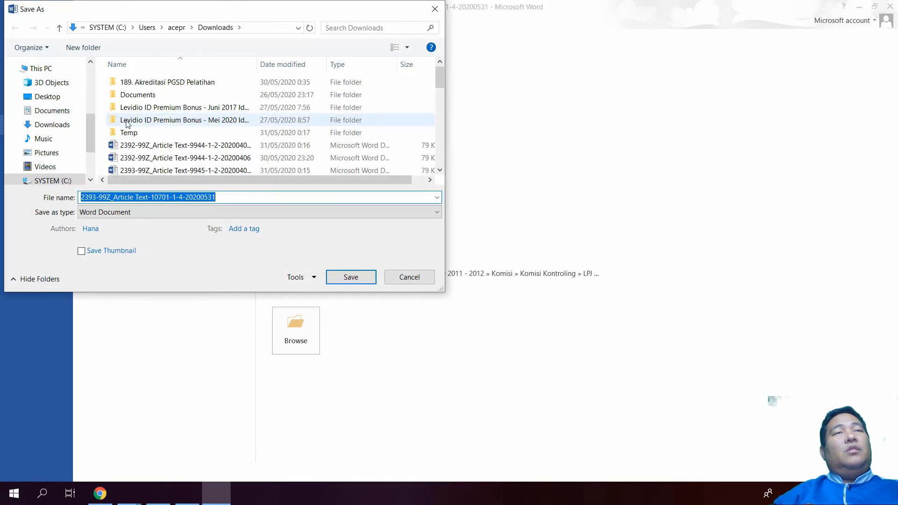
click(46, 95)
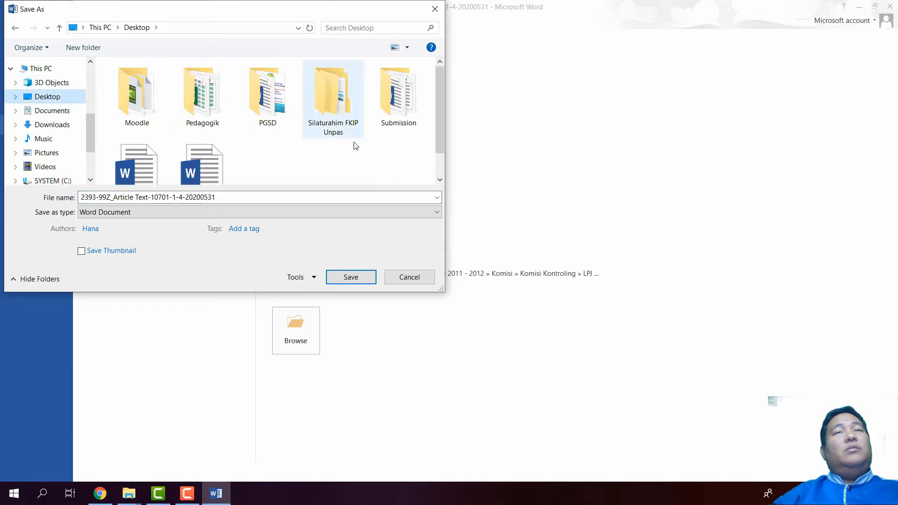
- Create a 'Review' folder on the Desktop and save the article there as 'Siti_Review 1'
click(78, 46)
text(Review)
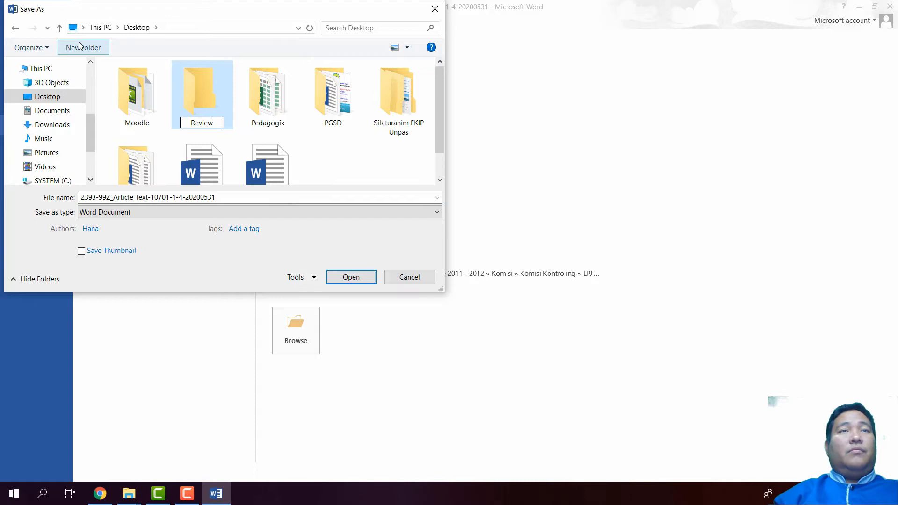
key(Return)
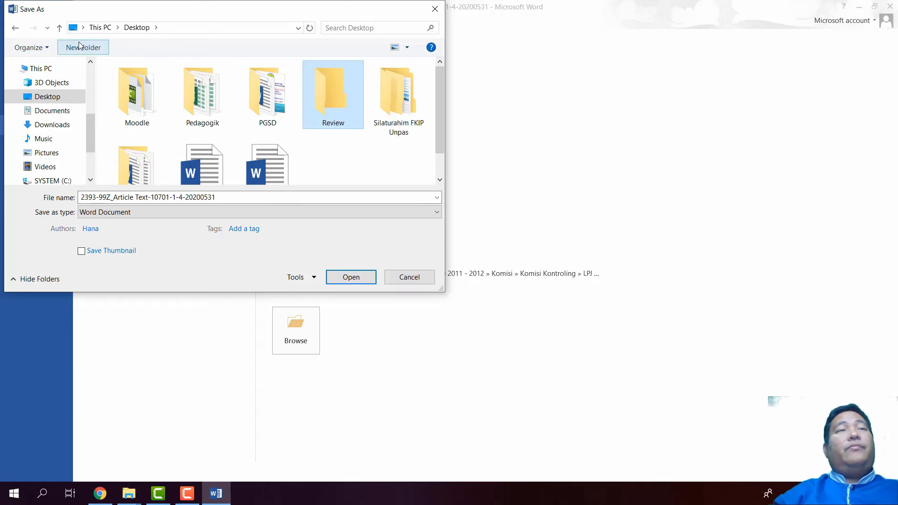
key(Return)
triple_click(244, 197)
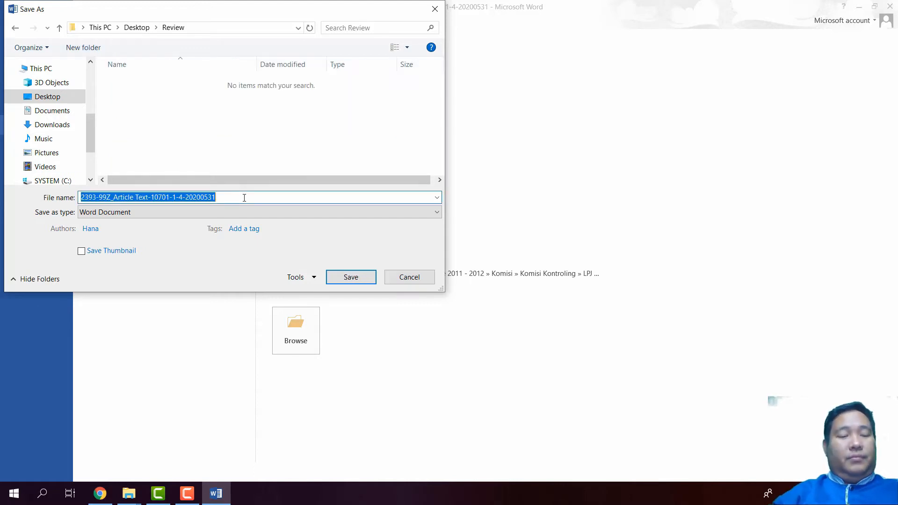
text(Siti_Review)
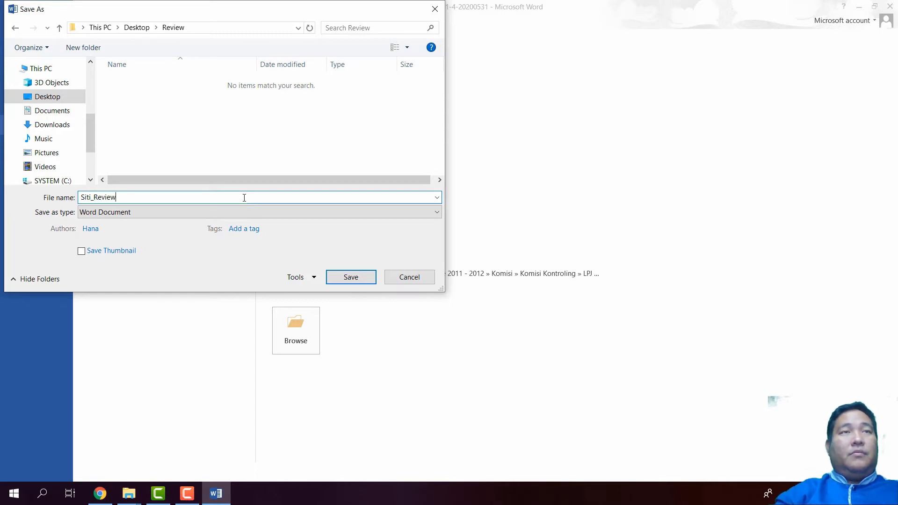
text( 1)
key(Return)
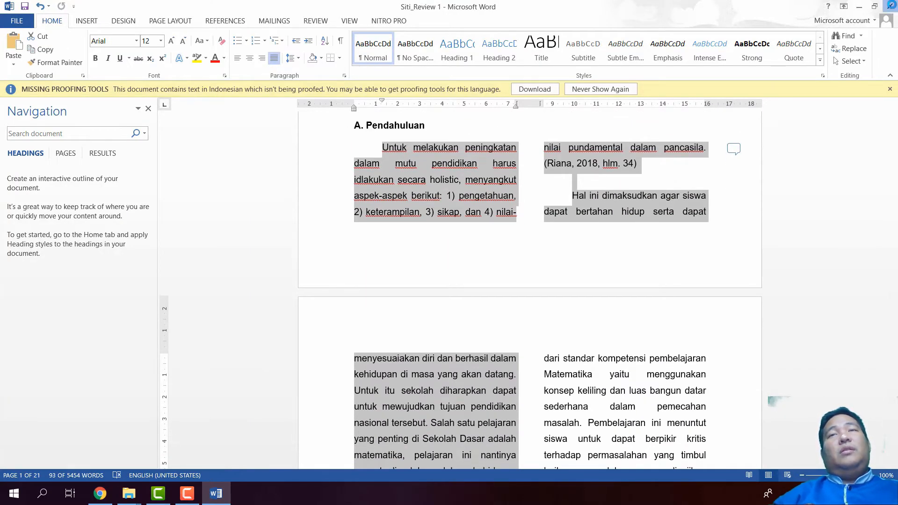
- Close Word and pick the review document from Desktop\Review as a Reviewer Files upload
click(889, 6)
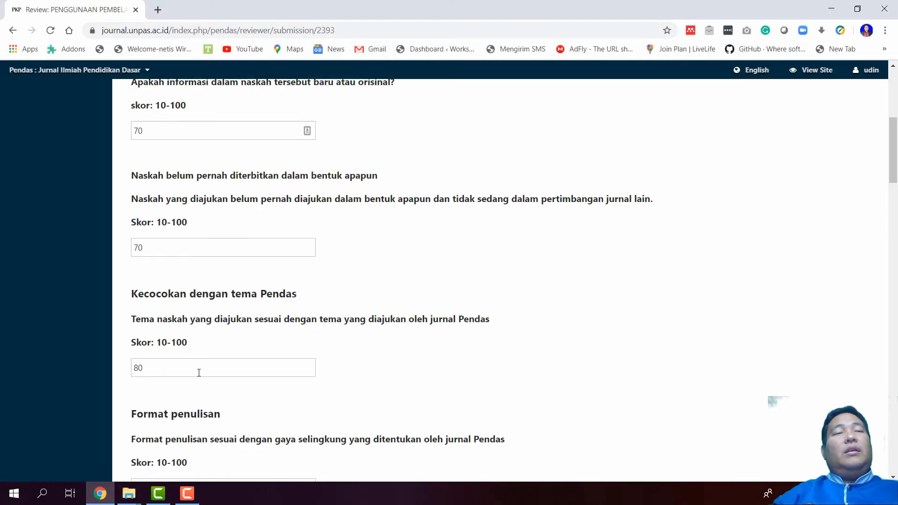
scroll(210, 406, down, 3)
scroll(210, 405, down, 20)
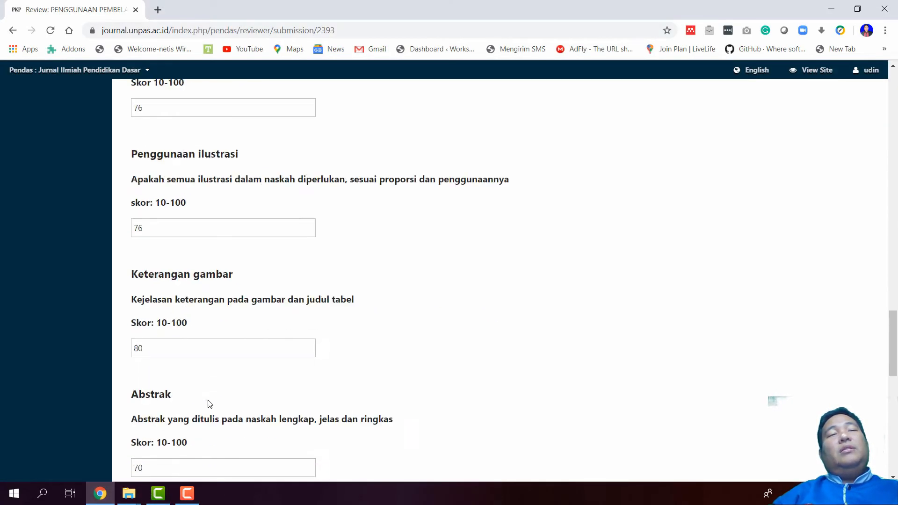
scroll(280, 354, down, 6)
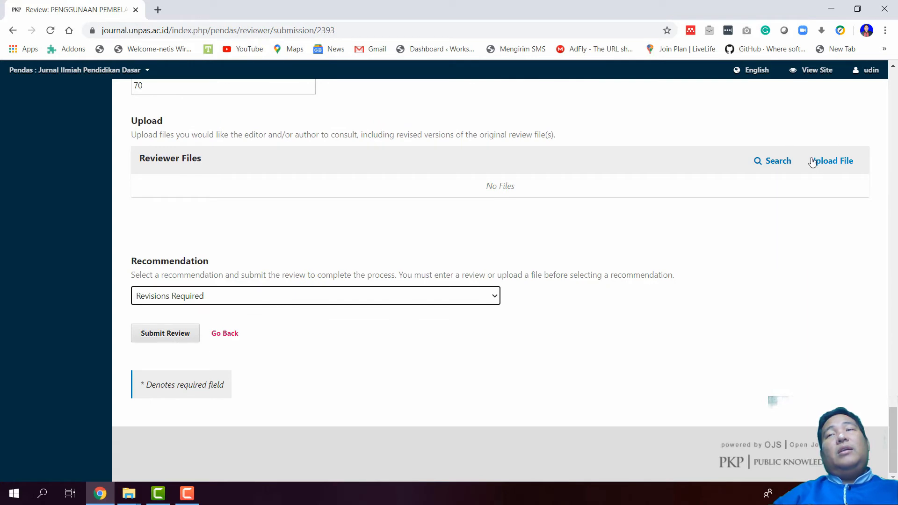
click(812, 161)
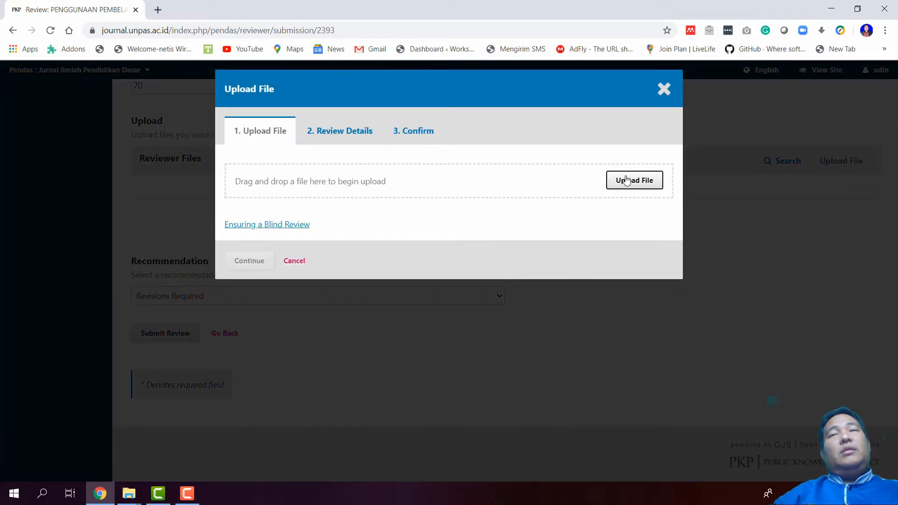
click(626, 180)
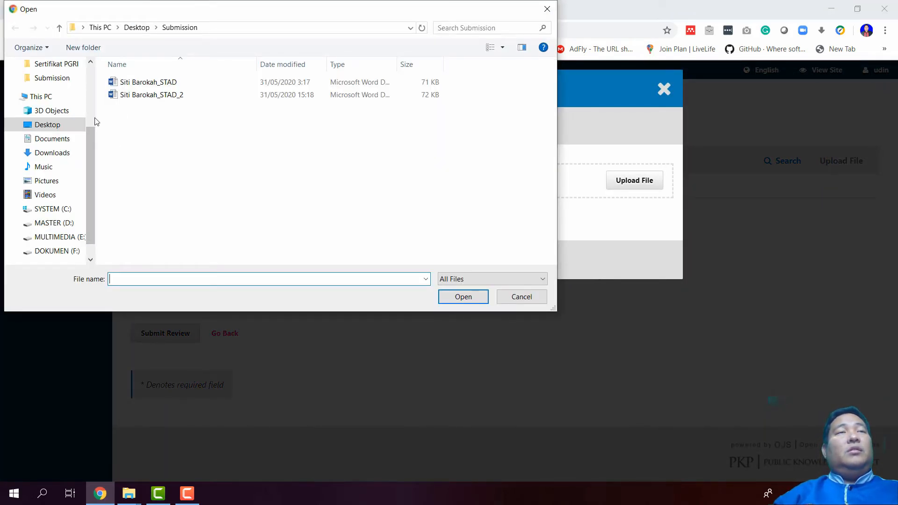
click(137, 28)
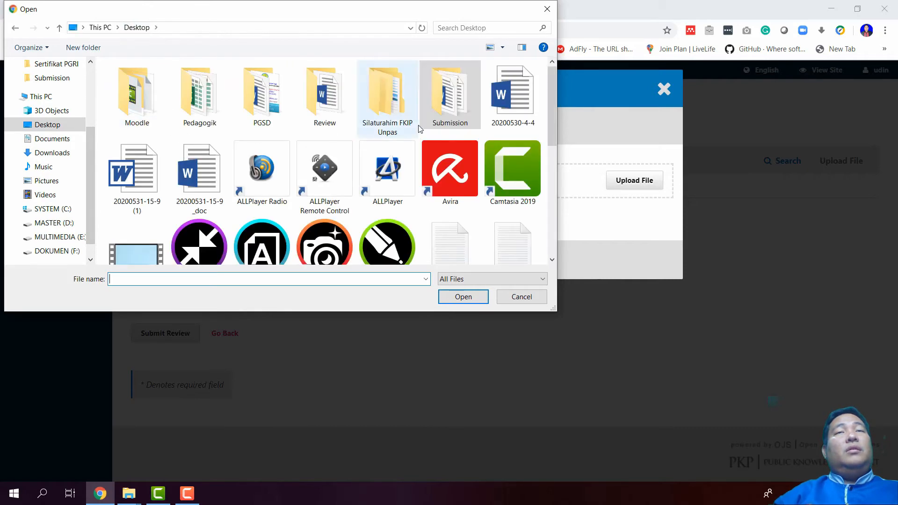
double_click(324, 94)
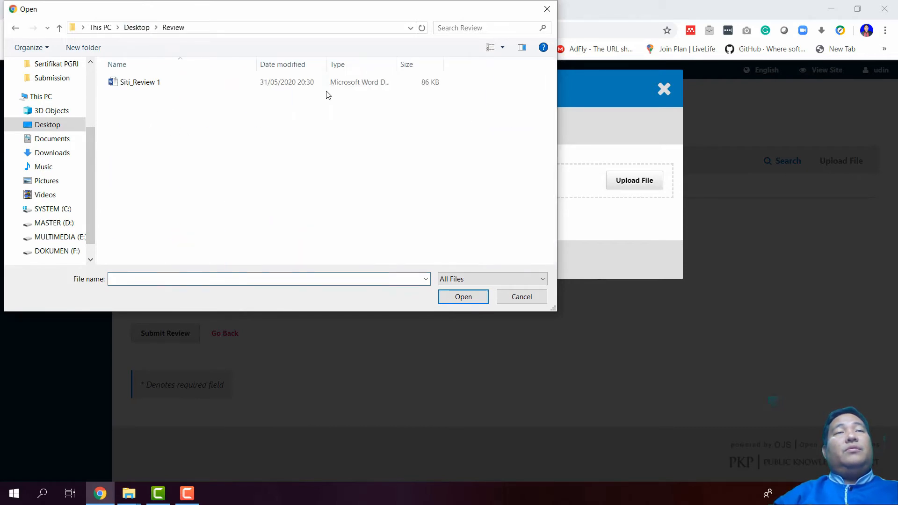
double_click(186, 84)
- Complete the reviewer file upload and submit the review
click(248, 260)
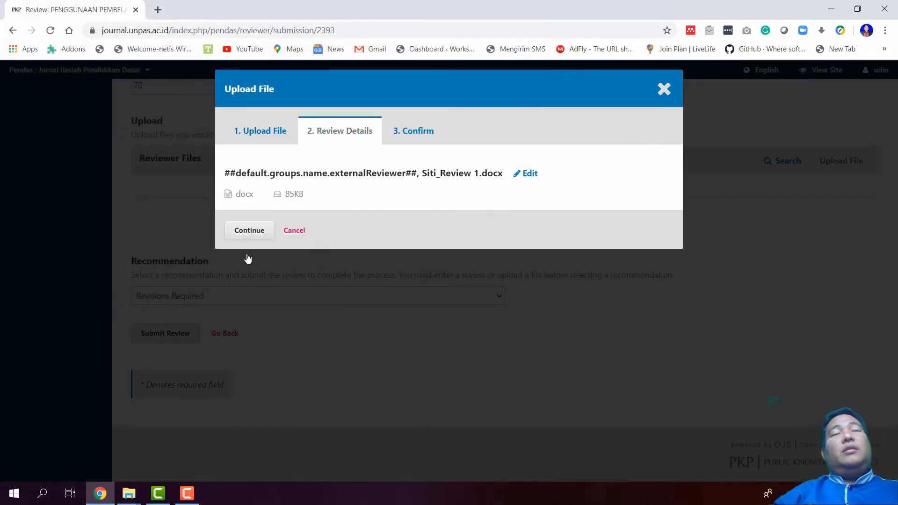
click(249, 236)
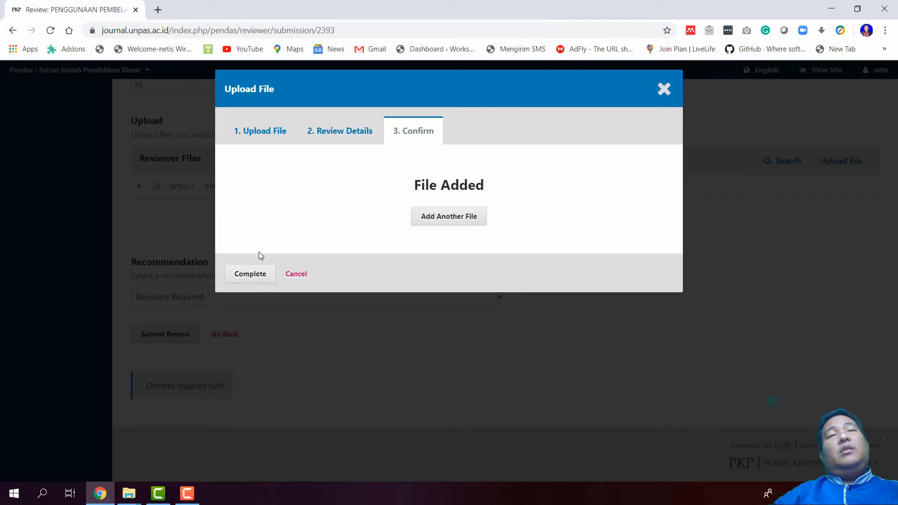
click(245, 272)
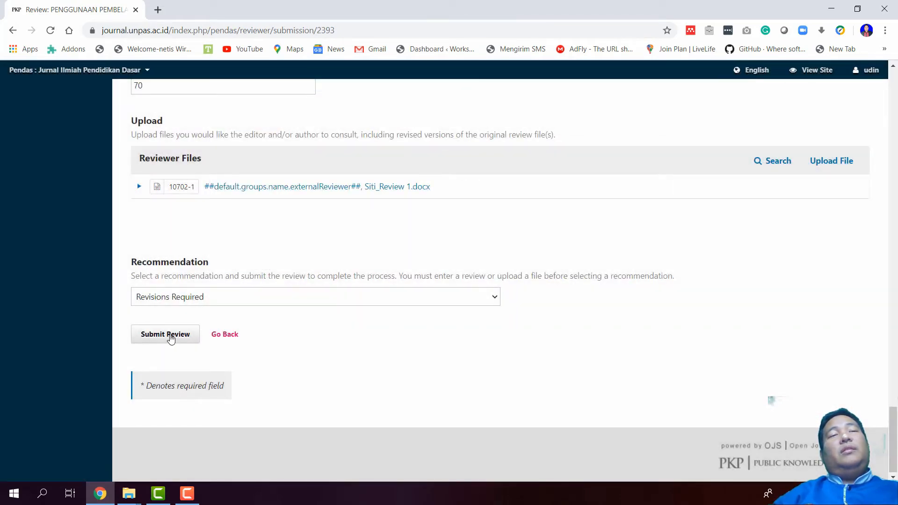
click(170, 335)
- Confirm the review submission and log out of the reviewer account
click(331, 165)
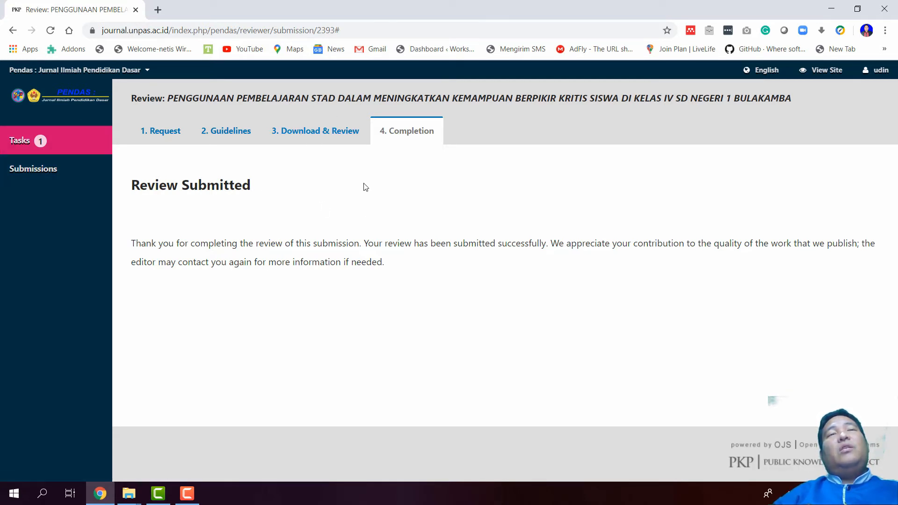
mouse_move(879, 71)
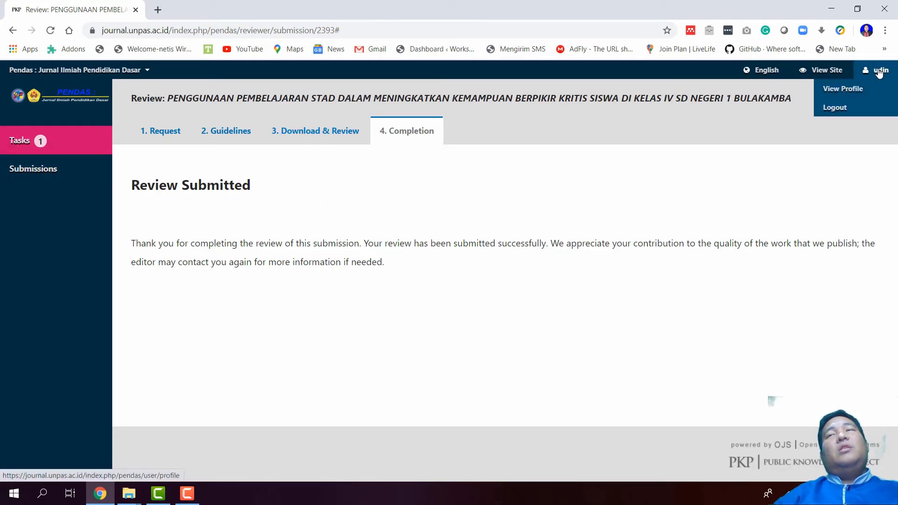
click(846, 107)
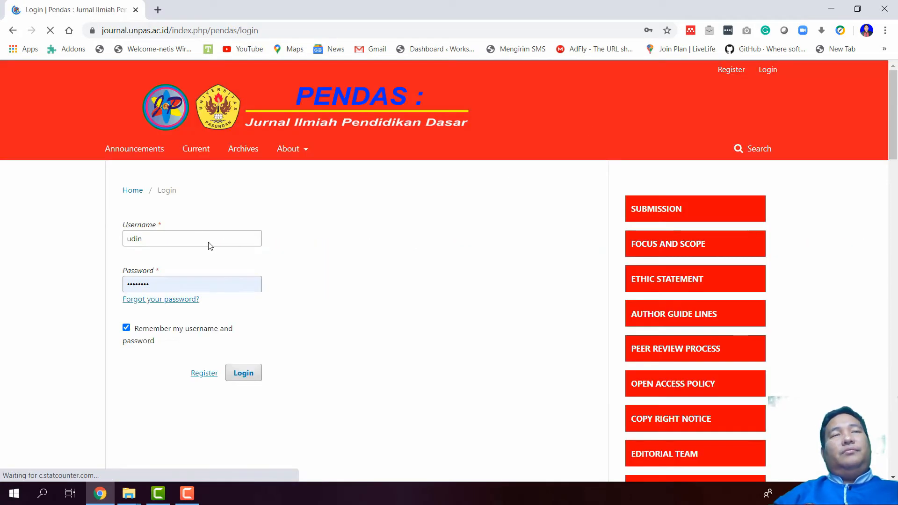
- Sign in to OJS with the second reviewer's saved login
double_click(180, 238)
text(f)
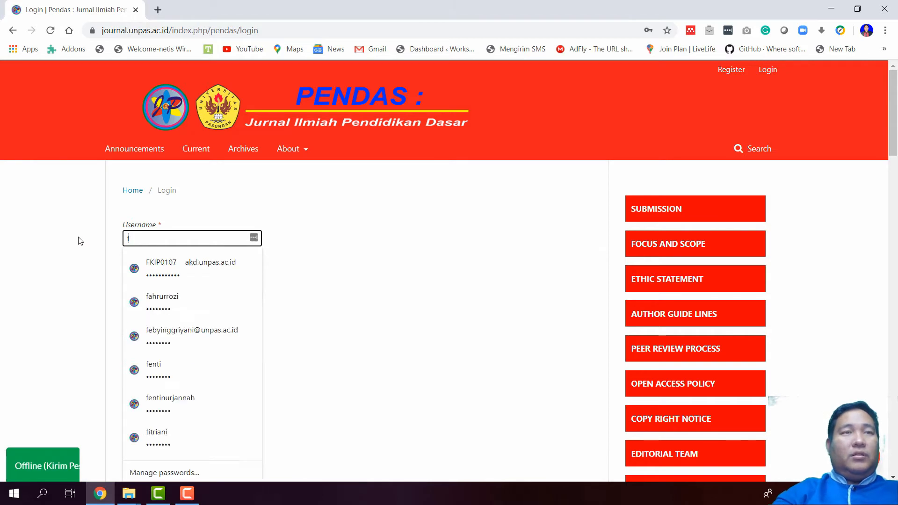
text(ahrurrozi)
click(192, 261)
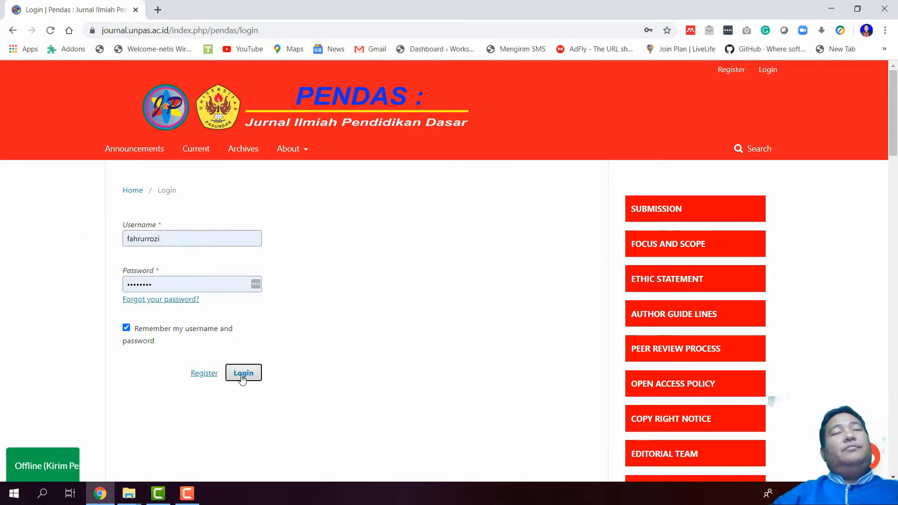
click(242, 377)
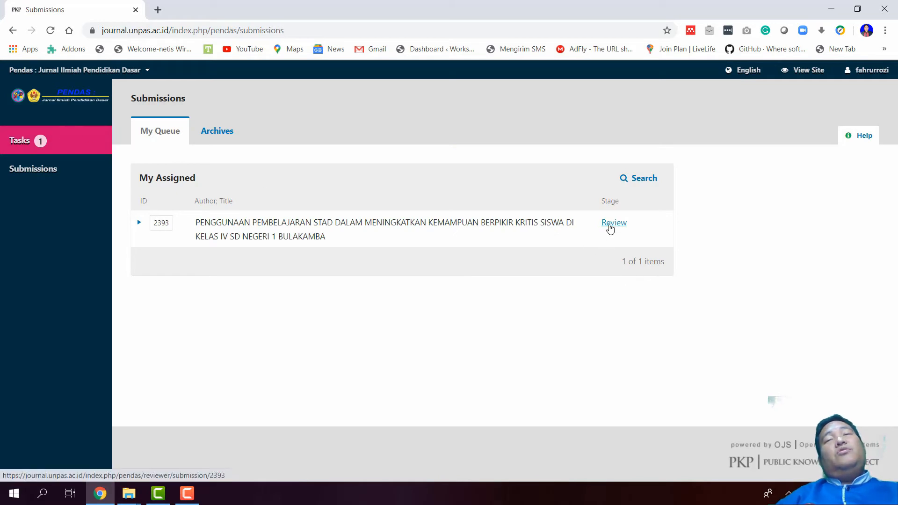
- Accept the STAD submission's review request and proceed past the guidelines to Download & Review
click(609, 224)
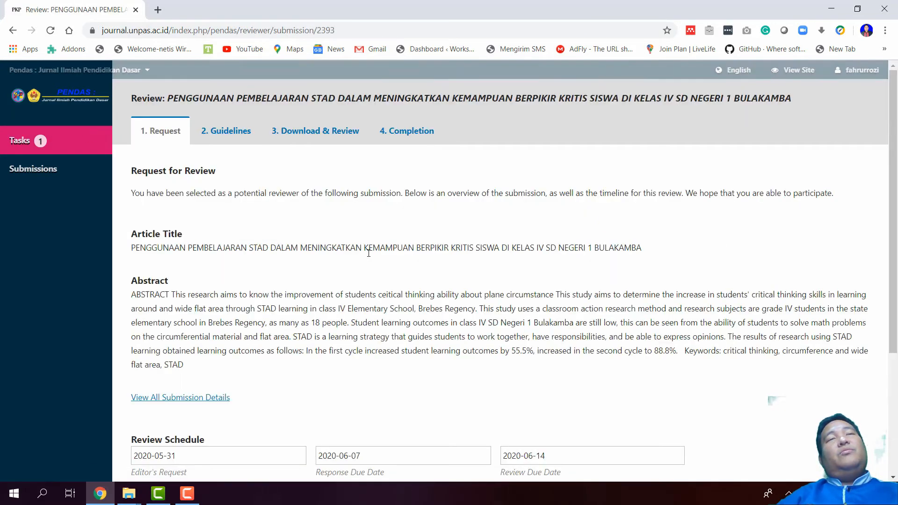
scroll(297, 307, down, 4)
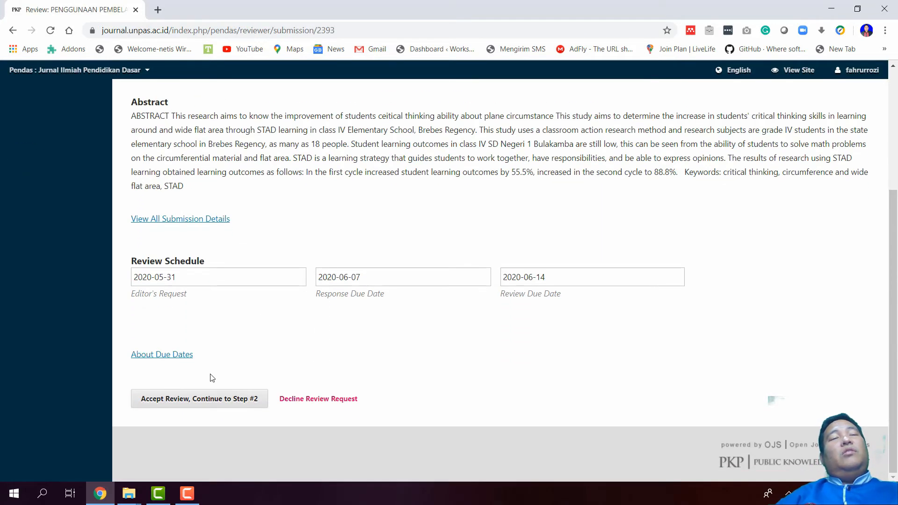
click(210, 399)
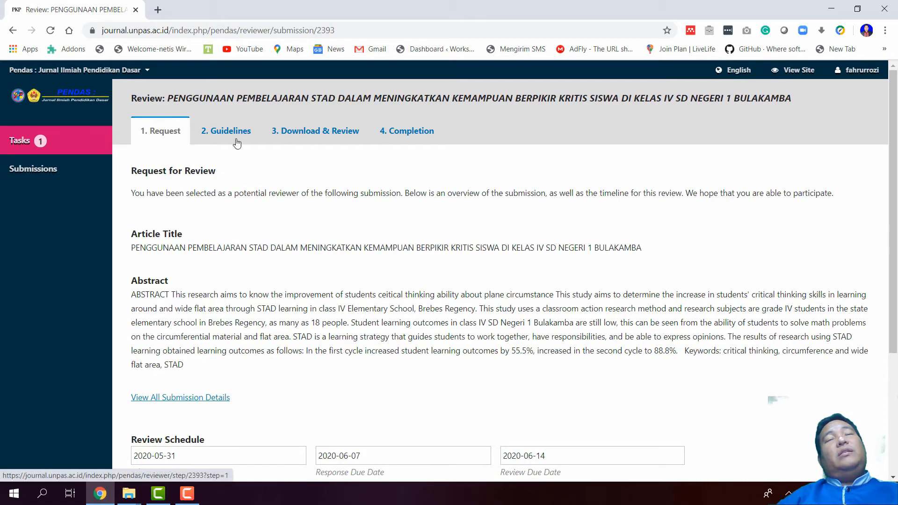
scroll(237, 142, down, 4)
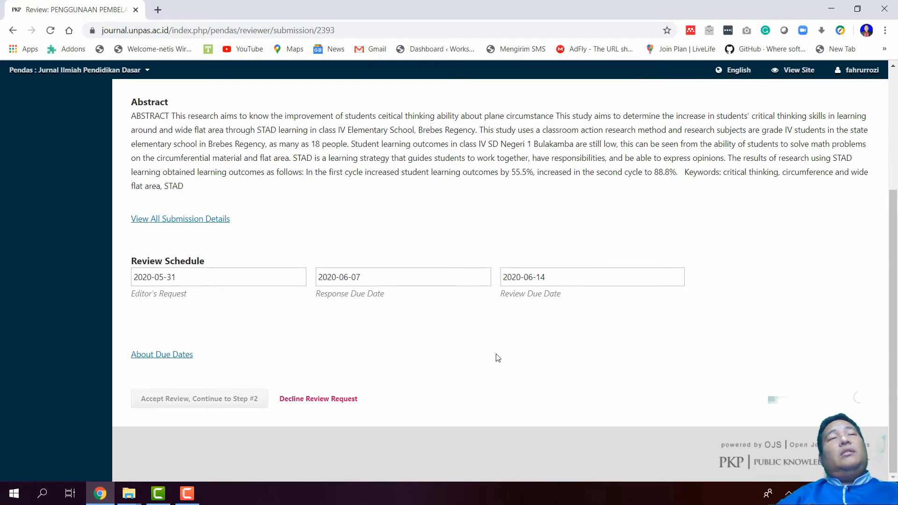
scroll(257, 326, up, 4)
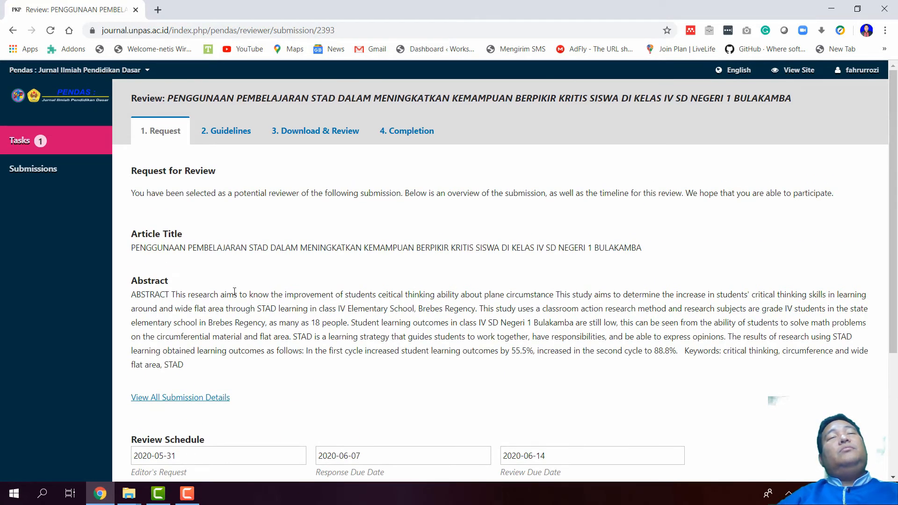
click(243, 141)
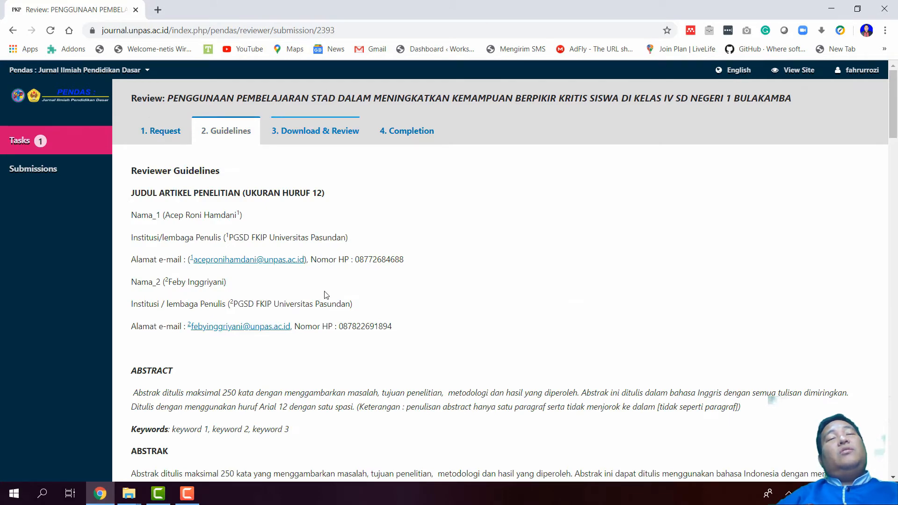
scroll(323, 305, down, 5)
scroll(323, 305, down, 20)
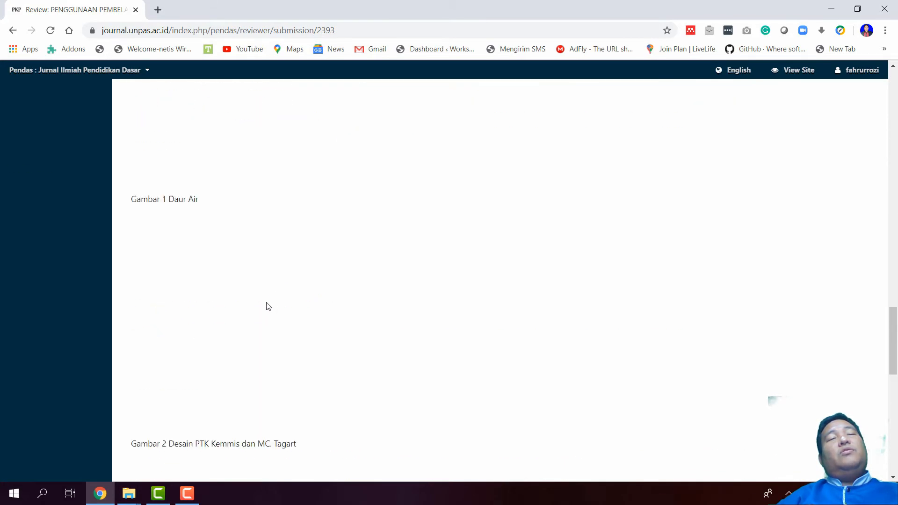
scroll(252, 321, down, 8)
click(157, 400)
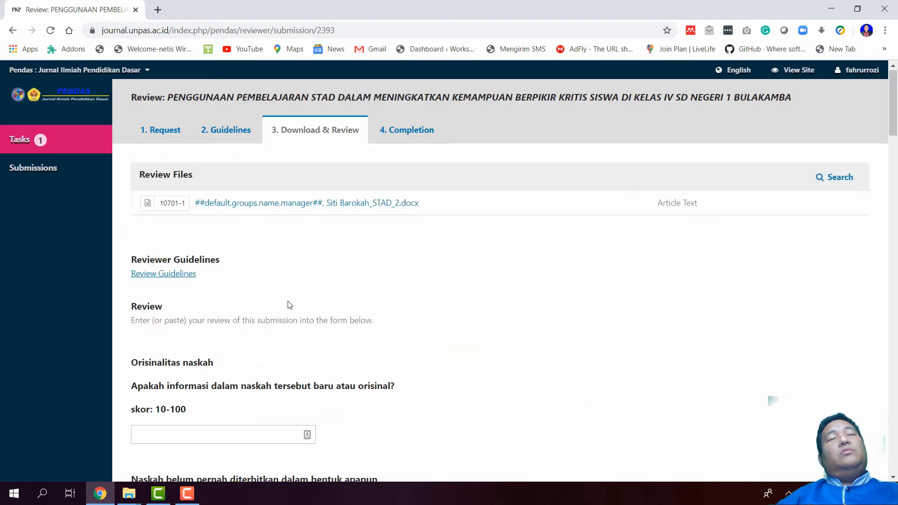
- Enter 70 as the manuscript originality score
scroll(271, 286, down, 4)
click(242, 257)
text(7)
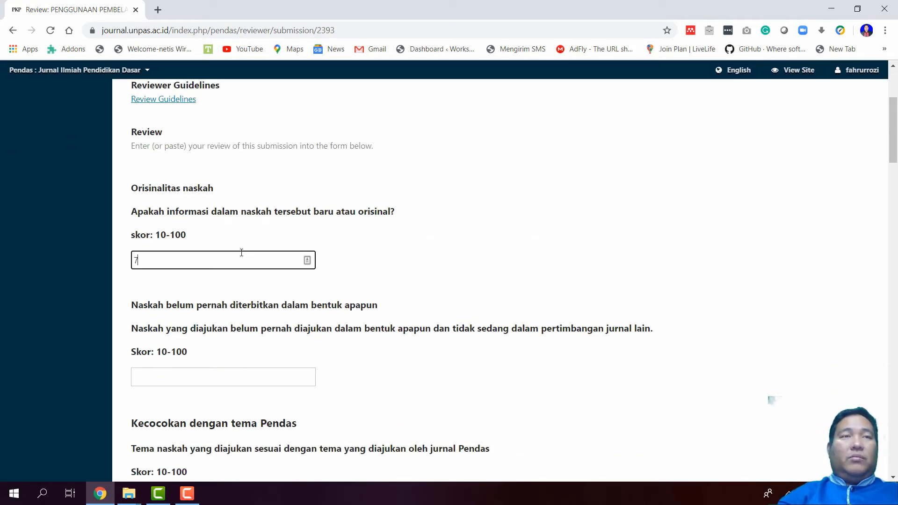
text(0)
key(Tab)
- Download the submitted article and open it in Word with editing enabled
scroll(147, 196, up, 3)
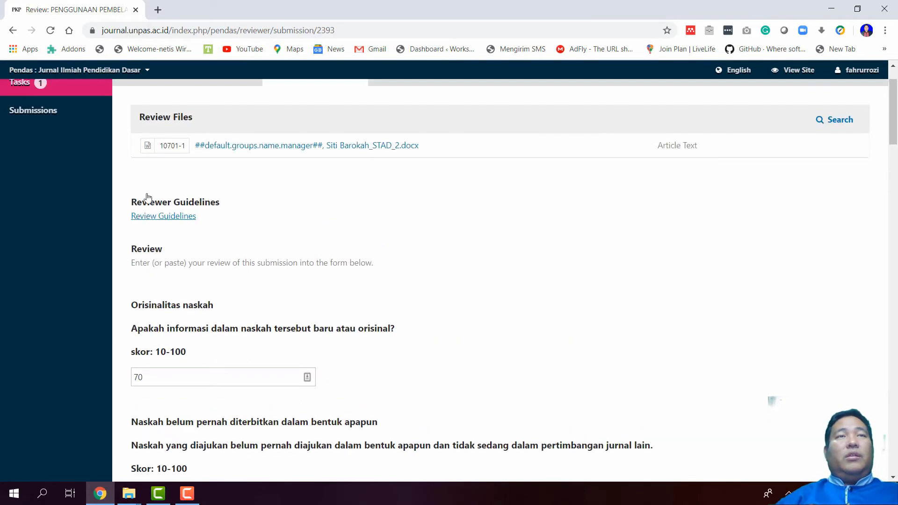
click(239, 147)
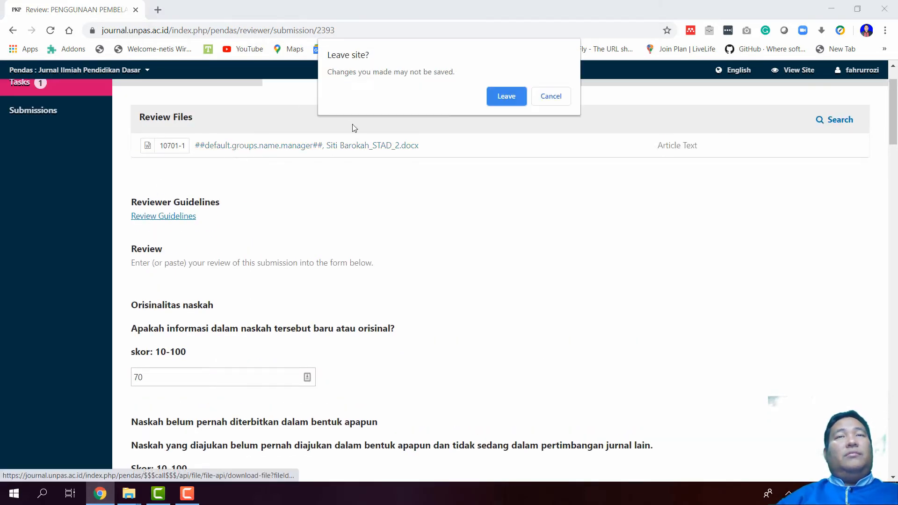
click(507, 96)
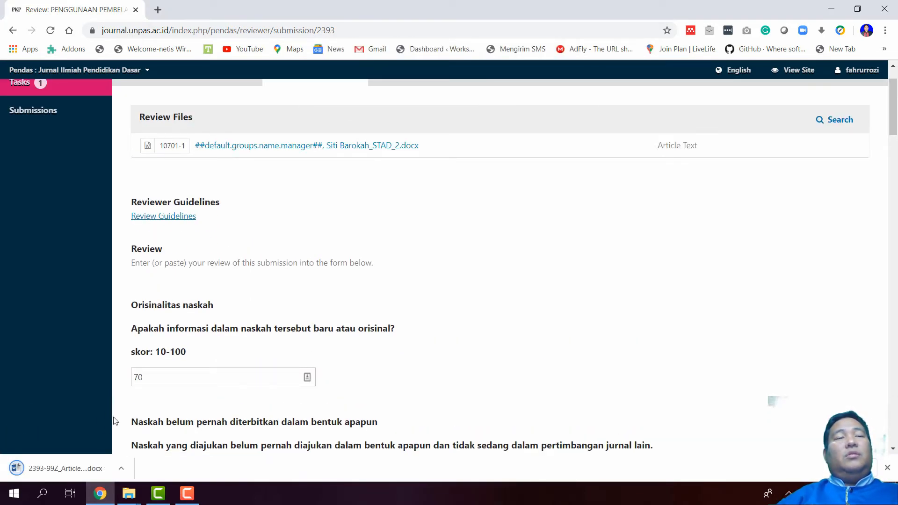
click(67, 468)
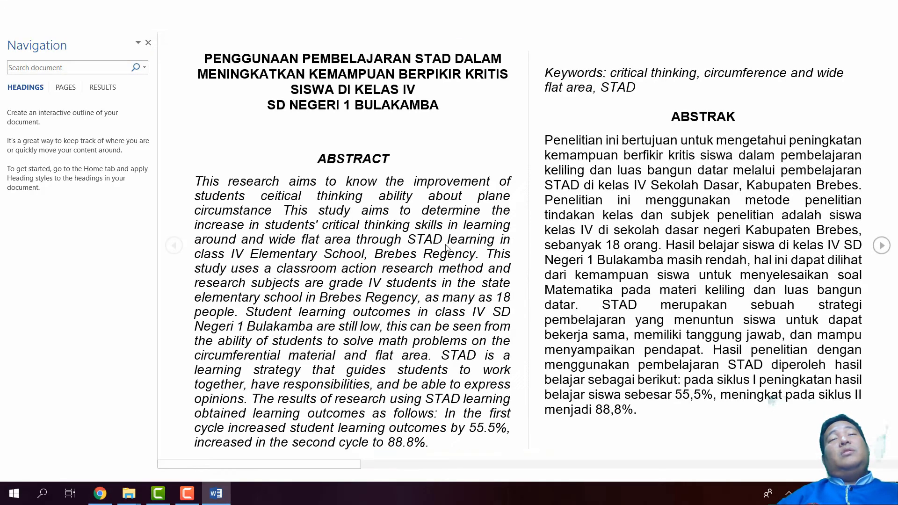
click(471, 23)
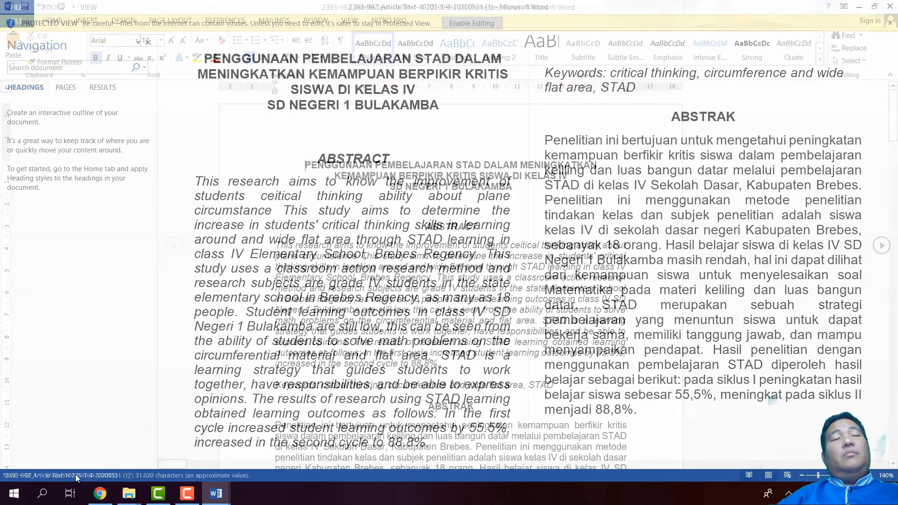
click(100, 493)
scroll(183, 419, down, 5)
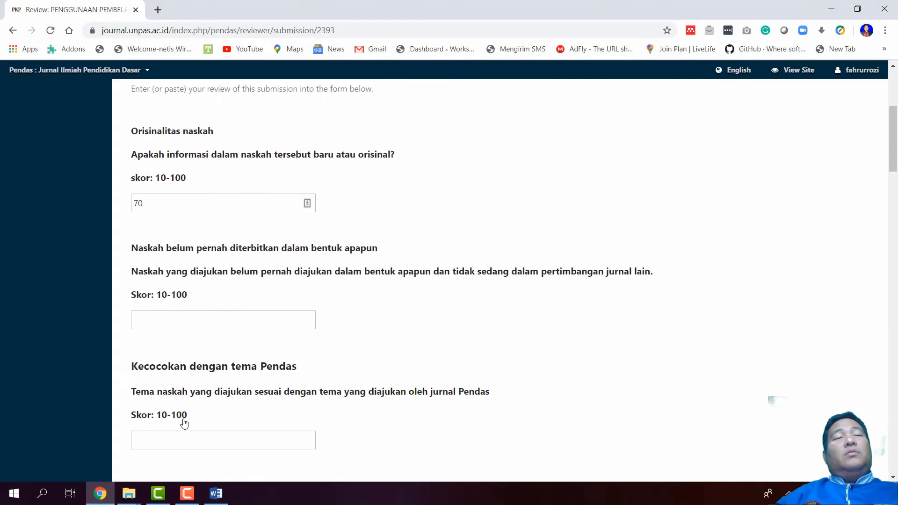
- Fill in the early scores, including Format penulisan 70 and Penulisan pustaka 80
click(172, 264)
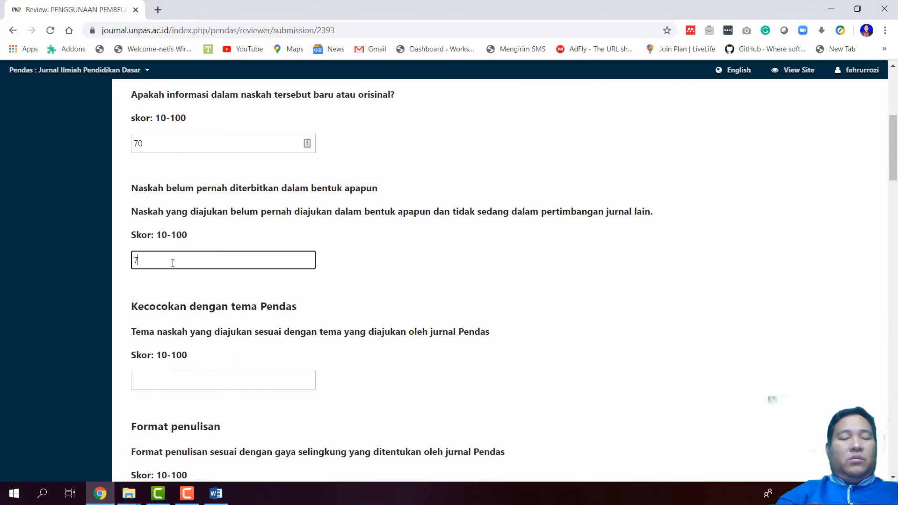
key(Tab)
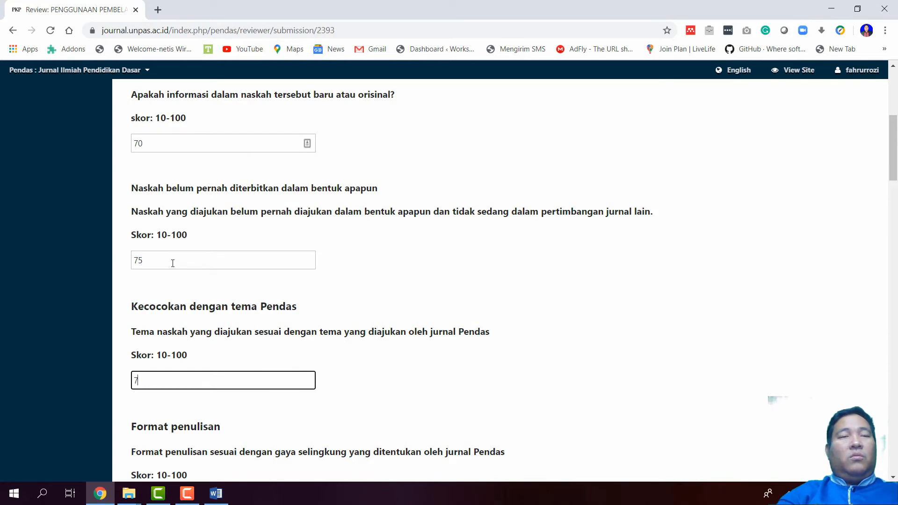
key(Tab)
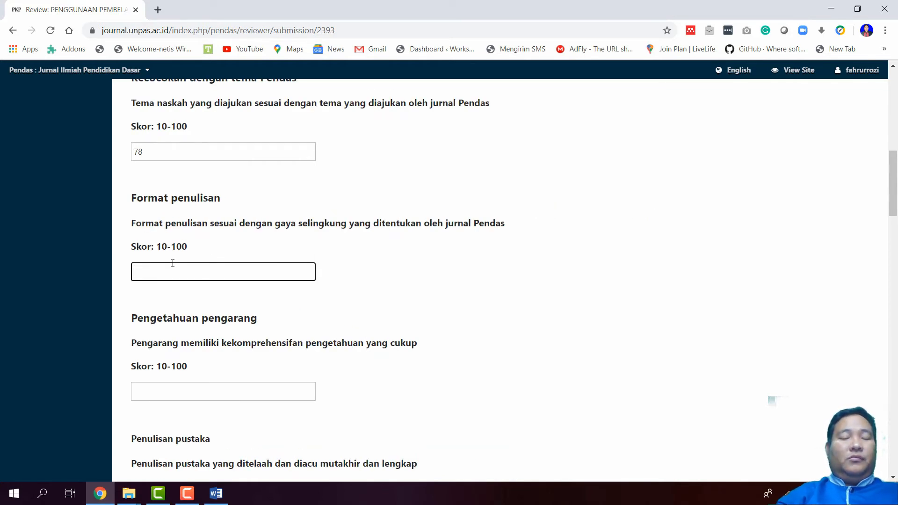
text(70)
scroll(199, 288, down, 3)
click(194, 276)
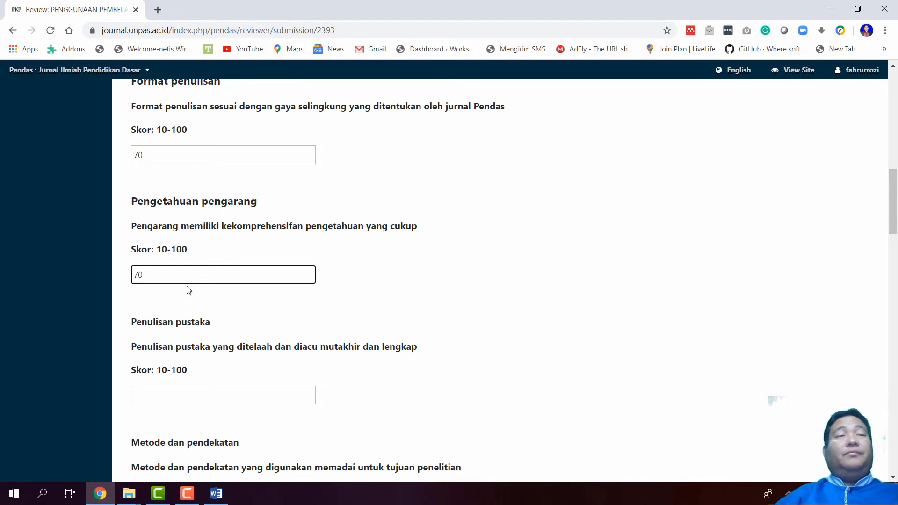
scroll(189, 290, down, 3)
click(176, 271)
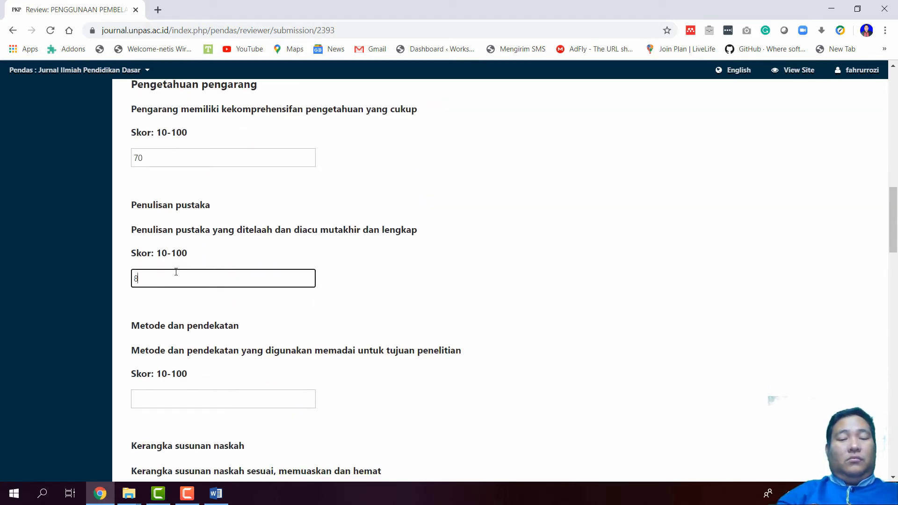
text(80)
- Score Metode dan pendekatan 73, Kejelasan penyajian 76 and Kesalahan penulis 78
scroll(193, 287, down, 3)
click(216, 230)
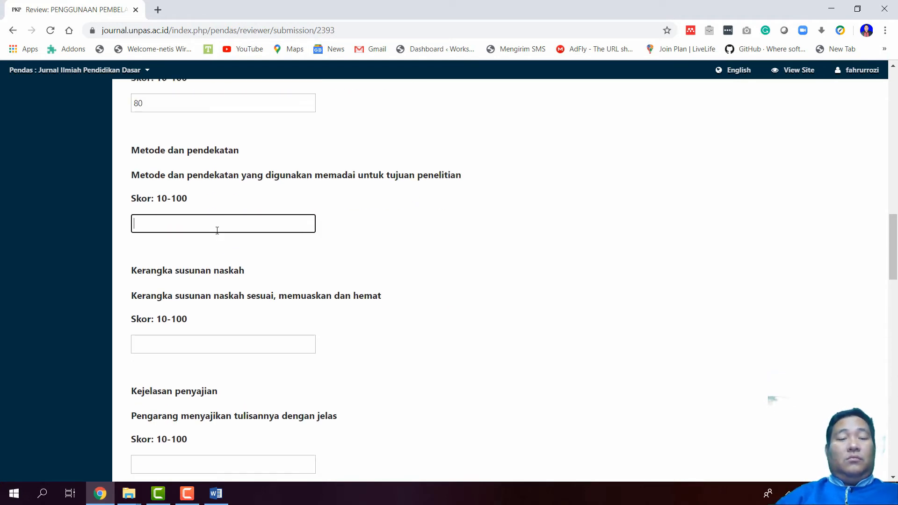
text(73)
click(209, 345)
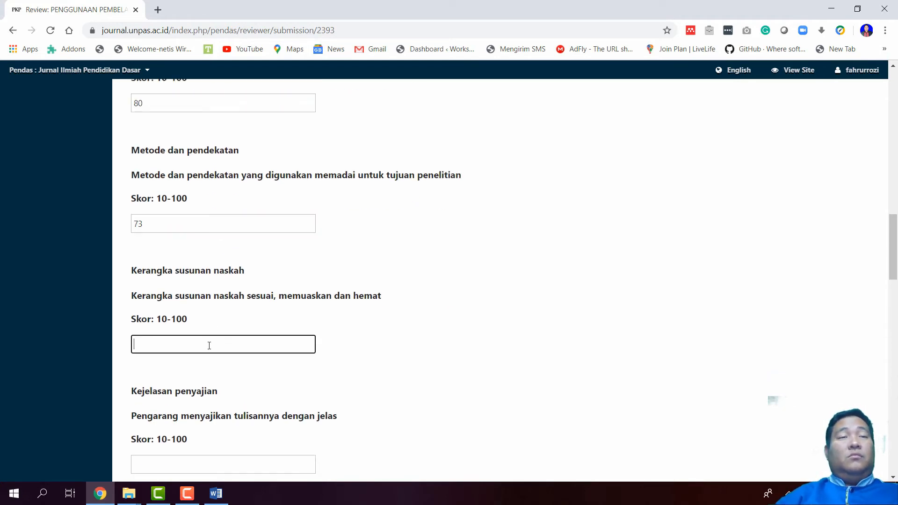
scroll(188, 338, down, 5)
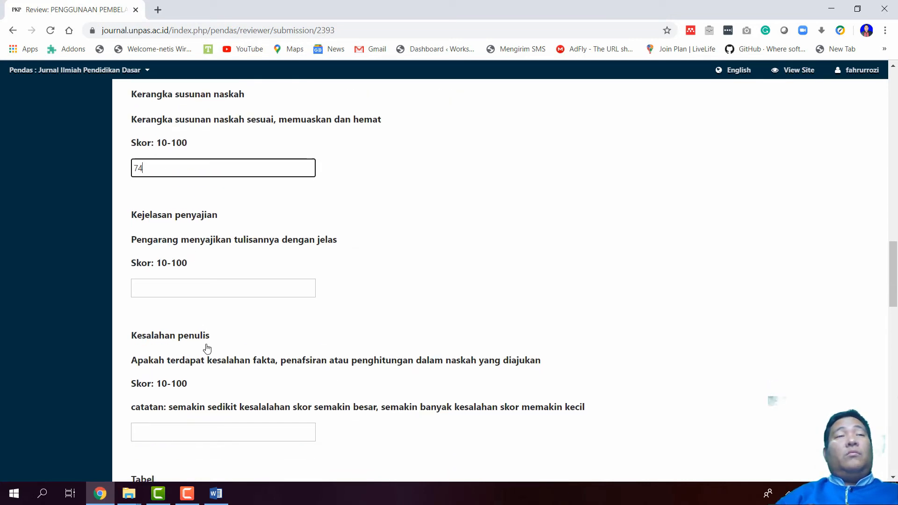
click(156, 176)
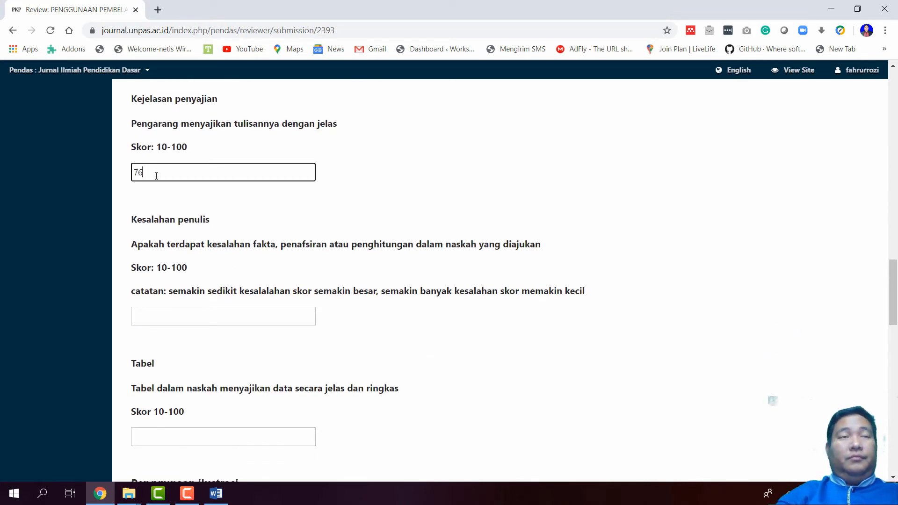
text(76)
click(172, 323)
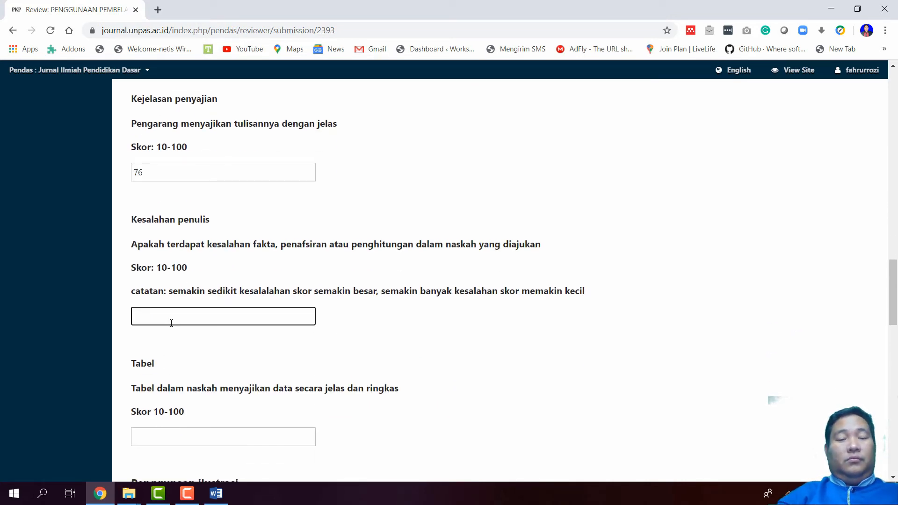
text(78)
- Score Tabel 79, Penggunaan ilustrasi 75 and Keterangan gambar 80
scroll(171, 323, down, 2)
click(165, 314)
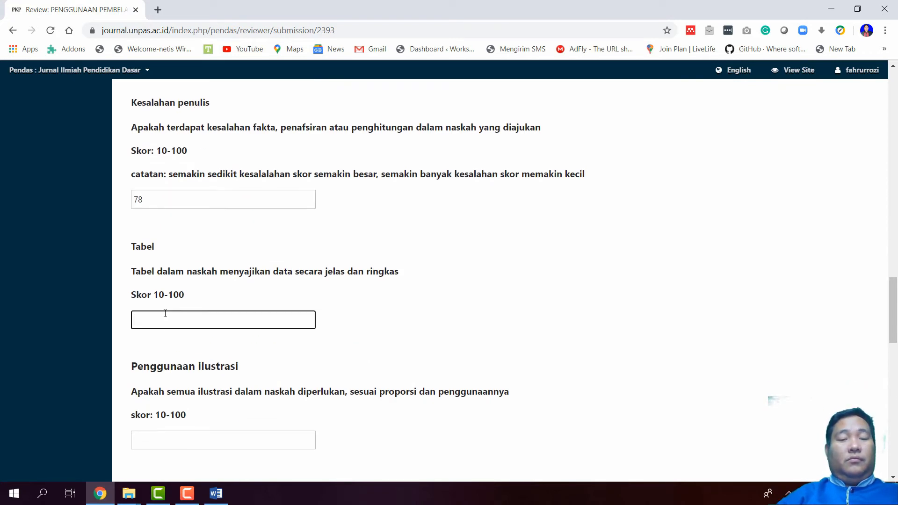
text(79)
scroll(155, 347, down, 2)
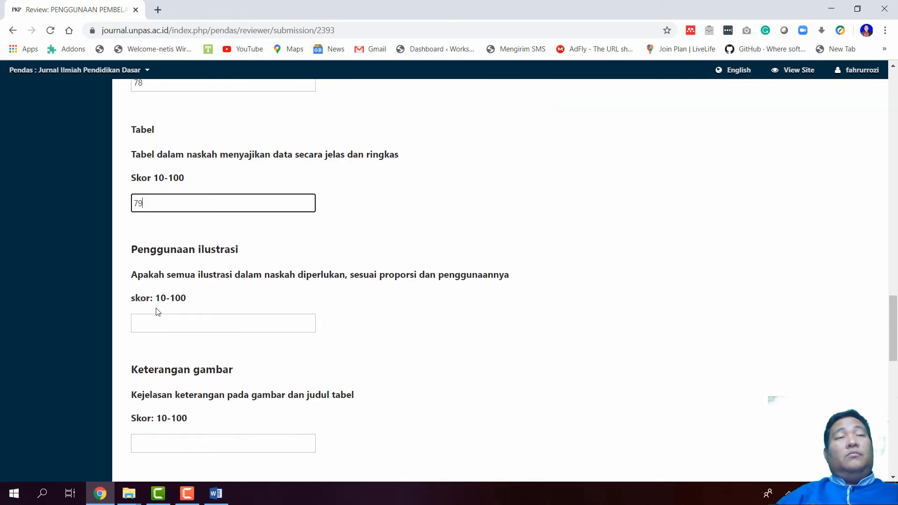
click(159, 319)
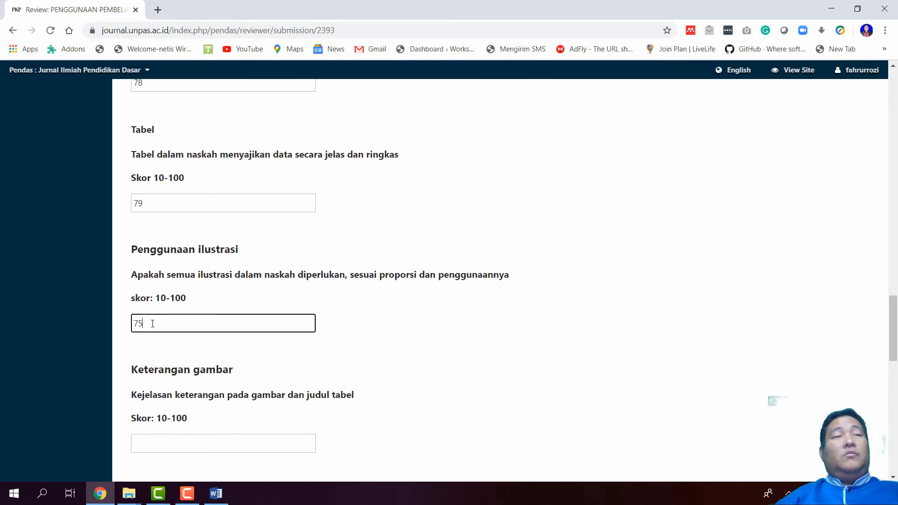
text(75)
scroll(152, 324, down, 3)
click(180, 262)
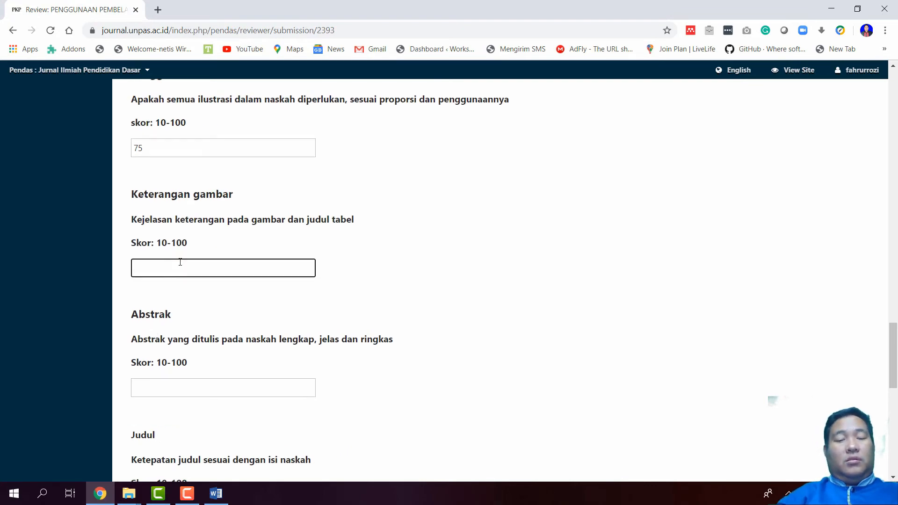
text(80)
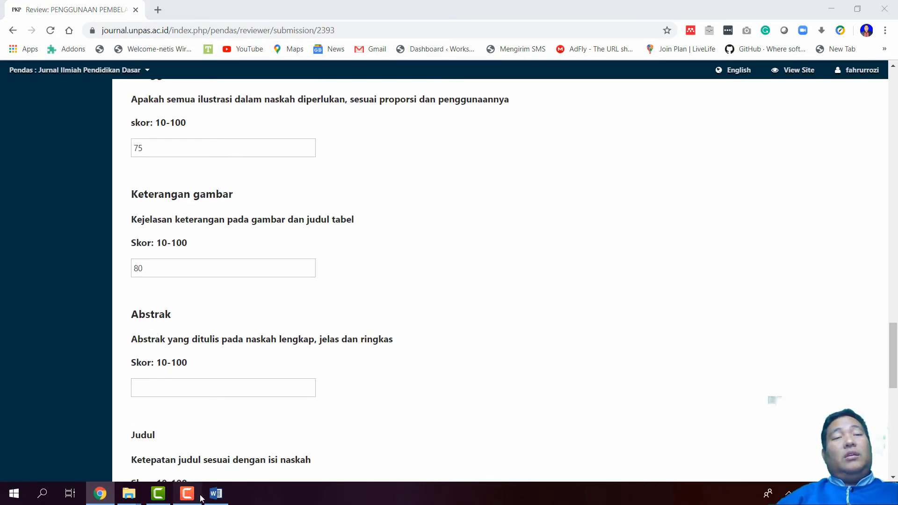
- Check the manuscript in Word, then score Abstrak 70, Judul 75 and Penerbitan naskah 75
click(218, 491)
click(229, 491)
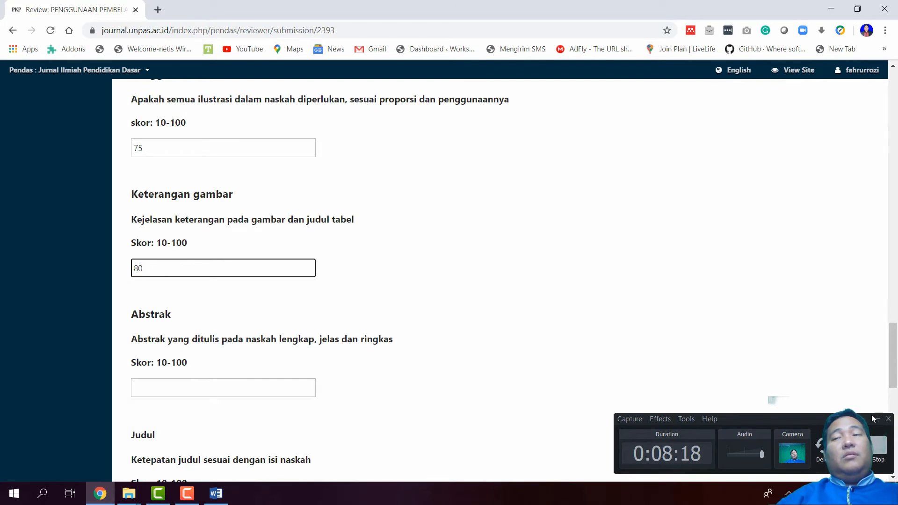
click(877, 422)
click(216, 493)
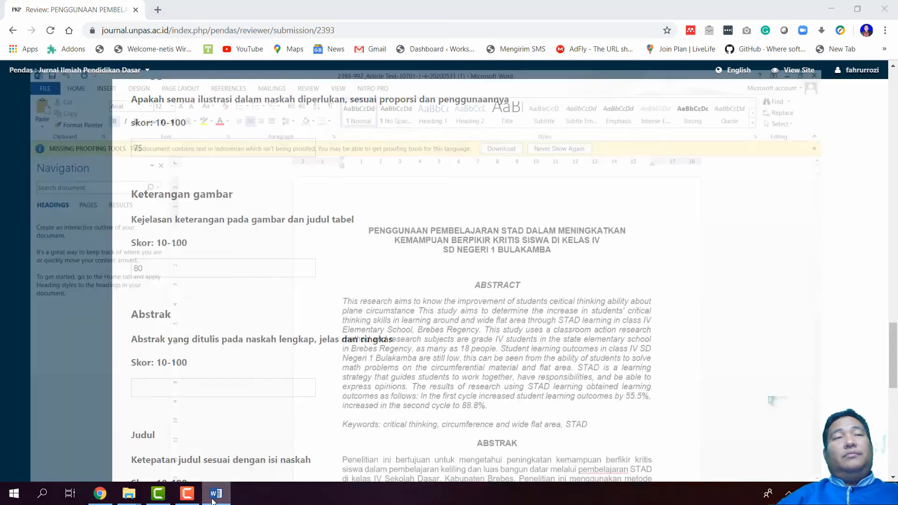
click(100, 494)
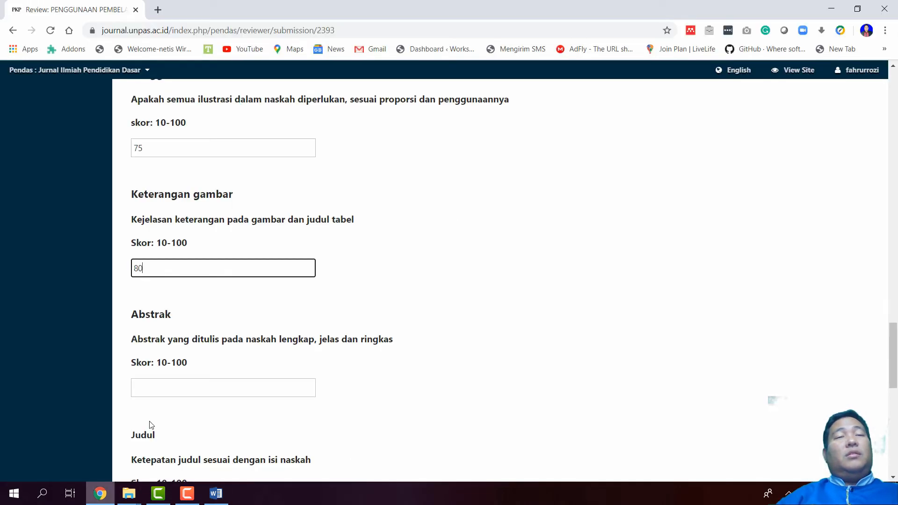
scroll(195, 373, down, 2)
scroll(195, 373, down, 1)
click(193, 273)
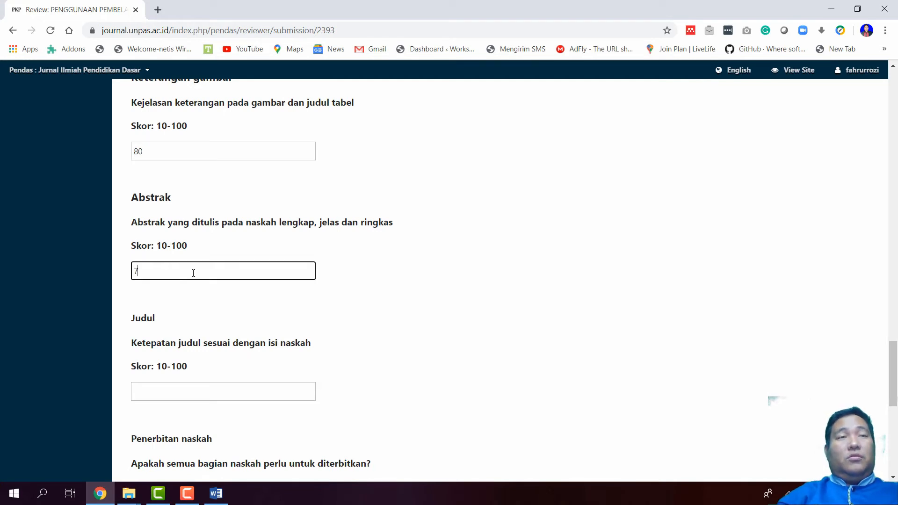
click(196, 391)
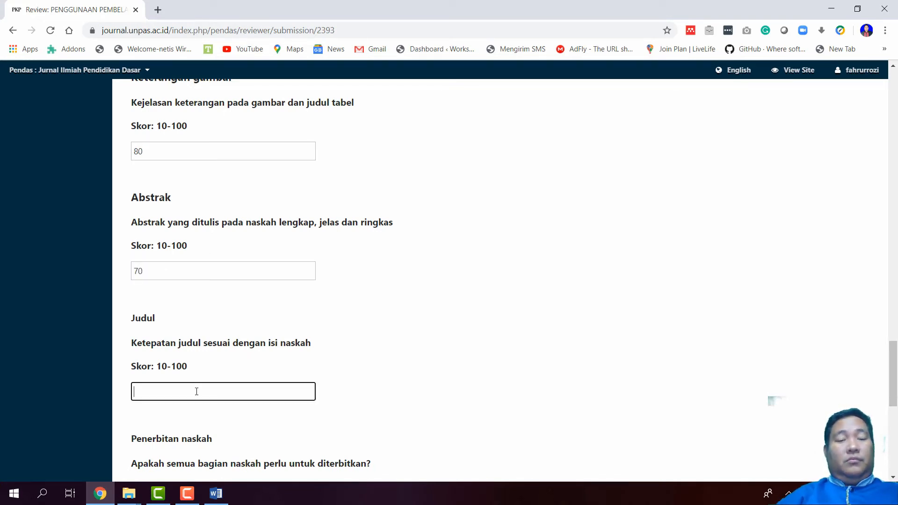
scroll(196, 391, down, 3)
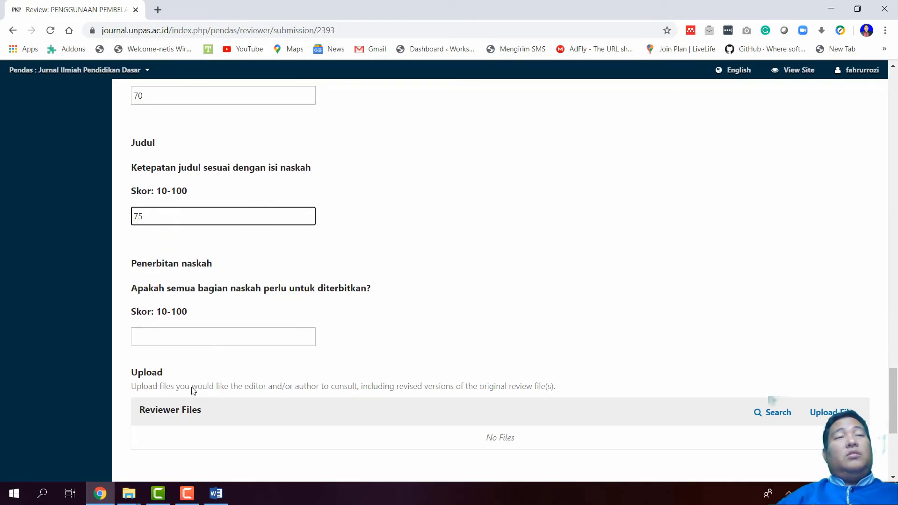
click(196, 340)
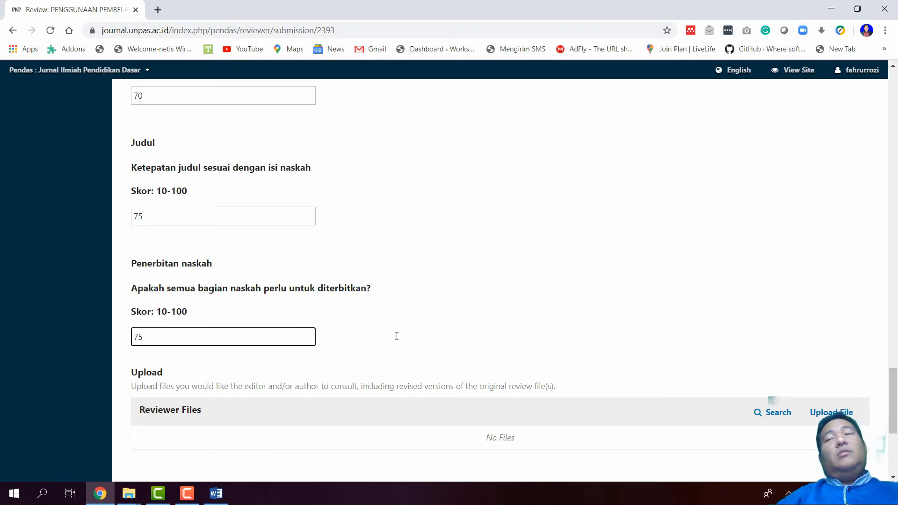
- Select the paragraph beginning 'Guru menjelaskan materi pecahan' in the Word manuscript
click(216, 495)
scroll(411, 347, down, 10)
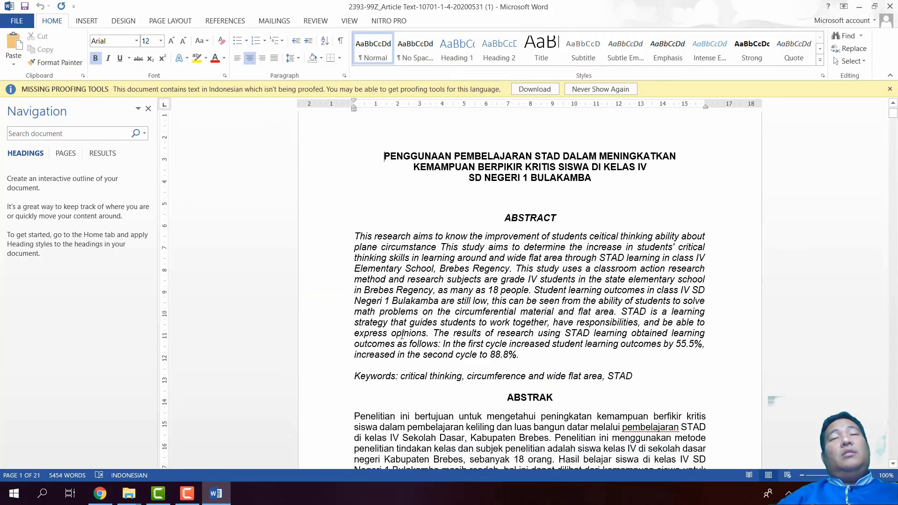
scroll(411, 346, down, 15)
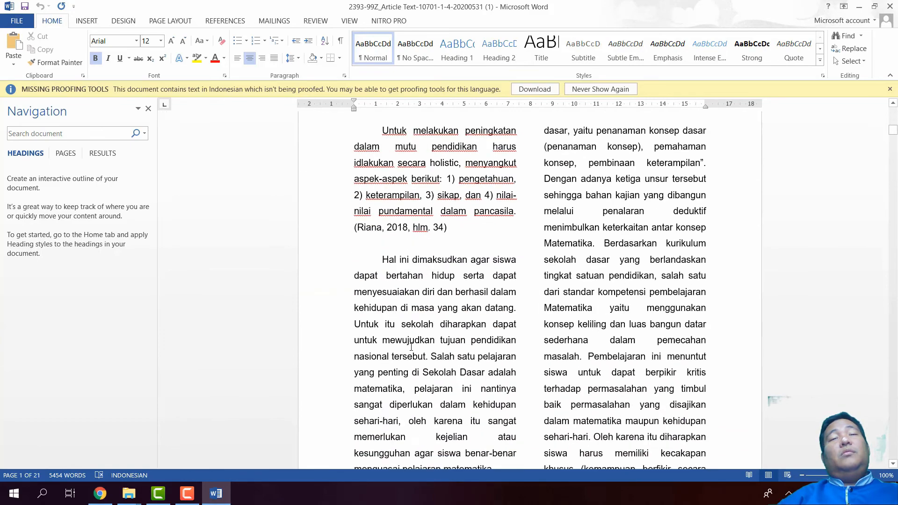
scroll(411, 347, down, 15)
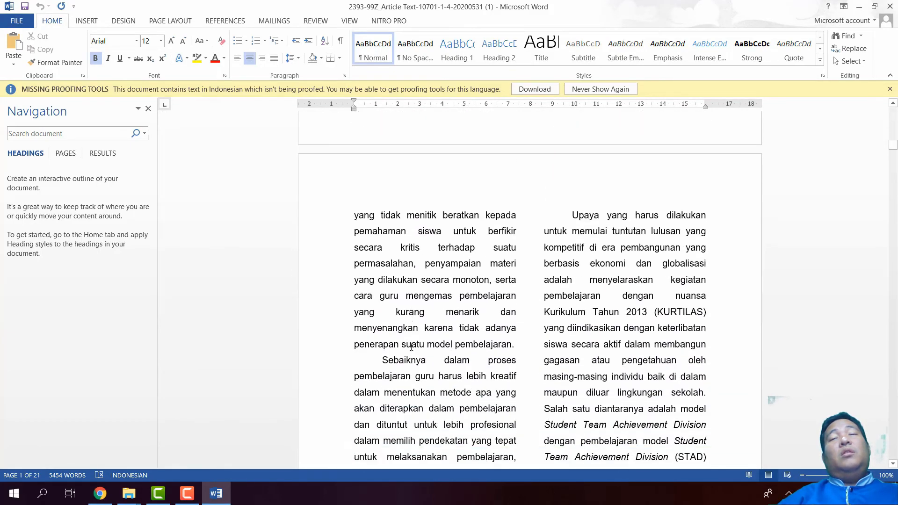
scroll(412, 346, down, 6)
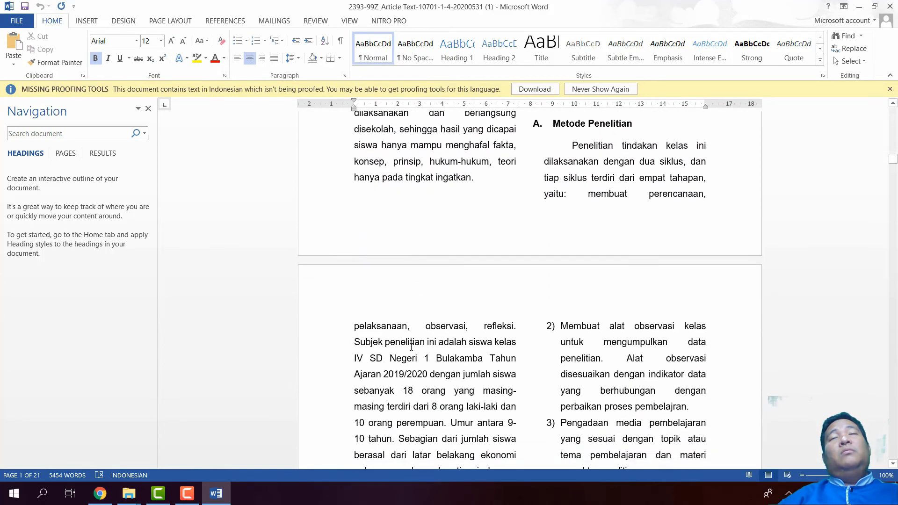
scroll(472, 320, up, 2)
drag(559, 218, 541, 425)
scroll(542, 425, down, 2)
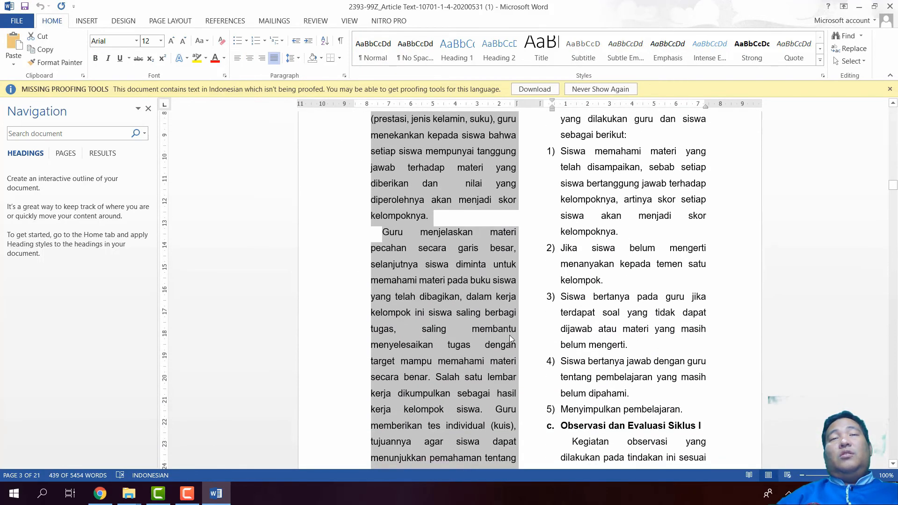
drag(382, 232, 495, 407)
- Comment on it: 'Harus di kuatkan kembali tentang alas an penggunaan materi pecahan'
right_click(453, 388)
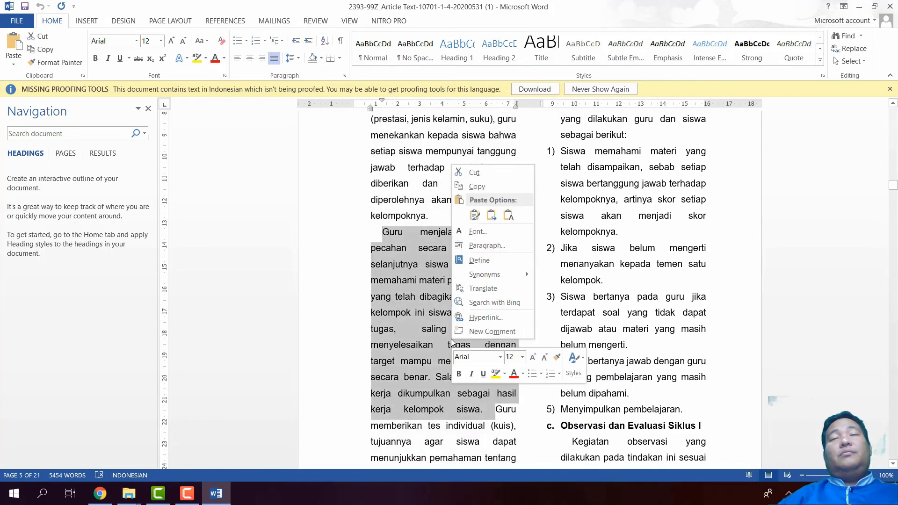
click(477, 330)
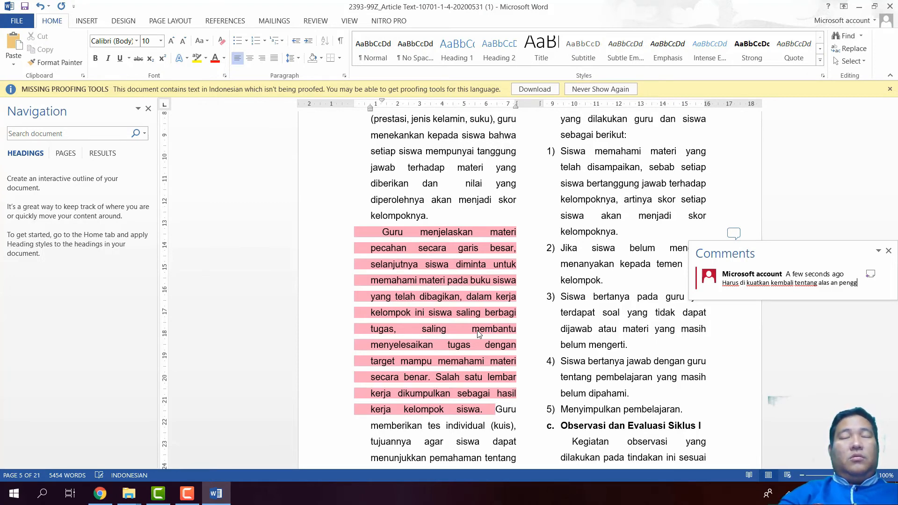
text(materi pecahan.)
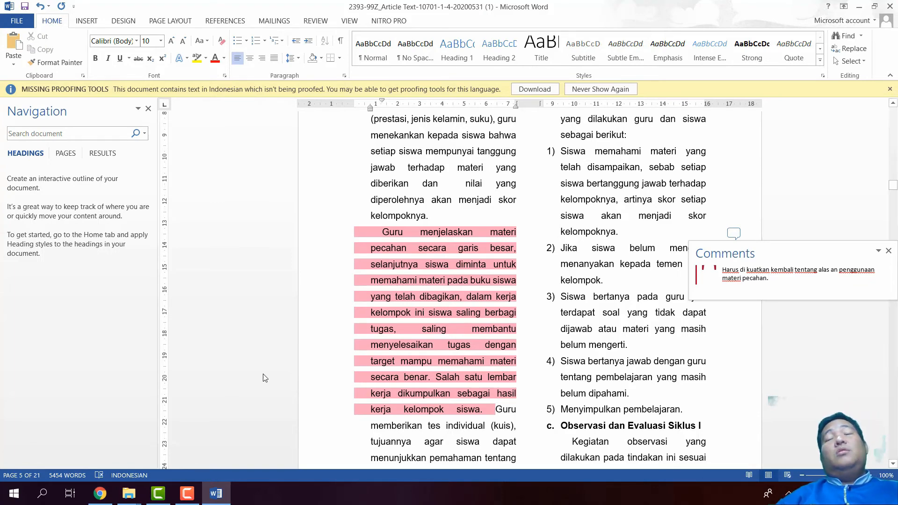
click(369, 314)
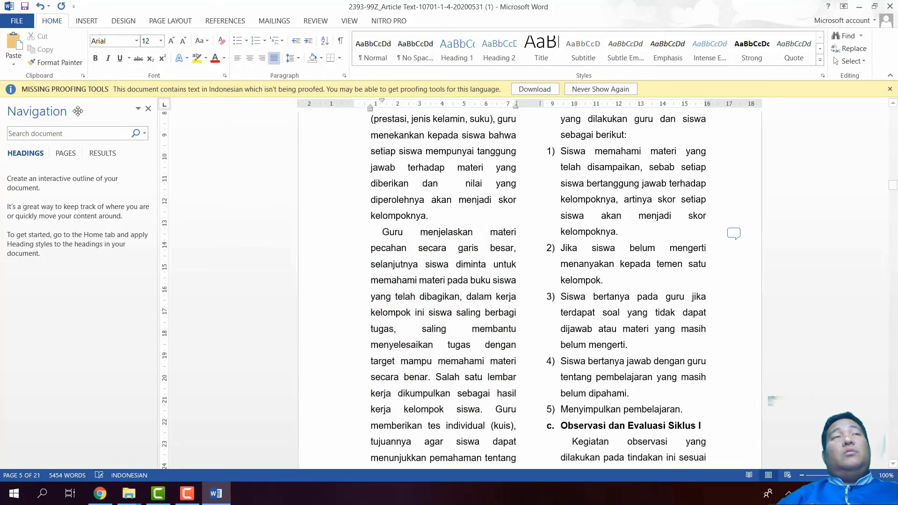
click(19, 21)
- Start a Save As and go into the Desktop's Review folder
click(44, 123)
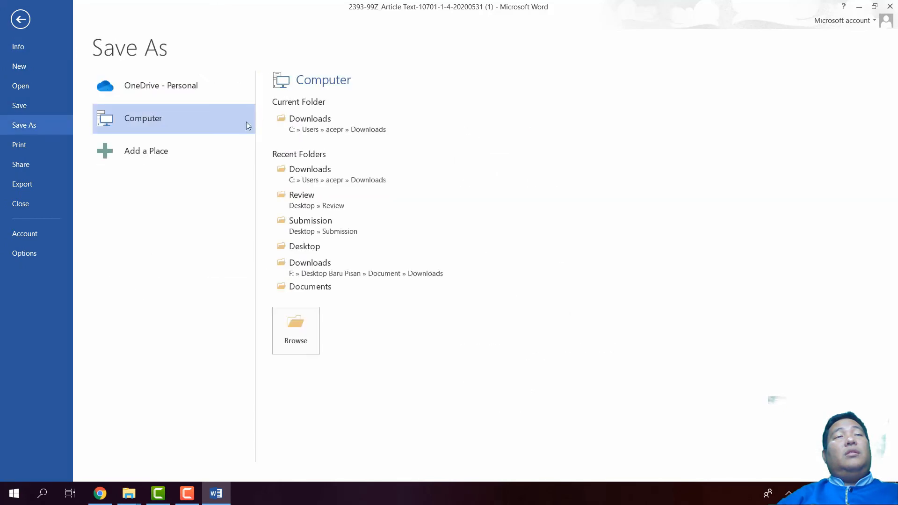
click(330, 122)
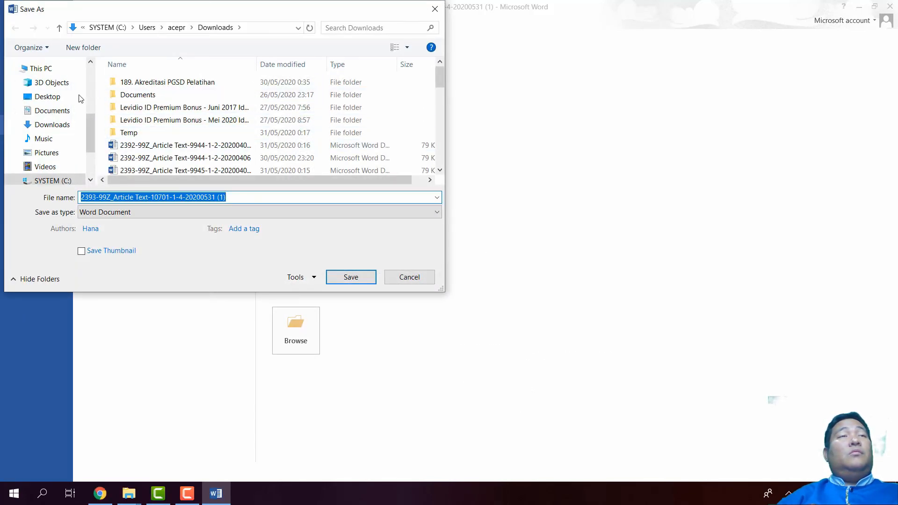
click(47, 96)
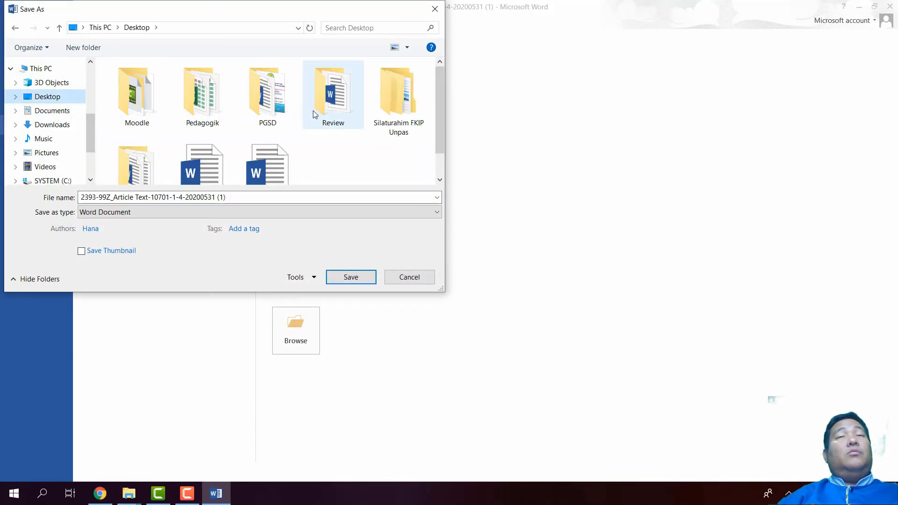
scroll(315, 115, down, 1)
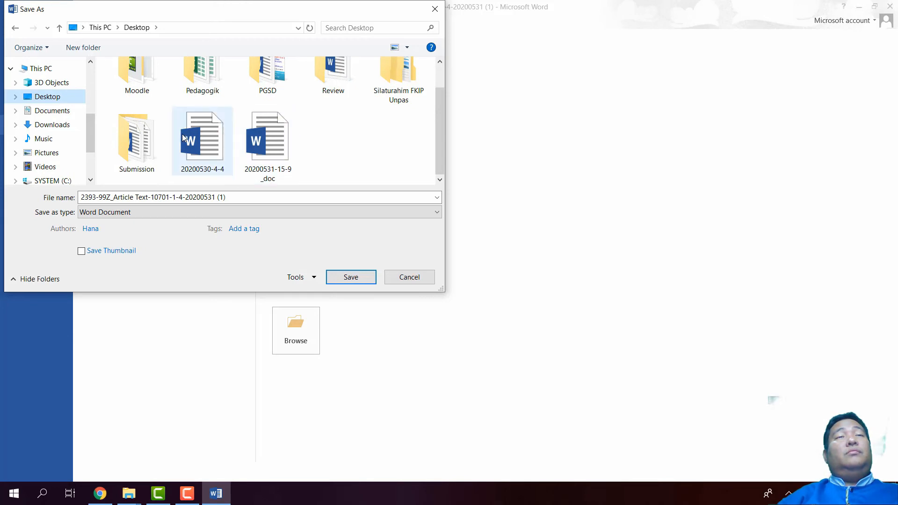
double_click(330, 79)
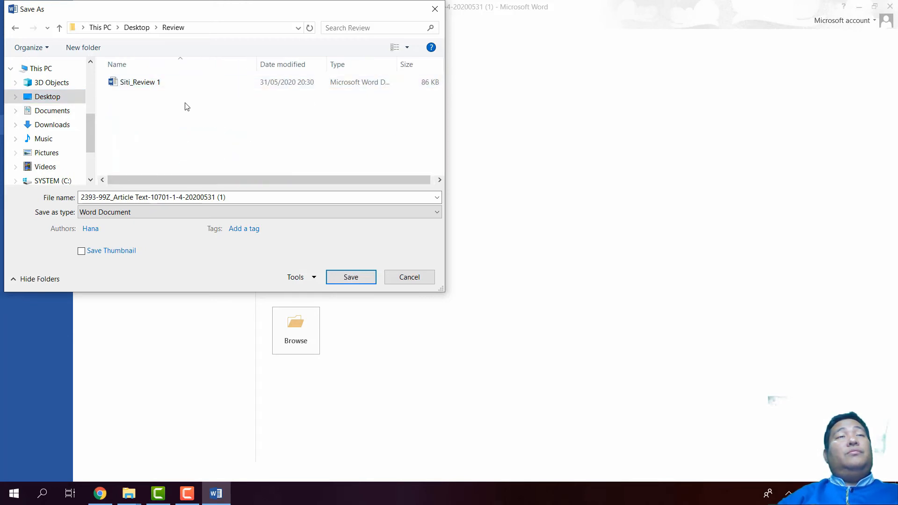
- Save the article as 'Siti_Review 2', then save again and close Word
click(168, 85)
click(178, 196)
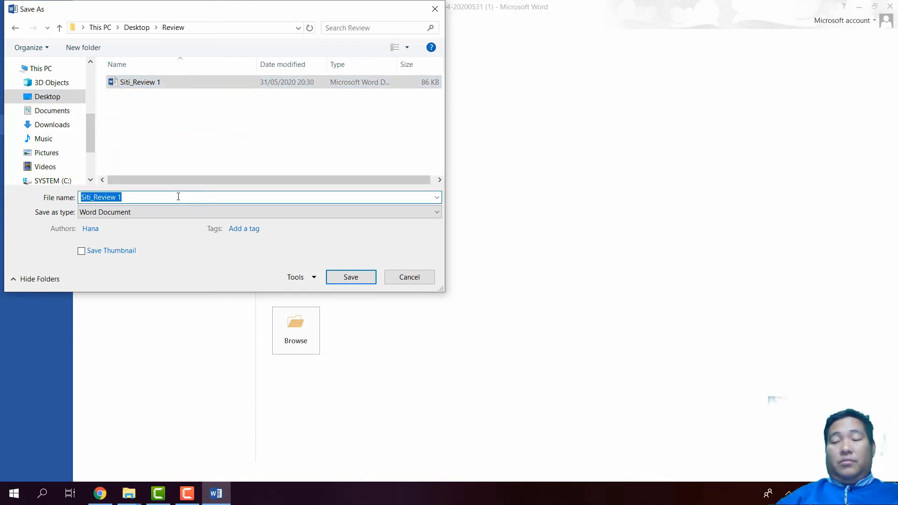
click(178, 196)
key(BackSpace)
text(2)
key(Return)
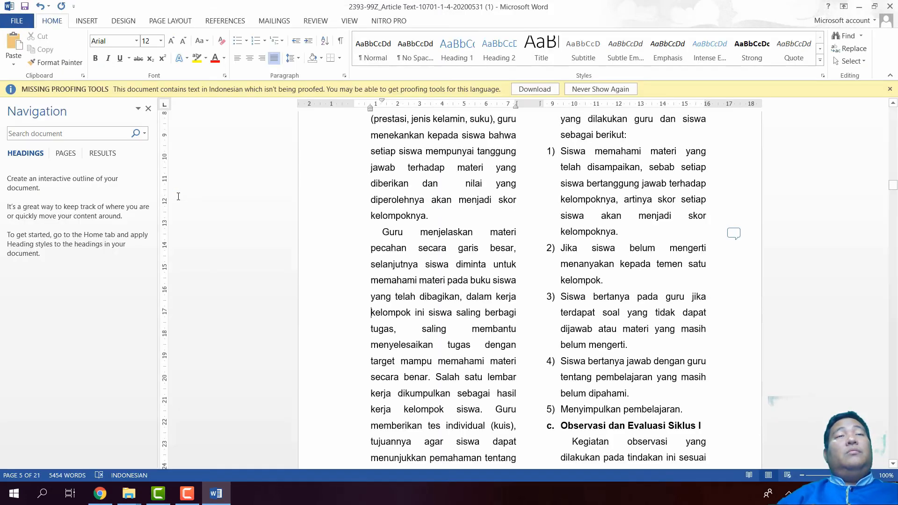
click(25, 7)
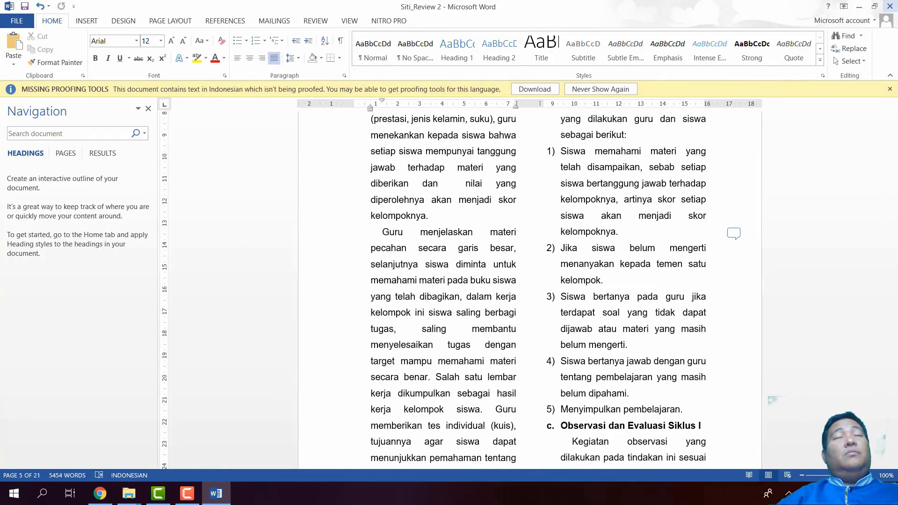
click(890, 6)
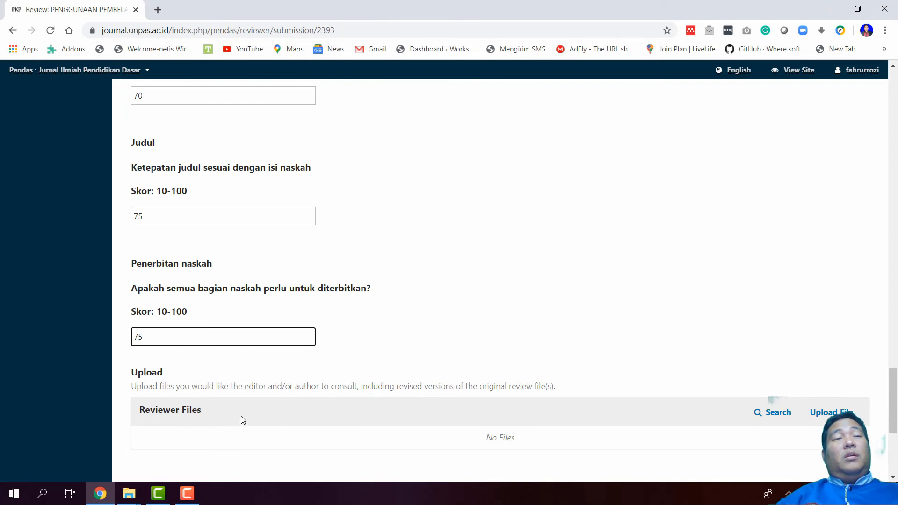
- Attach Siti_Review 2.docx as a reviewer file under Reviewer Files
scroll(241, 420, down, 3)
click(832, 239)
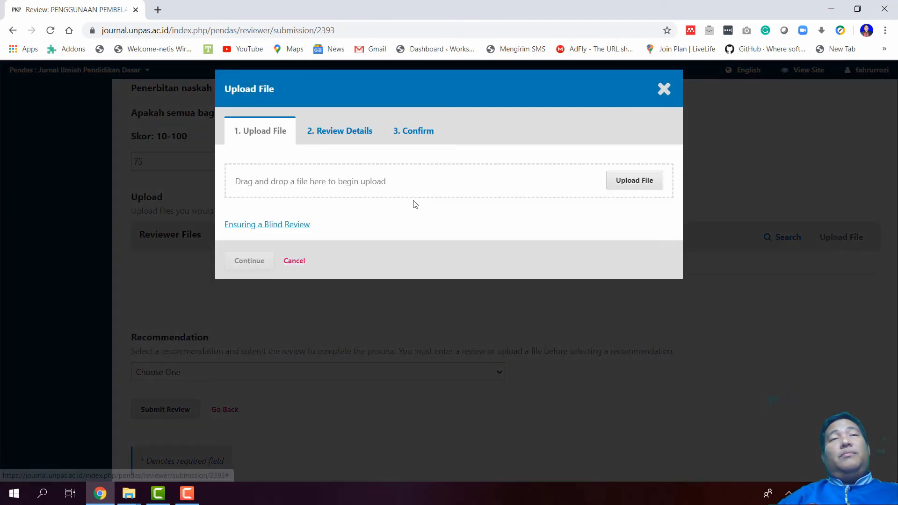
click(618, 182)
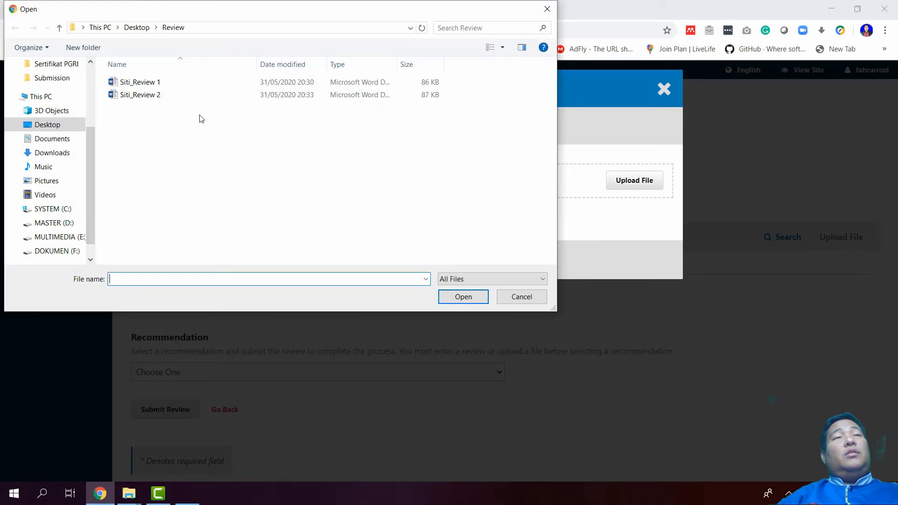
double_click(170, 95)
click(251, 260)
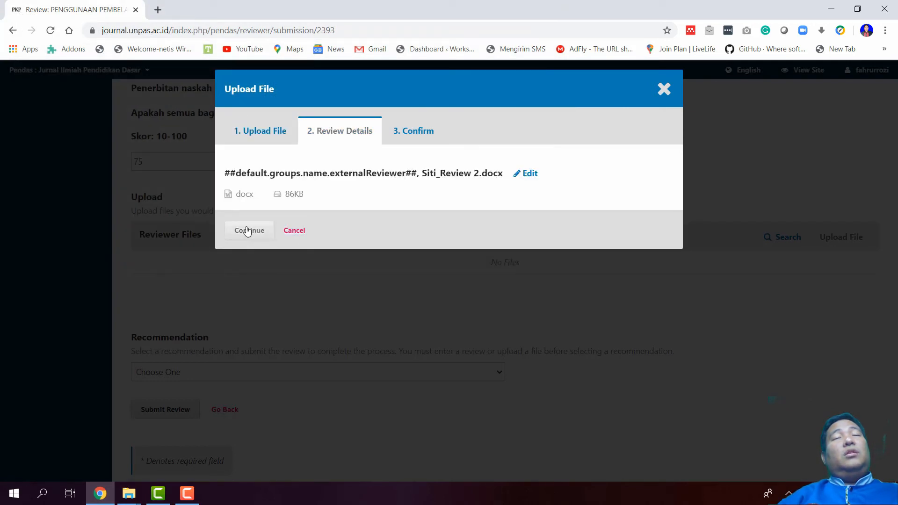
click(248, 231)
click(252, 273)
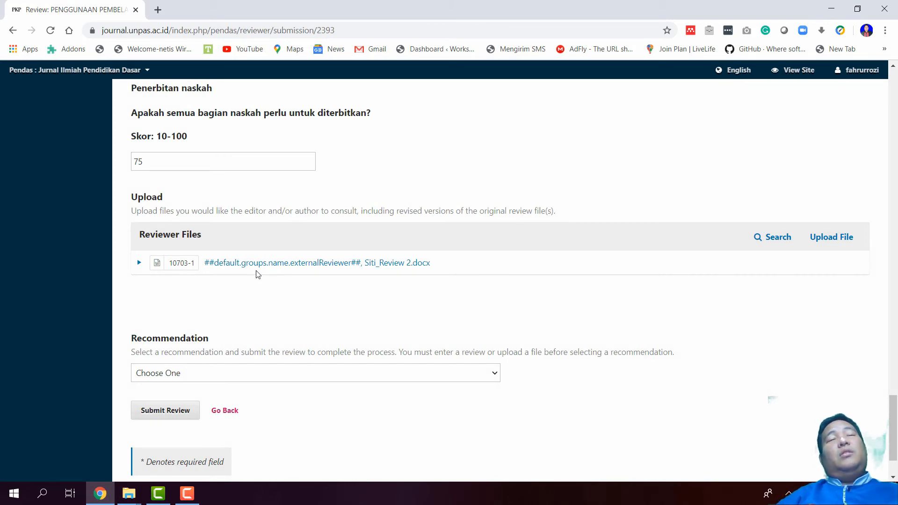
- Set the review recommendation to Revisions Required
scroll(258, 274, down, 2)
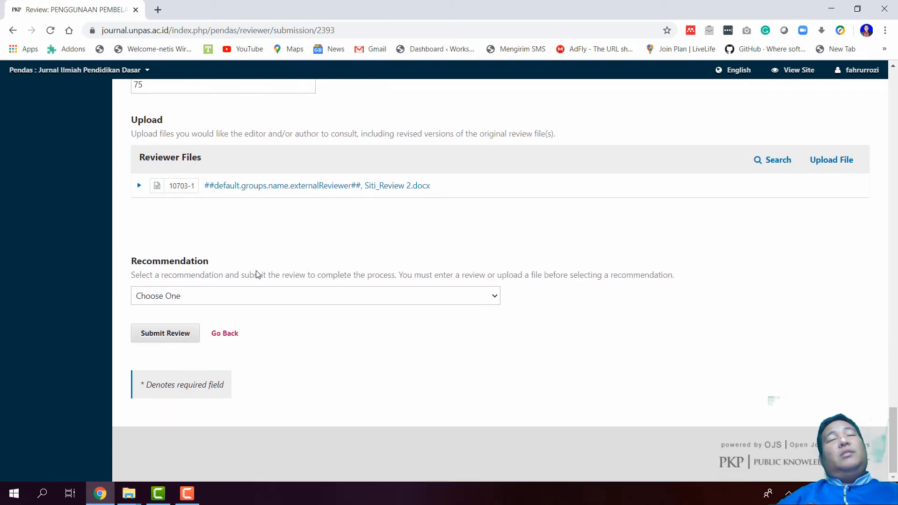
click(264, 296)
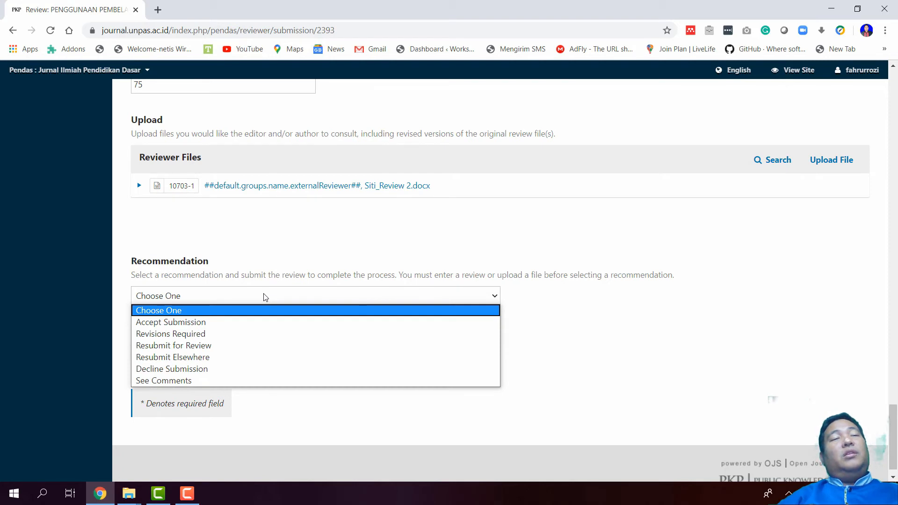
click(279, 333)
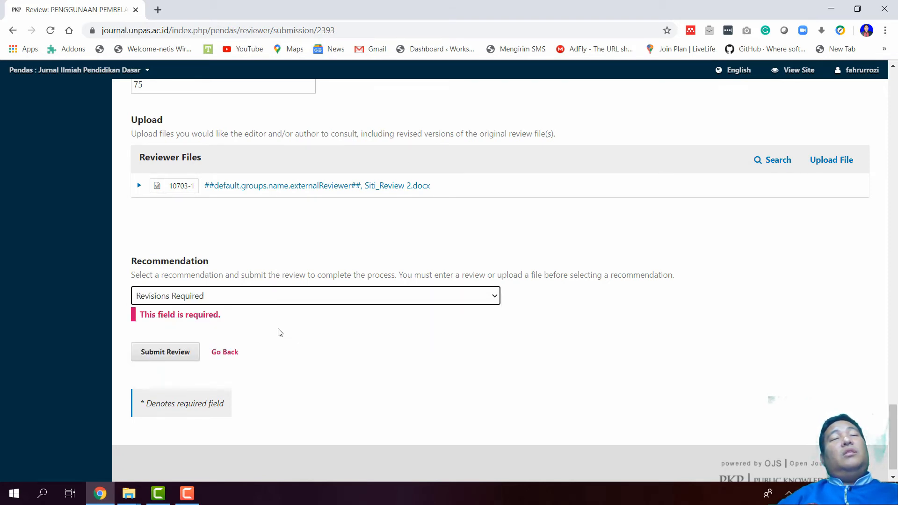
click(274, 303)
click(274, 302)
click(274, 302)
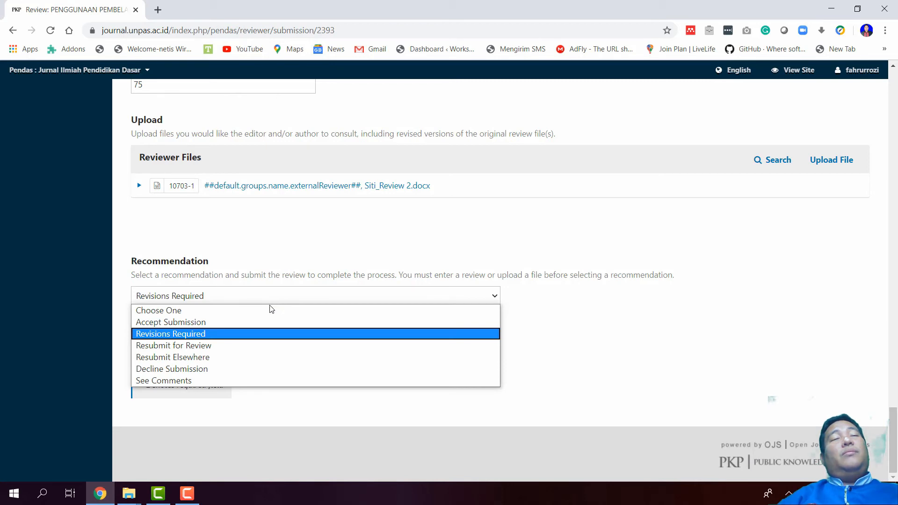
click(250, 335)
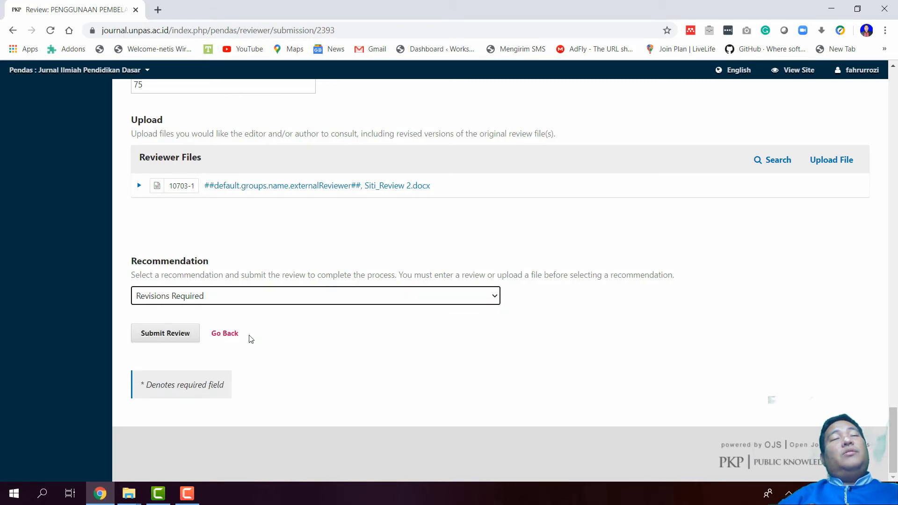
- Submit the completed review and look over the confirmation page
click(170, 342)
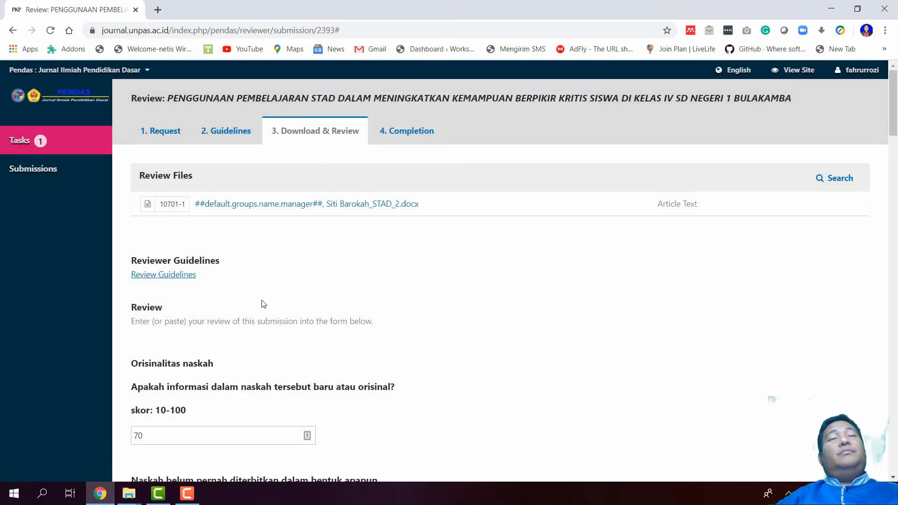
scroll(262, 304, down, 5)
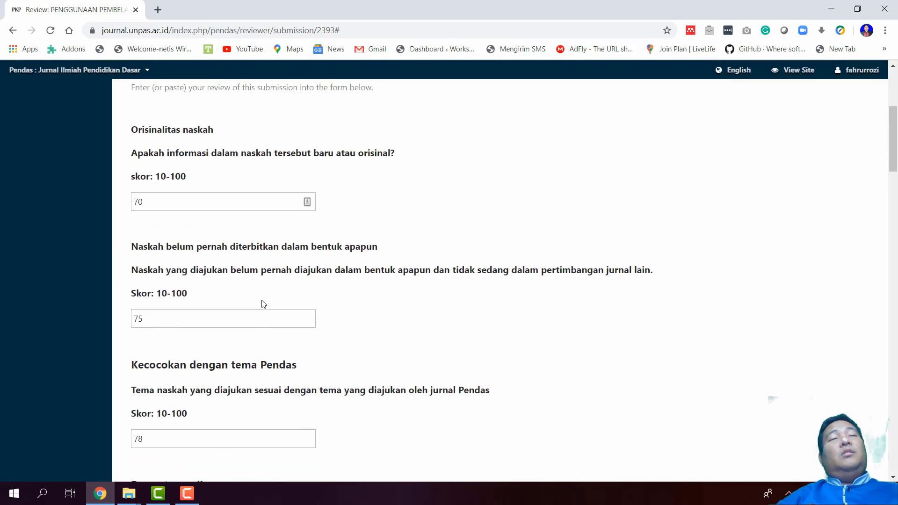
scroll(263, 304, down, 20)
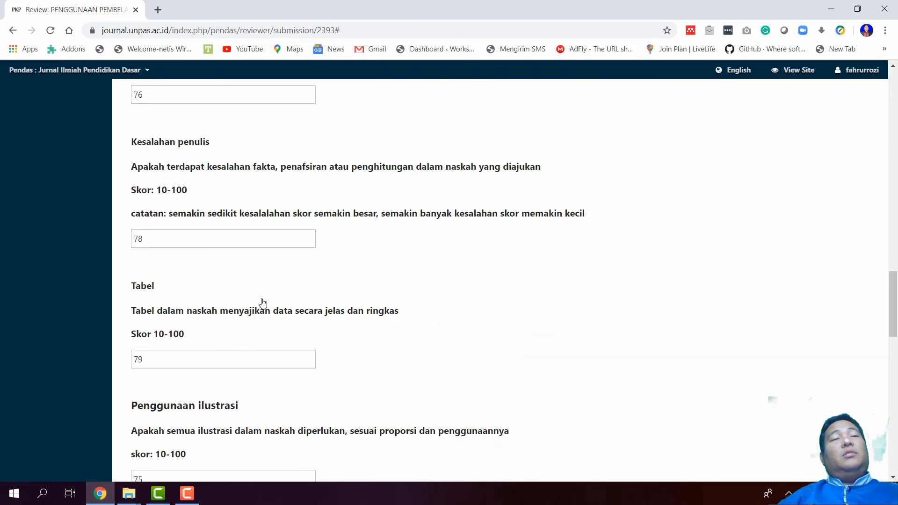
scroll(262, 303, down, 15)
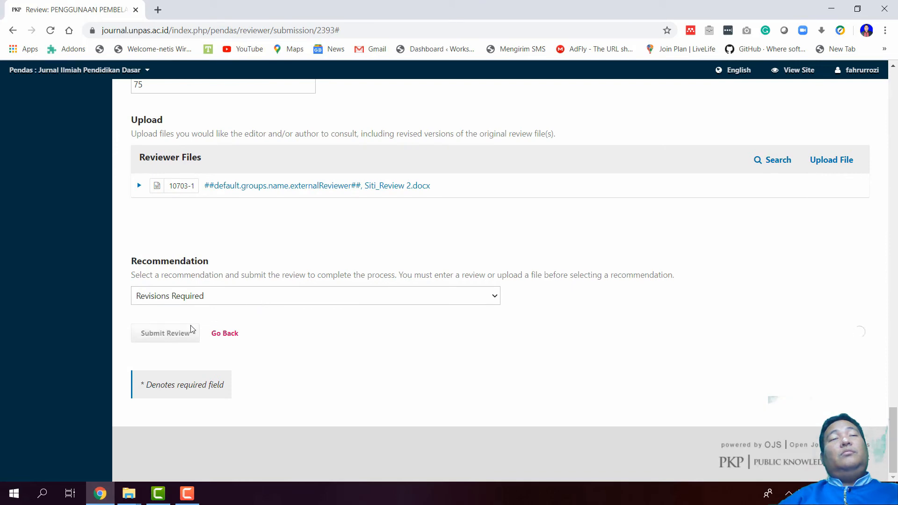
scroll(818, 335, up, 12)
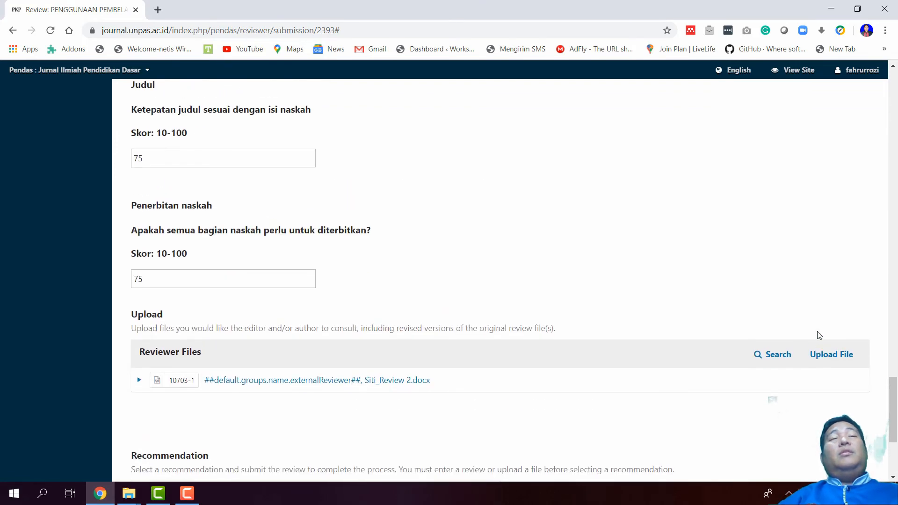
scroll(819, 335, up, 20)
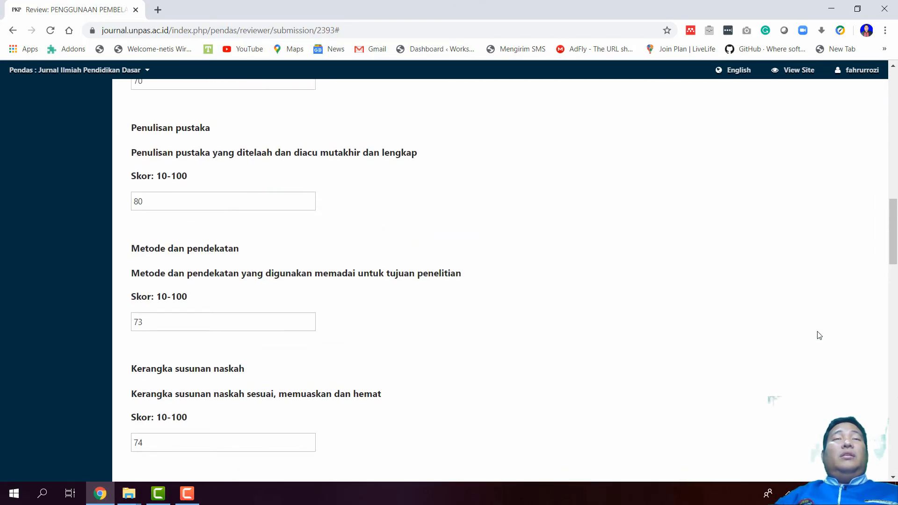
scroll(819, 336, up, 15)
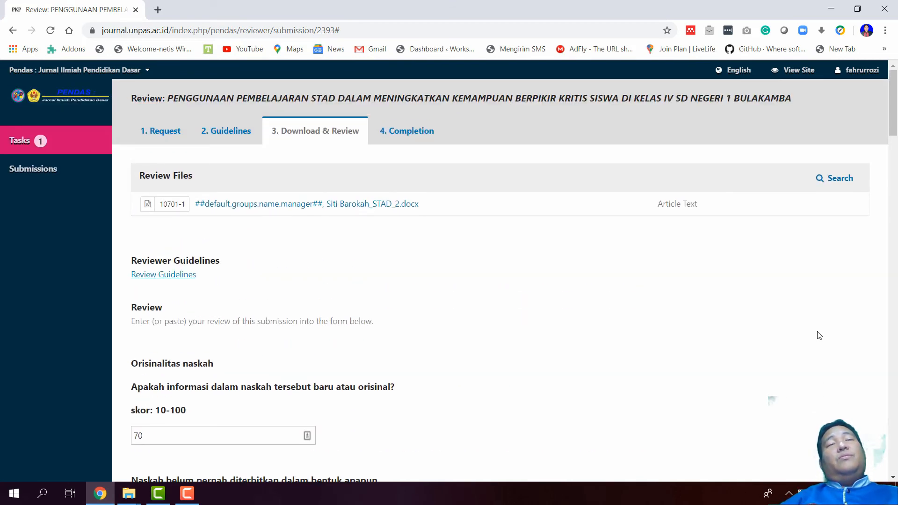
scroll(819, 335, down, 2)
scroll(819, 335, up, 1)
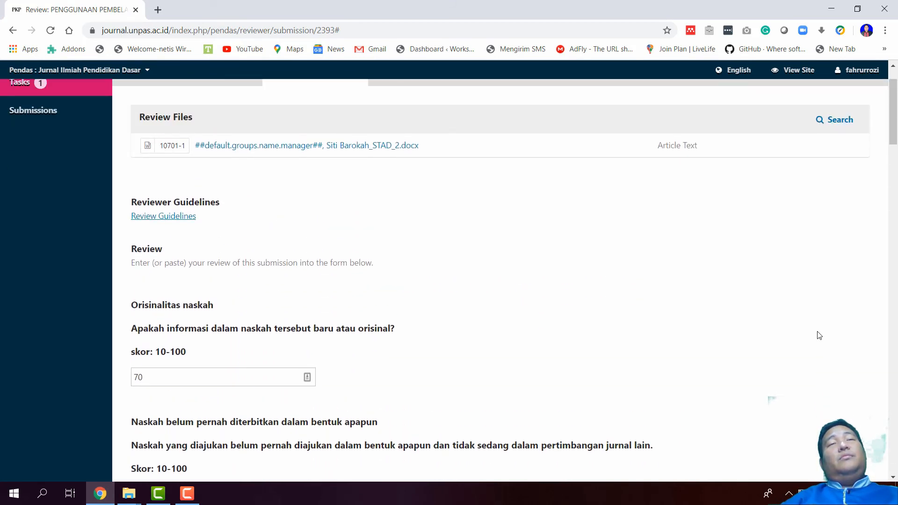
scroll(819, 336, down, 15)
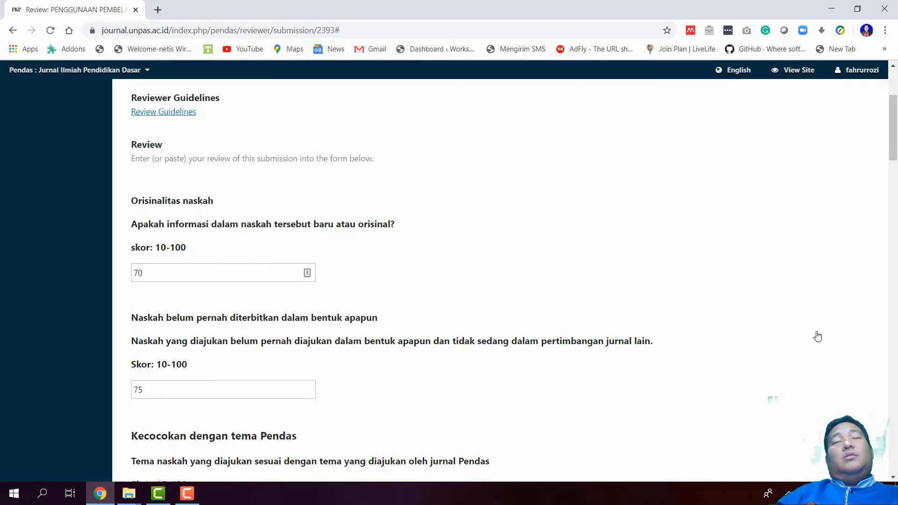
scroll(810, 326, down, 15)
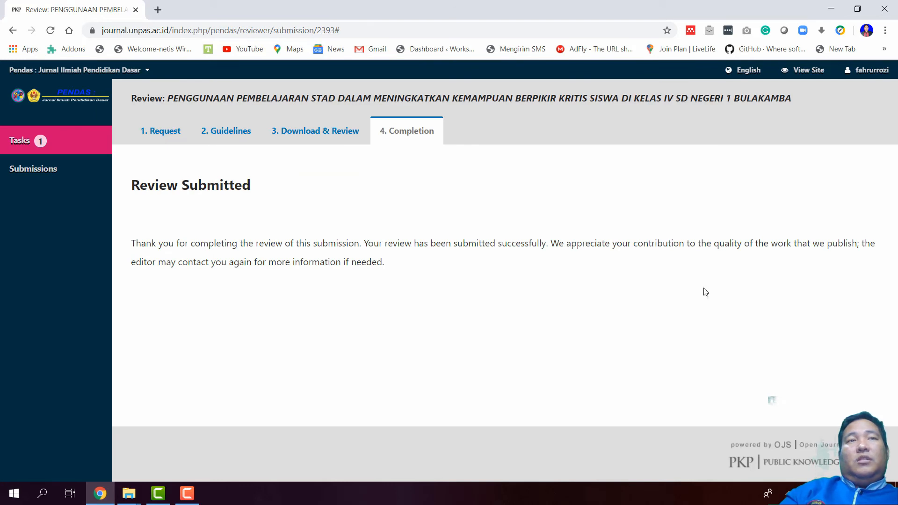
- Log out of the reviewer account and log in with the saved journal manager login
mouse_move(866, 70)
click(835, 107)
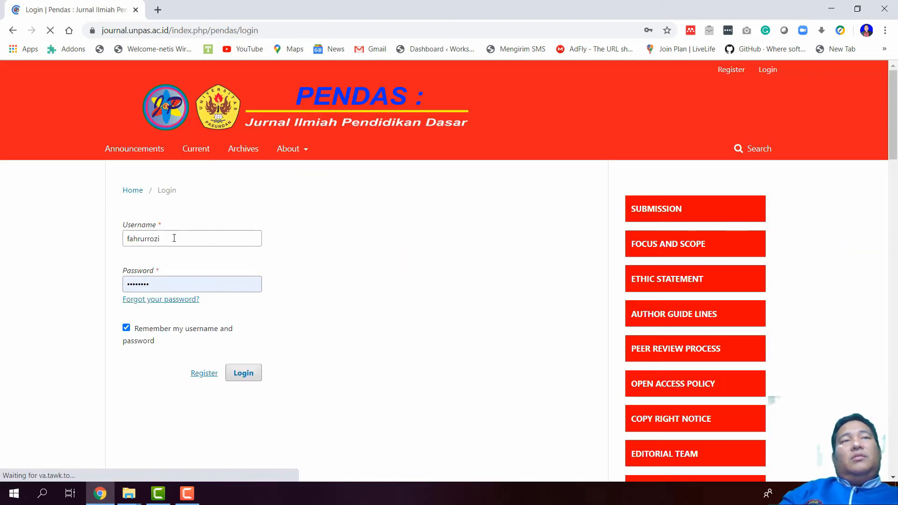
click(172, 237)
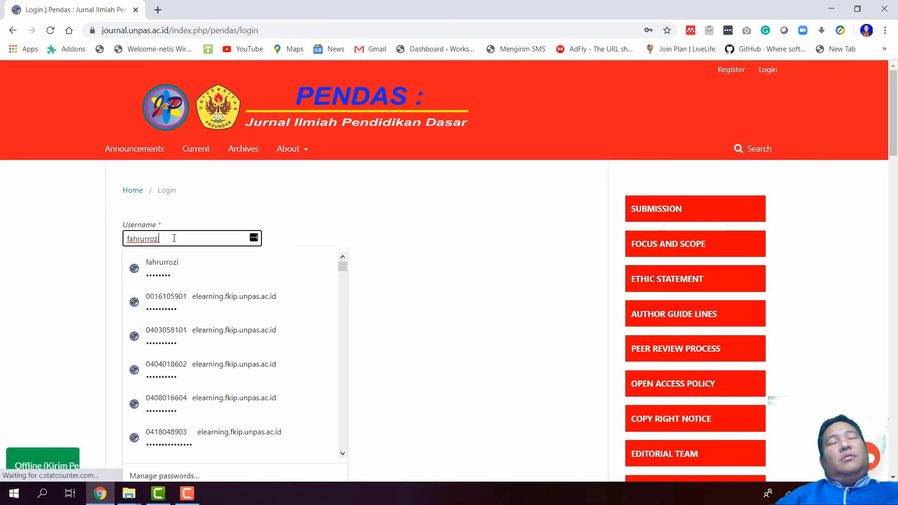
double_click(142, 241)
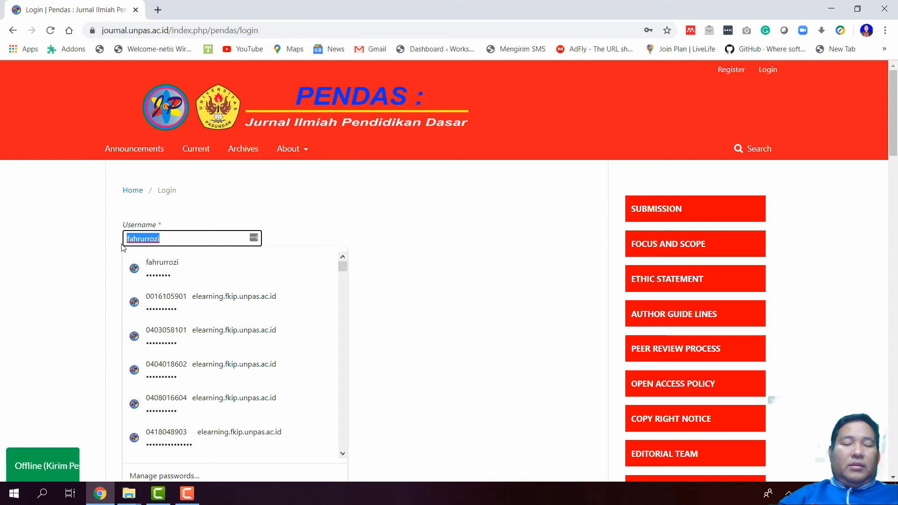
text(mana)
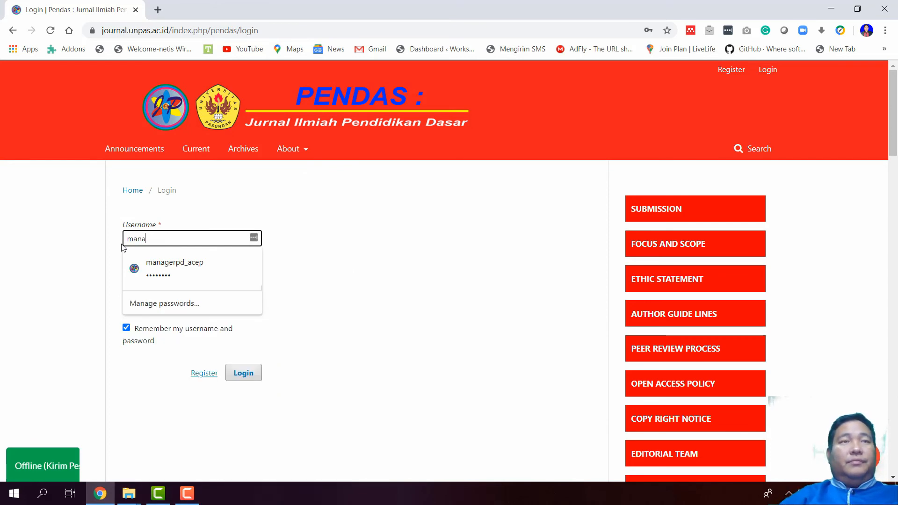
click(175, 265)
click(244, 373)
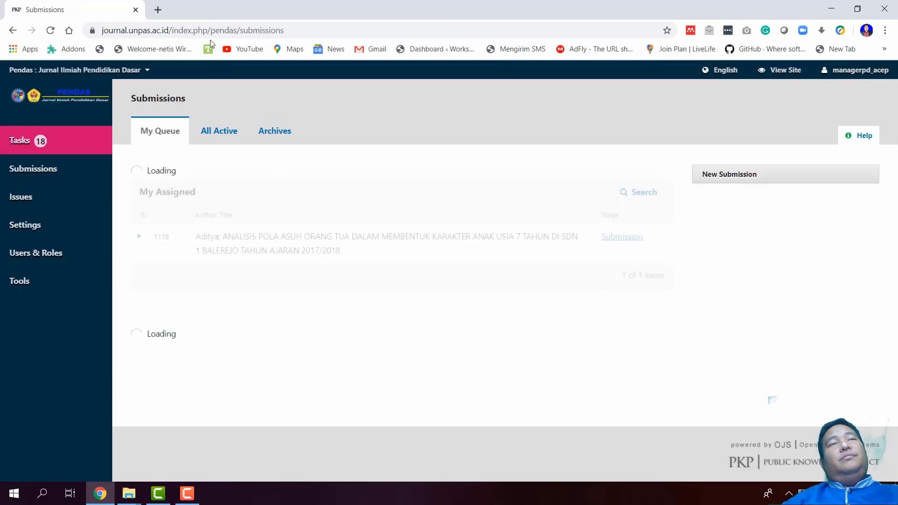
- Search All Active submissions by the author's first name and open submission 2393's Review stage
click(213, 131)
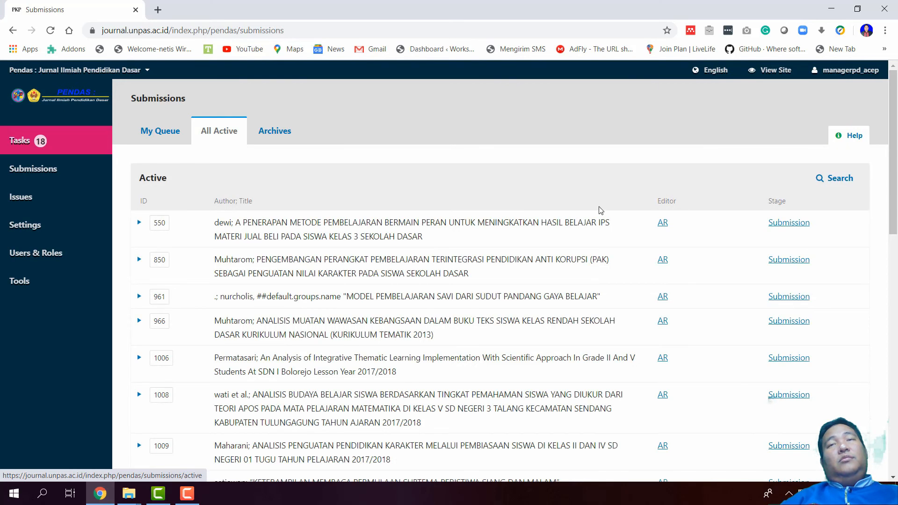
click(846, 179)
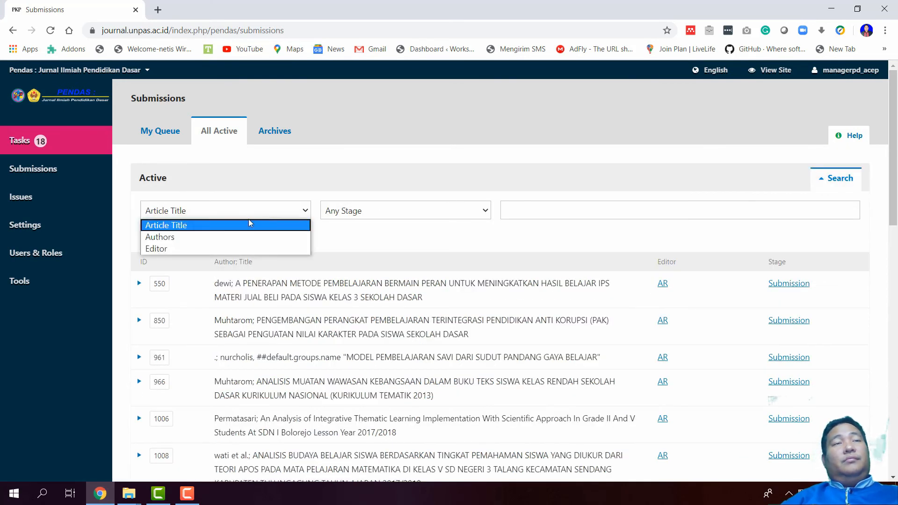
click(250, 211)
click(248, 237)
click(527, 212)
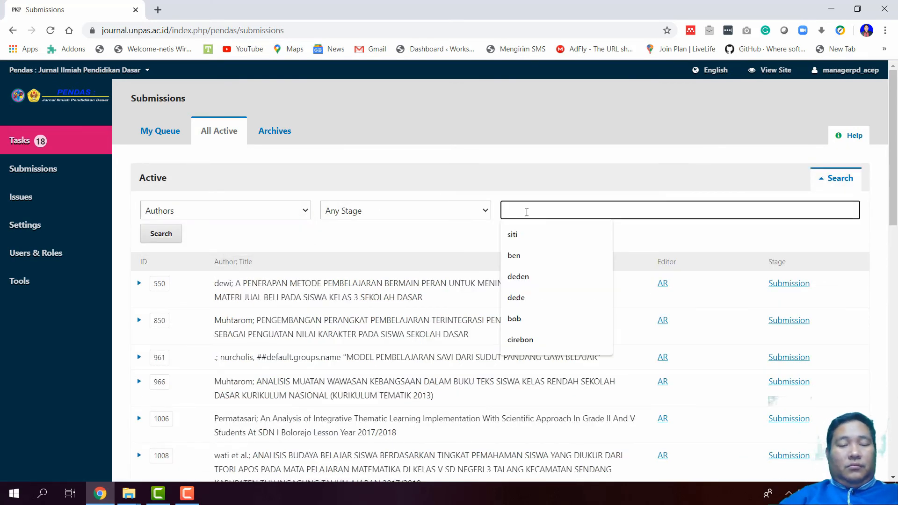
text(siti)
key(Return)
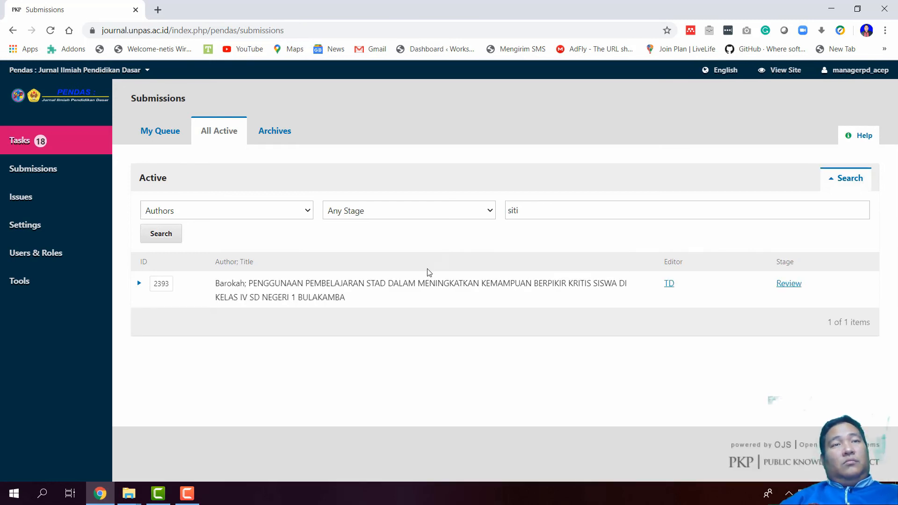
click(790, 283)
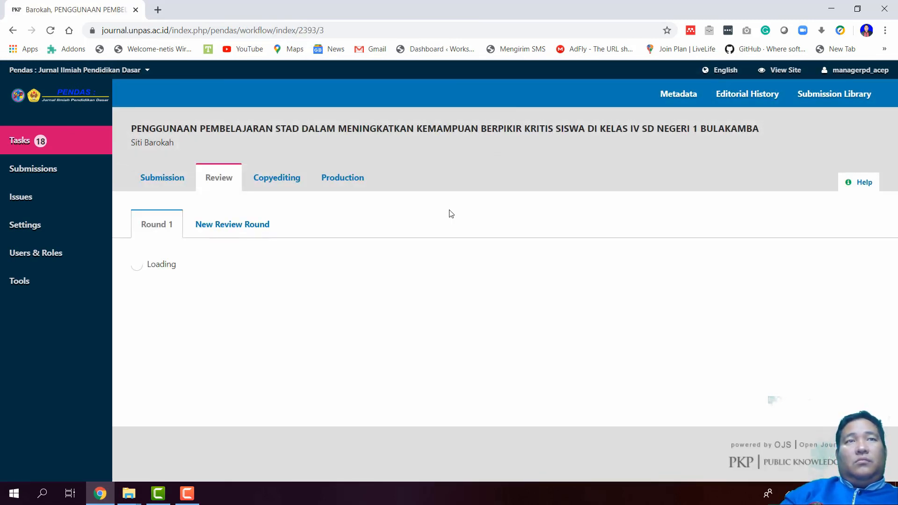
scroll(382, 211, down, 4)
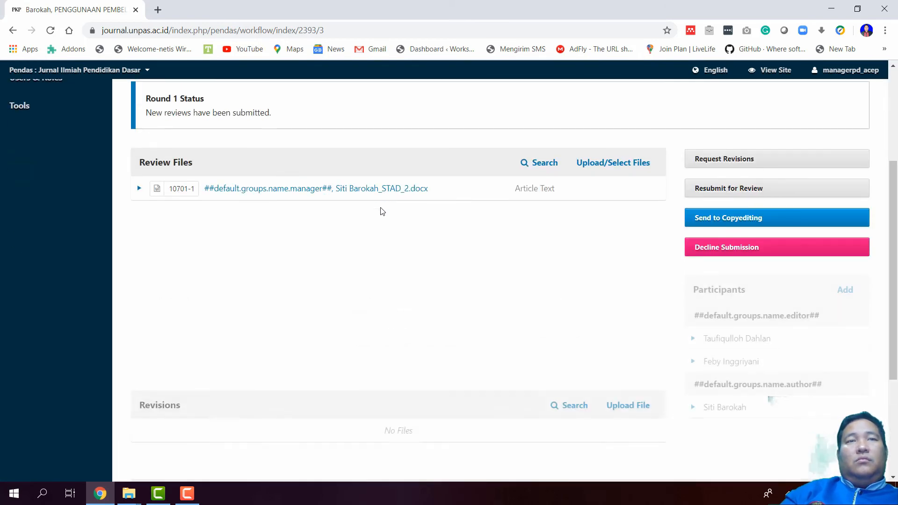
scroll(382, 212, up, 1)
scroll(382, 212, down, 4)
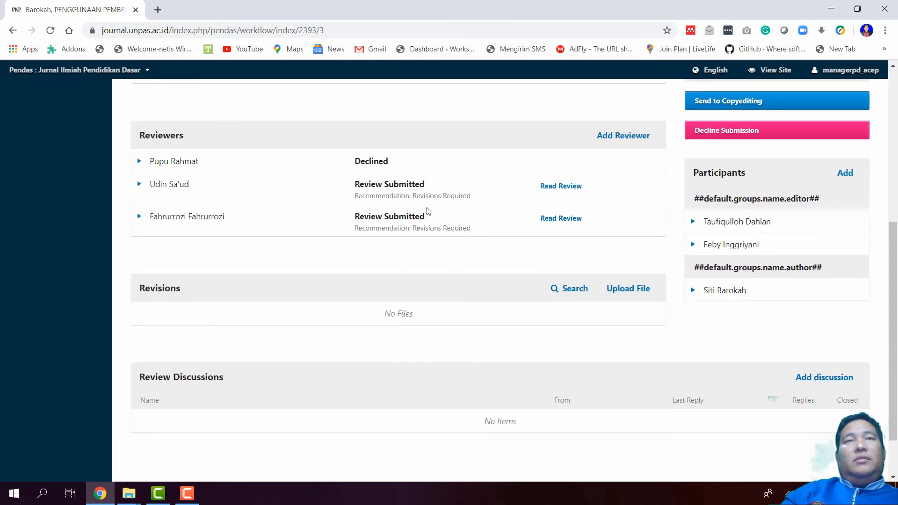
click(562, 187)
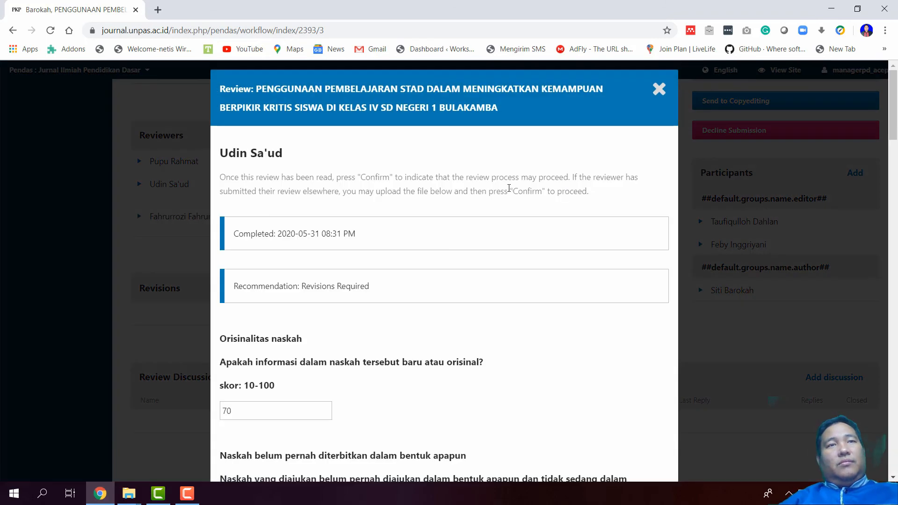
scroll(508, 191, down, 12)
scroll(510, 192, down, 20)
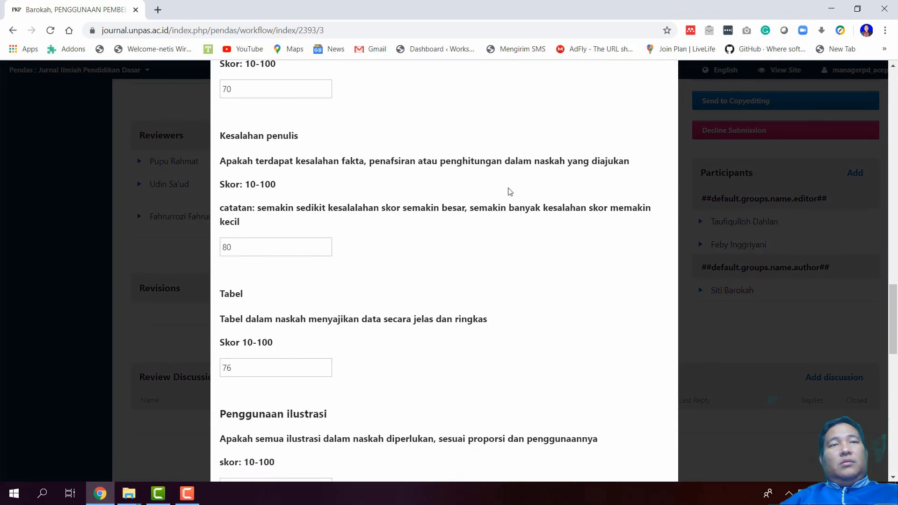
scroll(510, 191, down, 1)
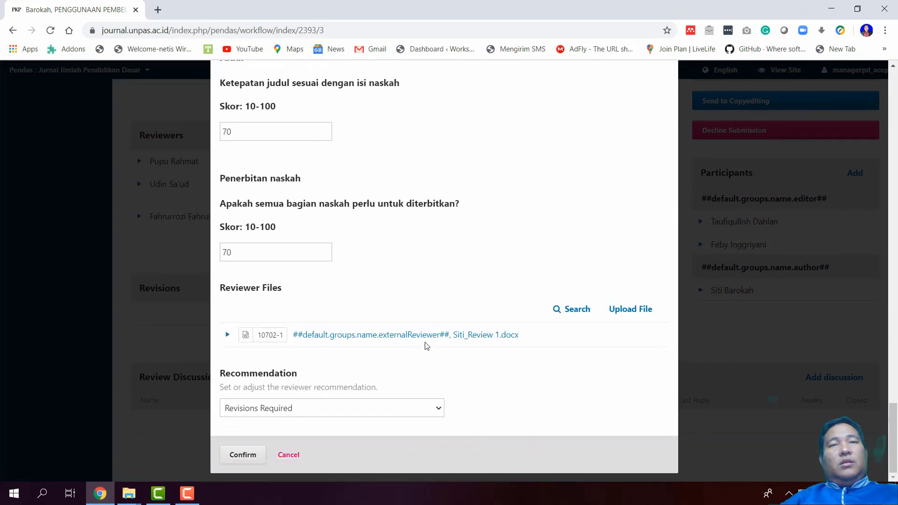
scroll(412, 338, up, 20)
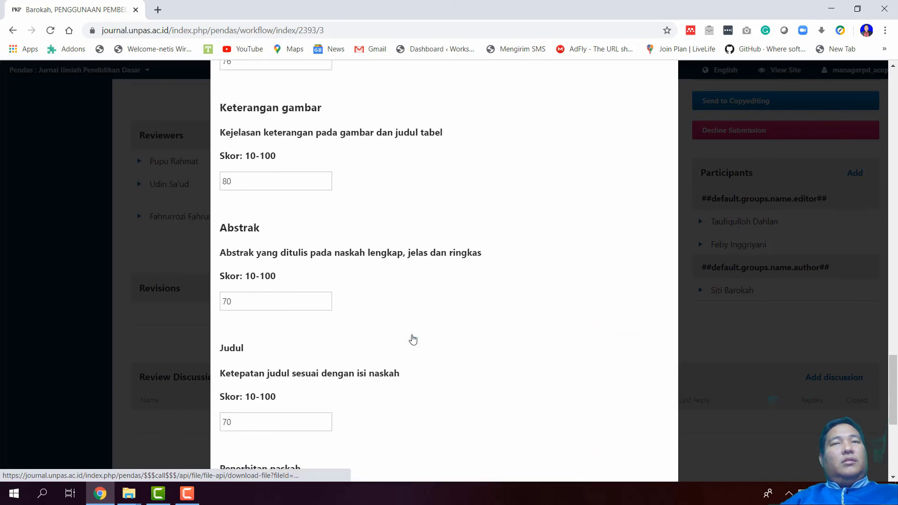
scroll(413, 332, up, 15)
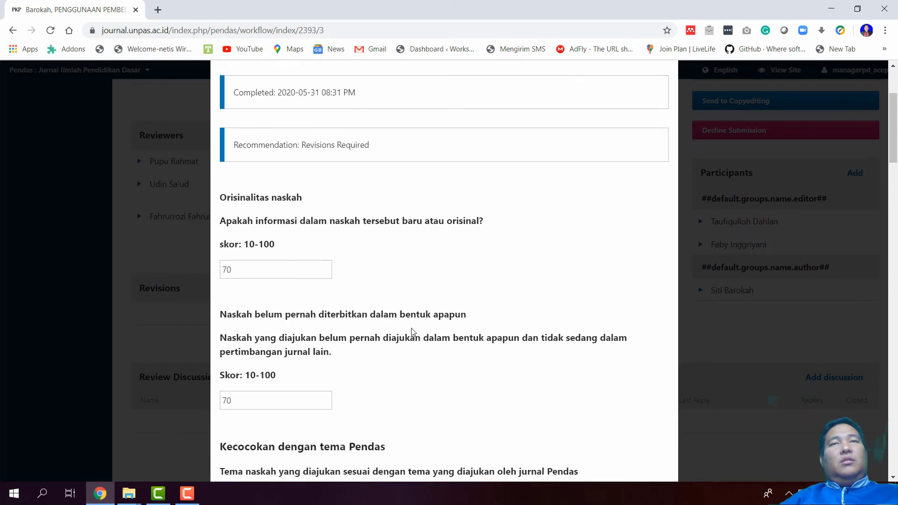
click(658, 89)
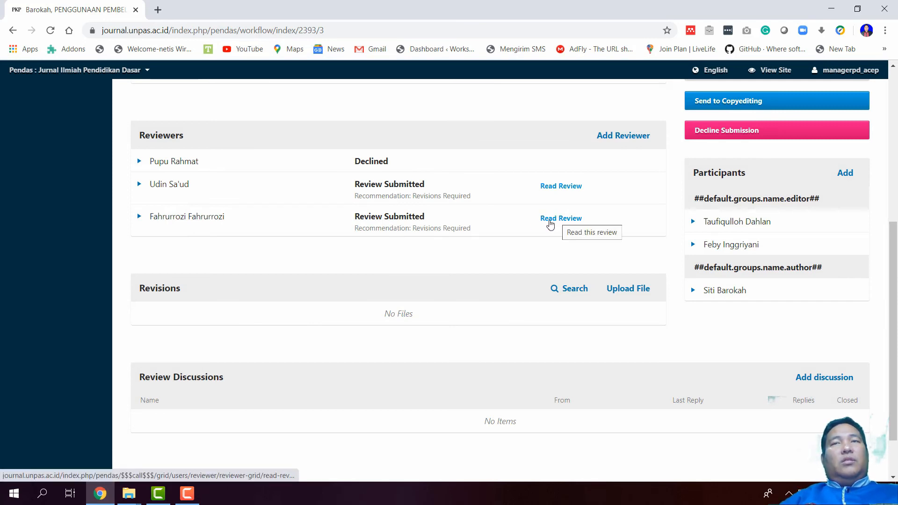
scroll(552, 223, up, 2)
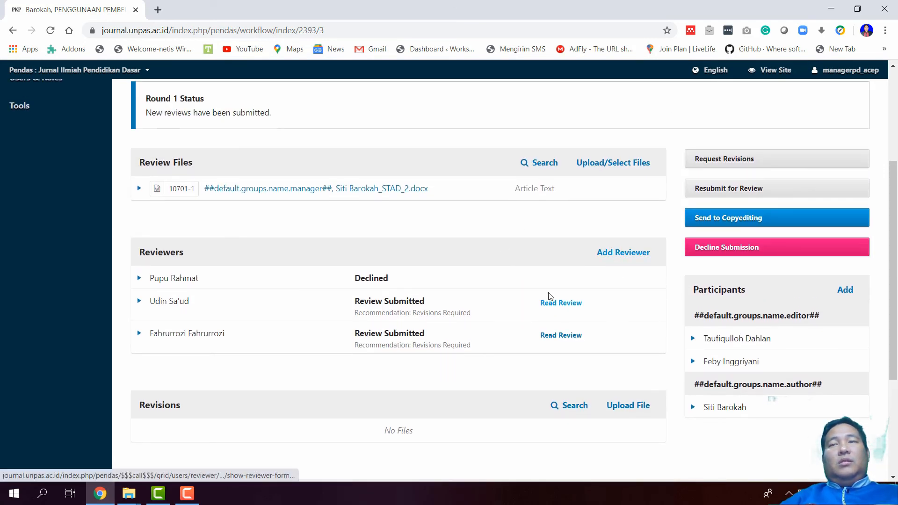
scroll(457, 316, down, 1)
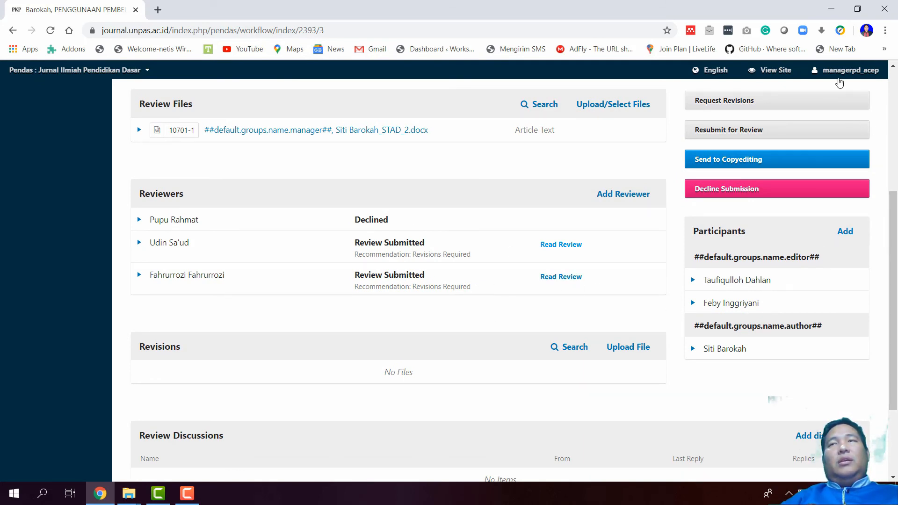
mouse_move(844, 77)
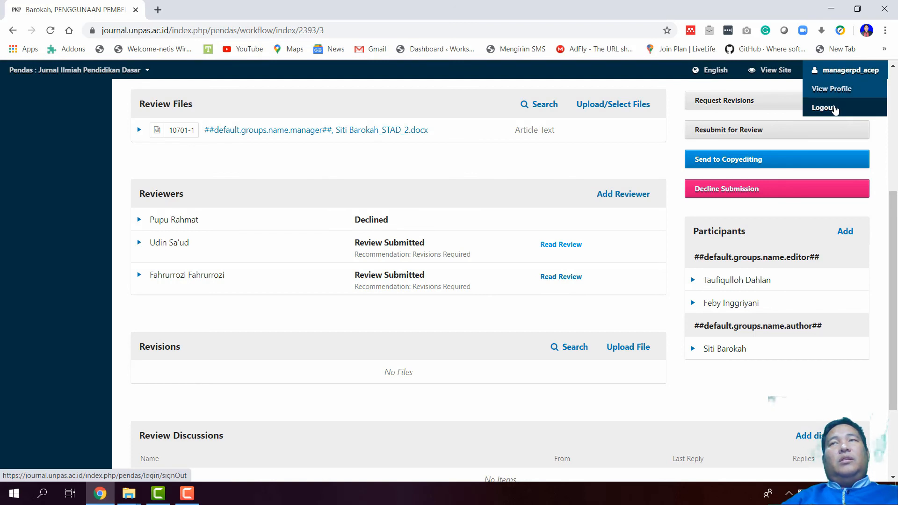
scroll(514, 311, down, 2)
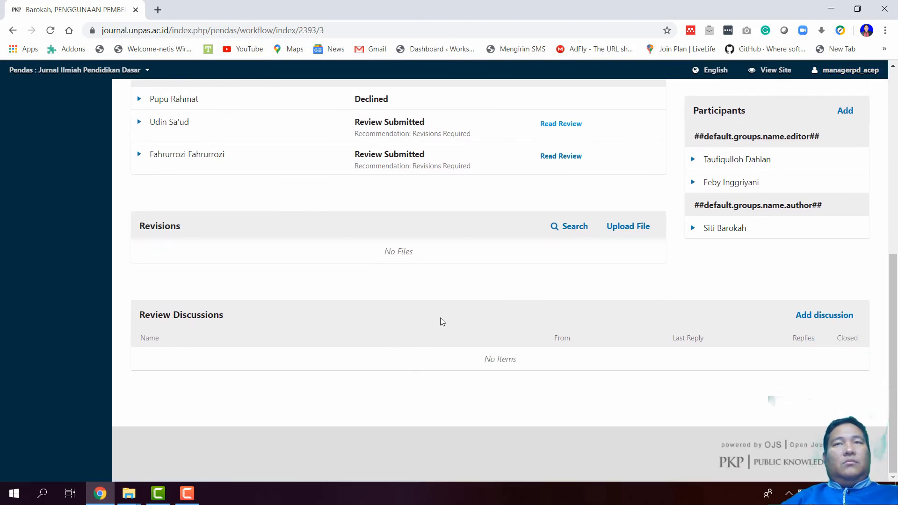
scroll(443, 320, up, 2)
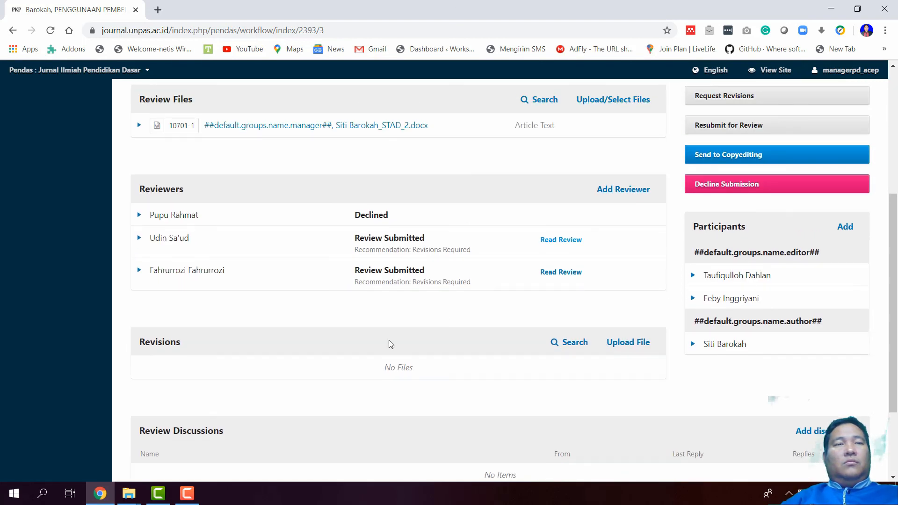
scroll(391, 344, down, 1)
scroll(517, 281, down, 1)
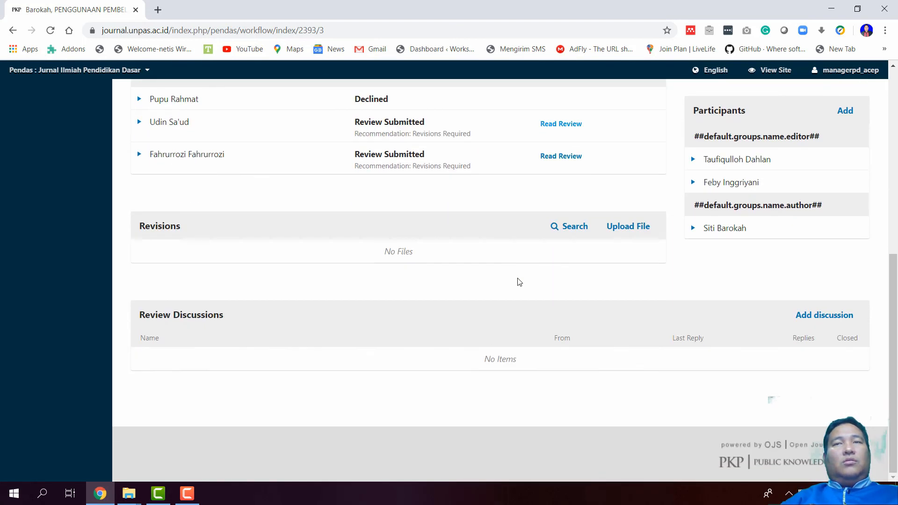
scroll(517, 281, up, 4)
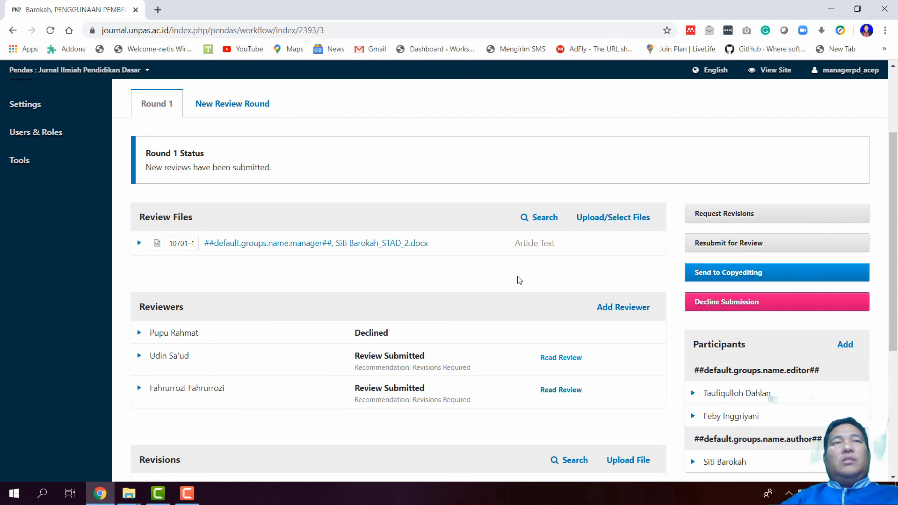
scroll(518, 279, down, 2)
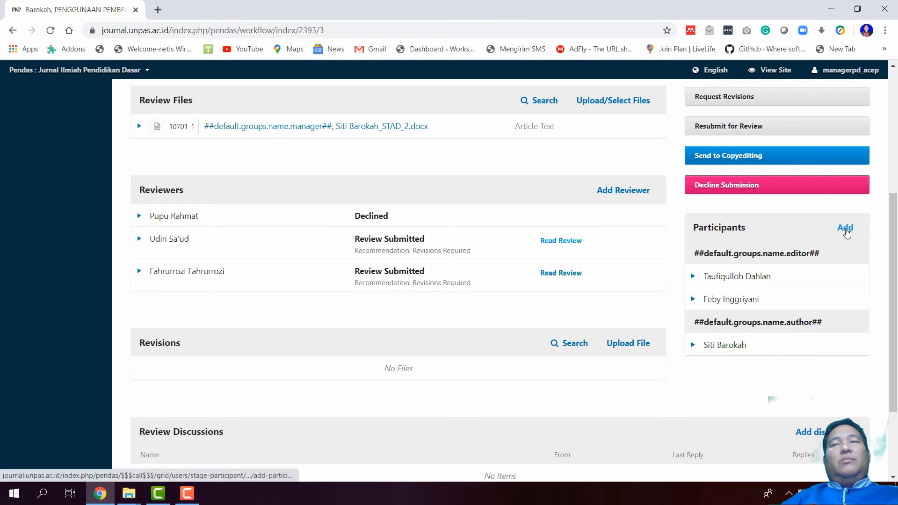
scroll(477, 367, up, 2)
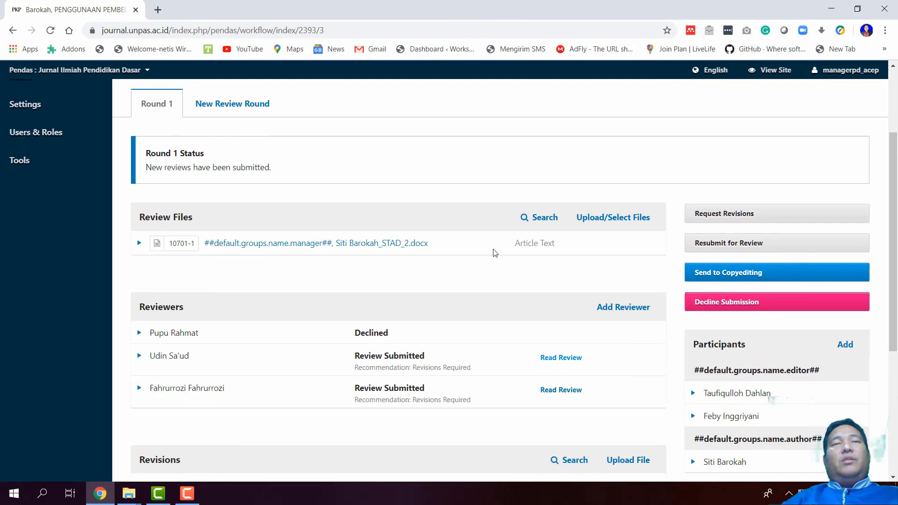
scroll(501, 262, up, 2)
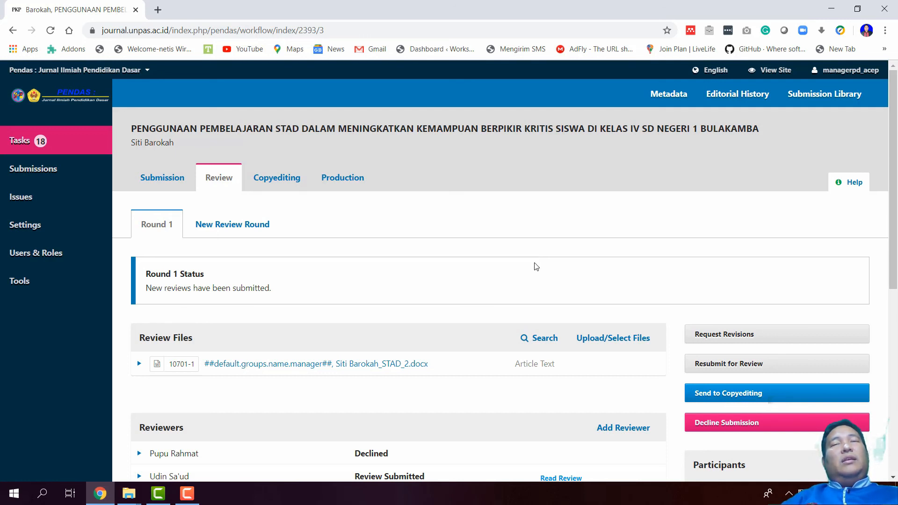
scroll(531, 269, down, 3)
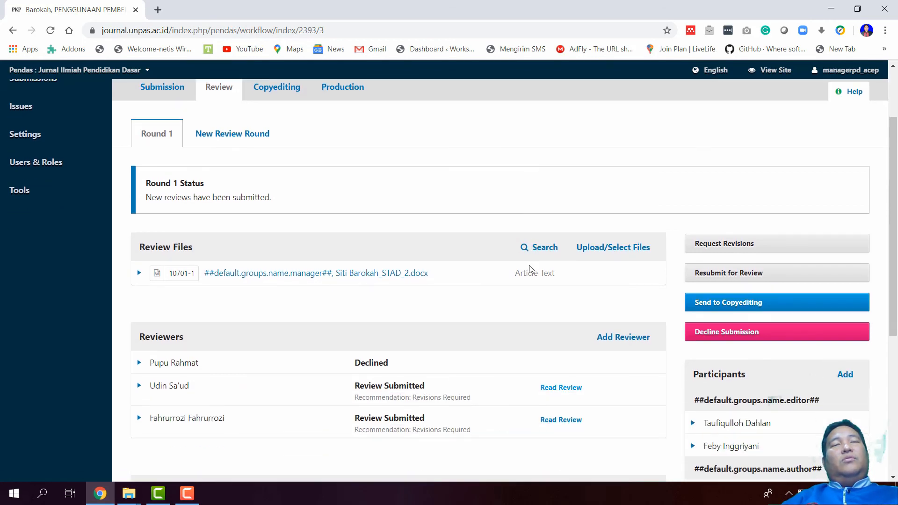
scroll(444, 285, up, 3)
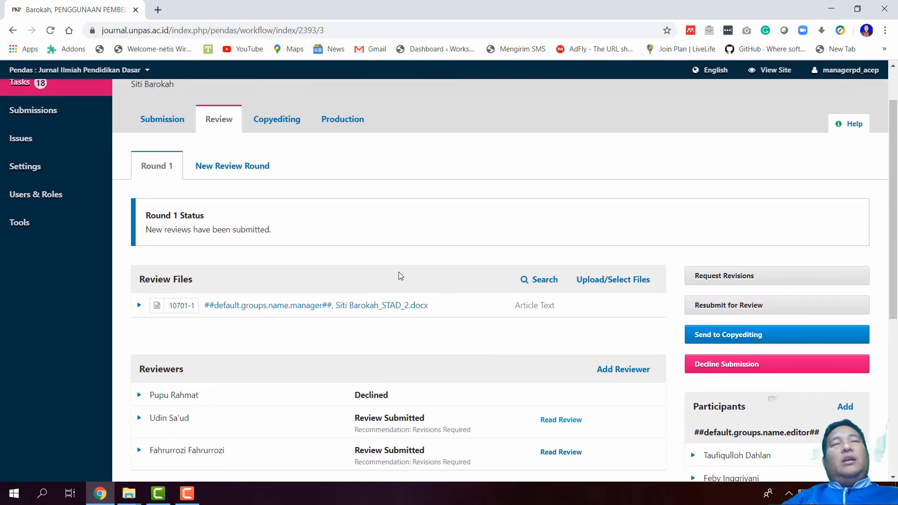